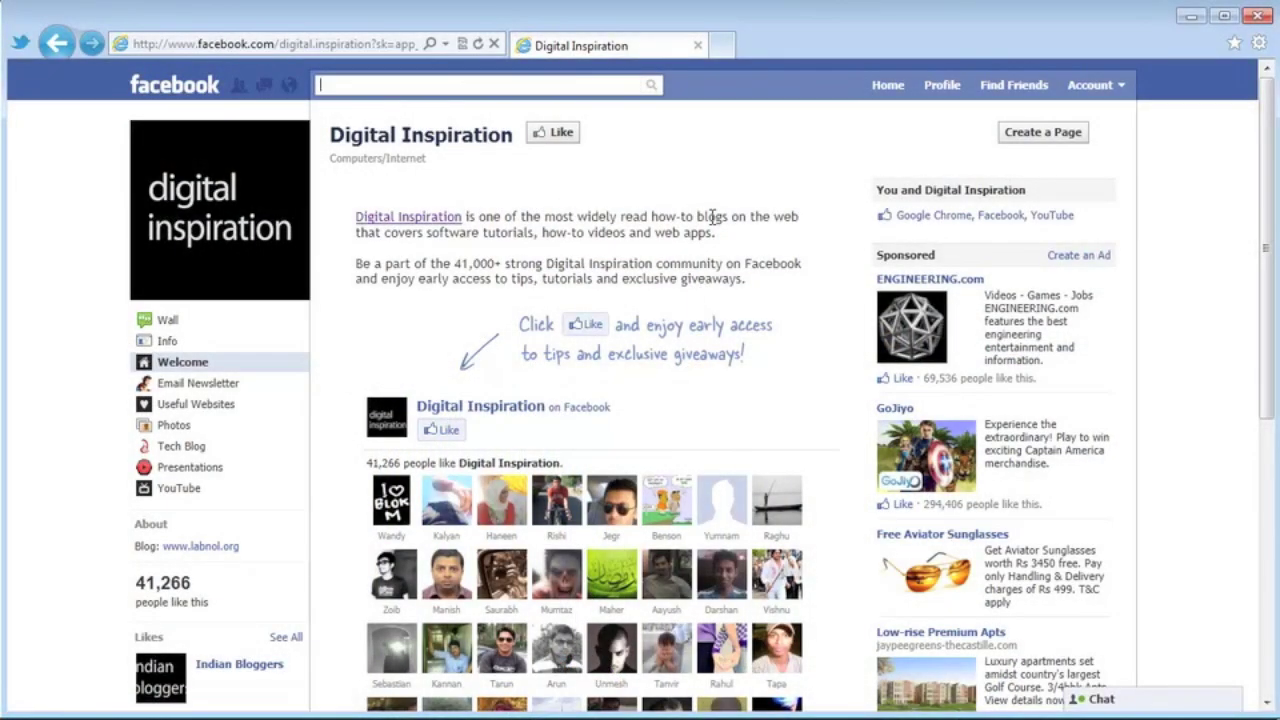
Step: Search Facebook for developer, open the Developer app and allow it to access the account's basic information
text(developer)
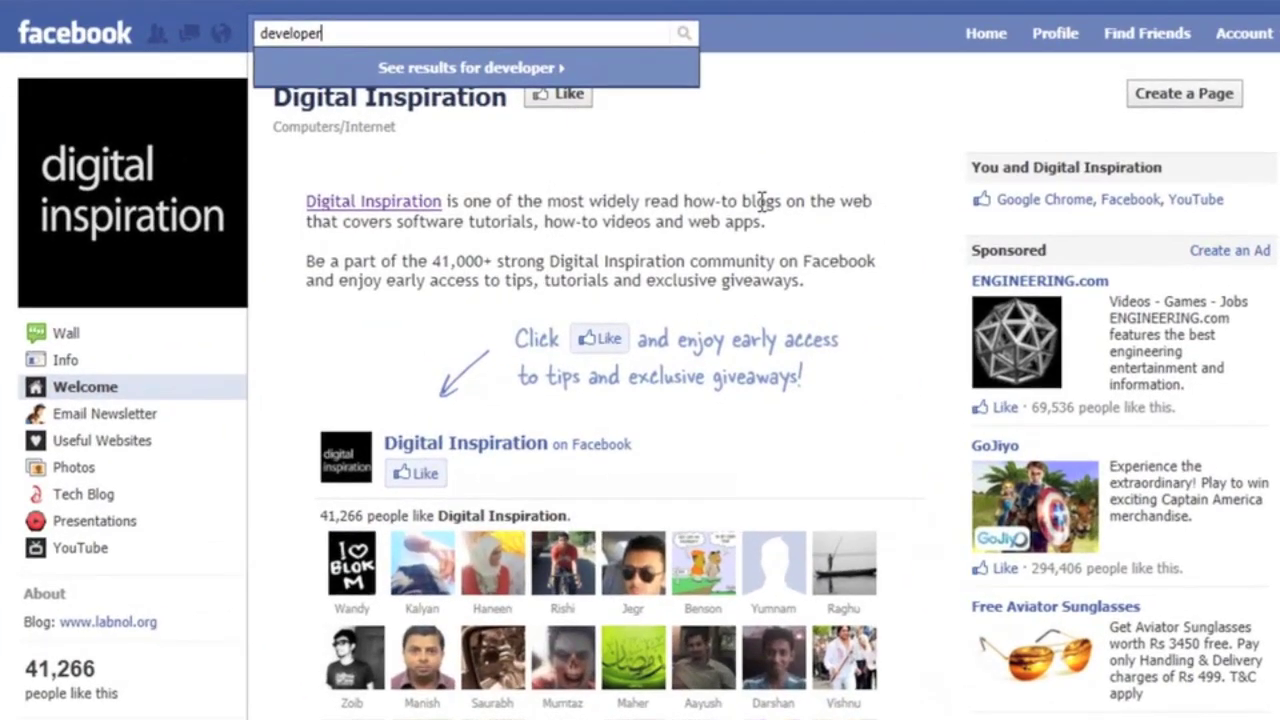
click(580, 126)
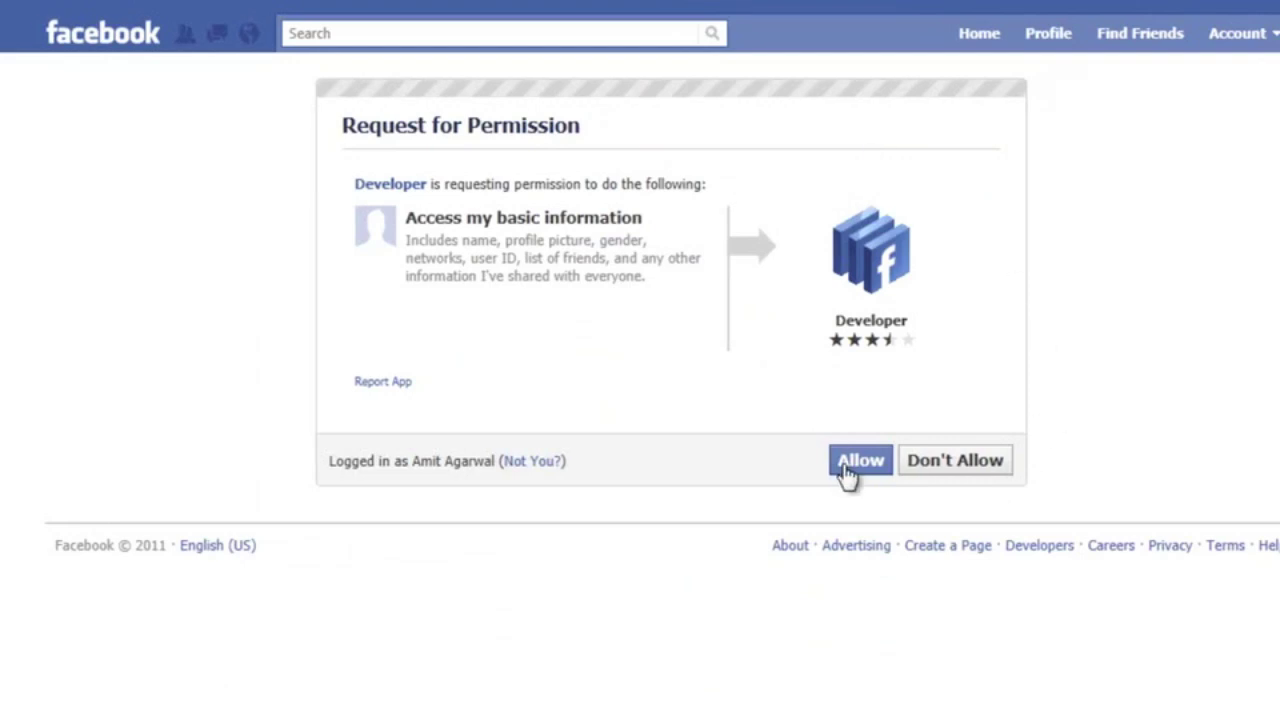
click(858, 462)
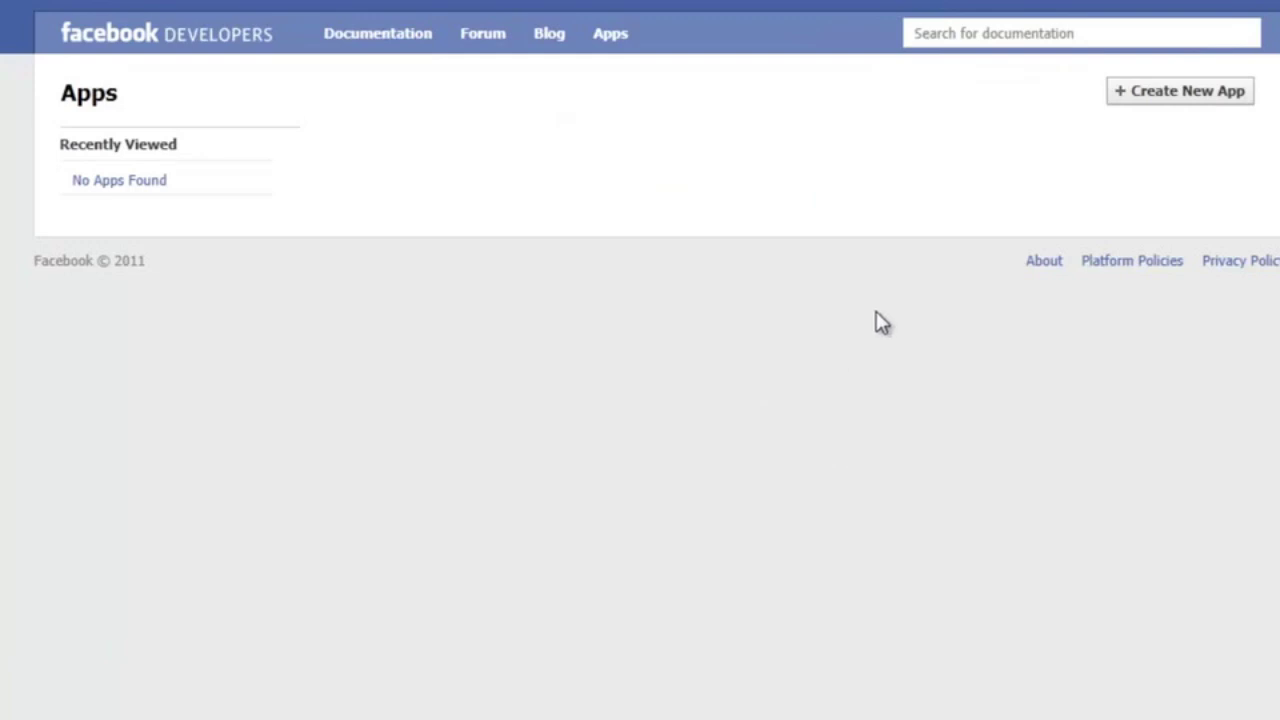
Step: Create a new app named HelloWorld, agreeing to the Facebook Terms
click(1199, 100)
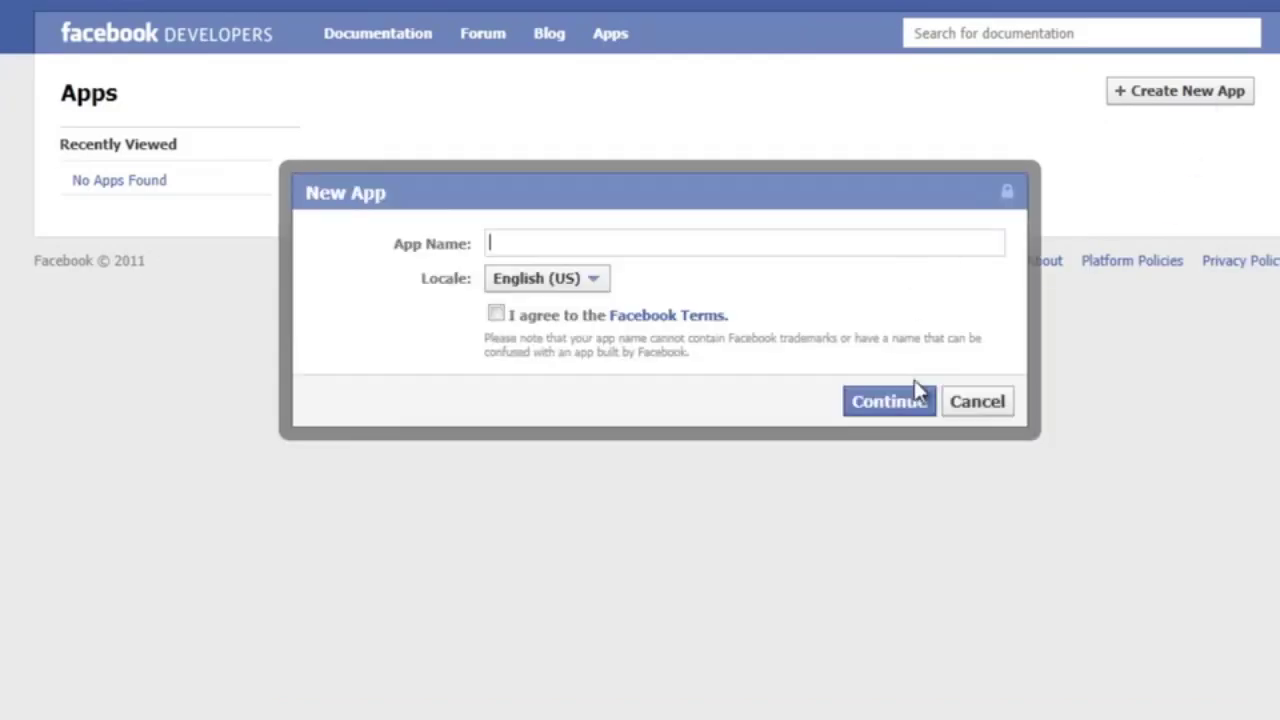
text(HelloWorld)
click(495, 314)
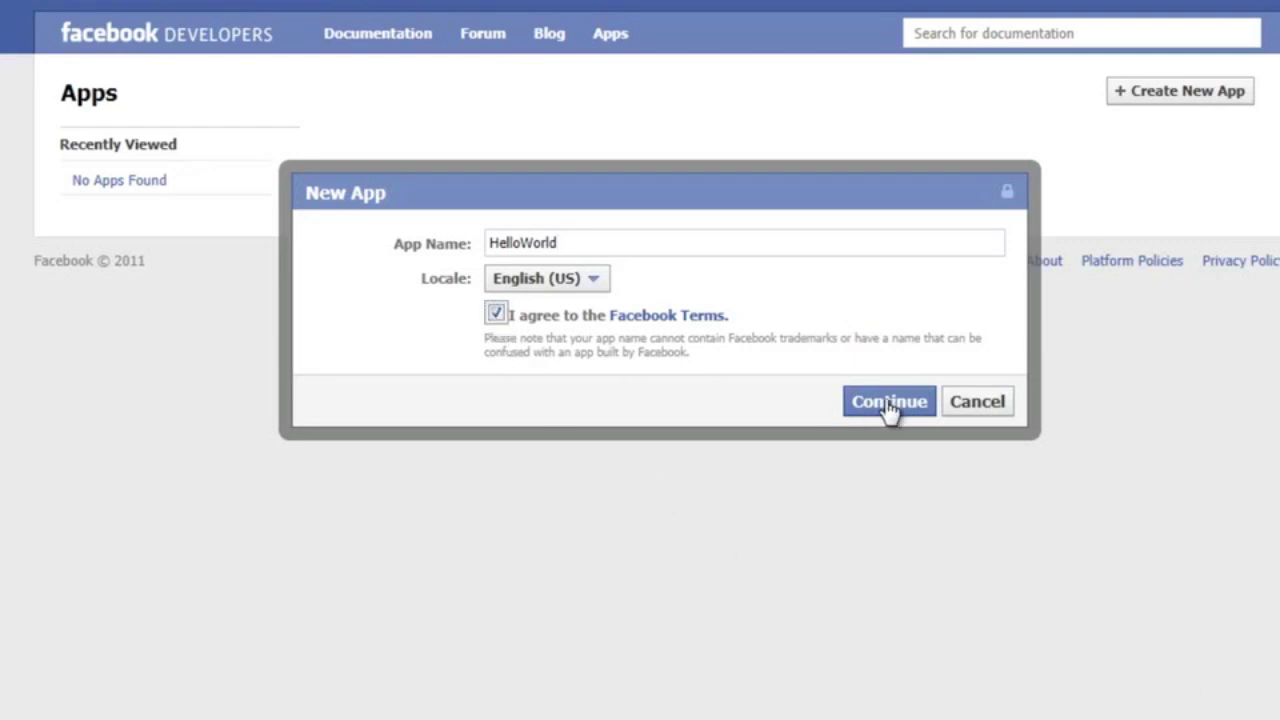
click(872, 404)
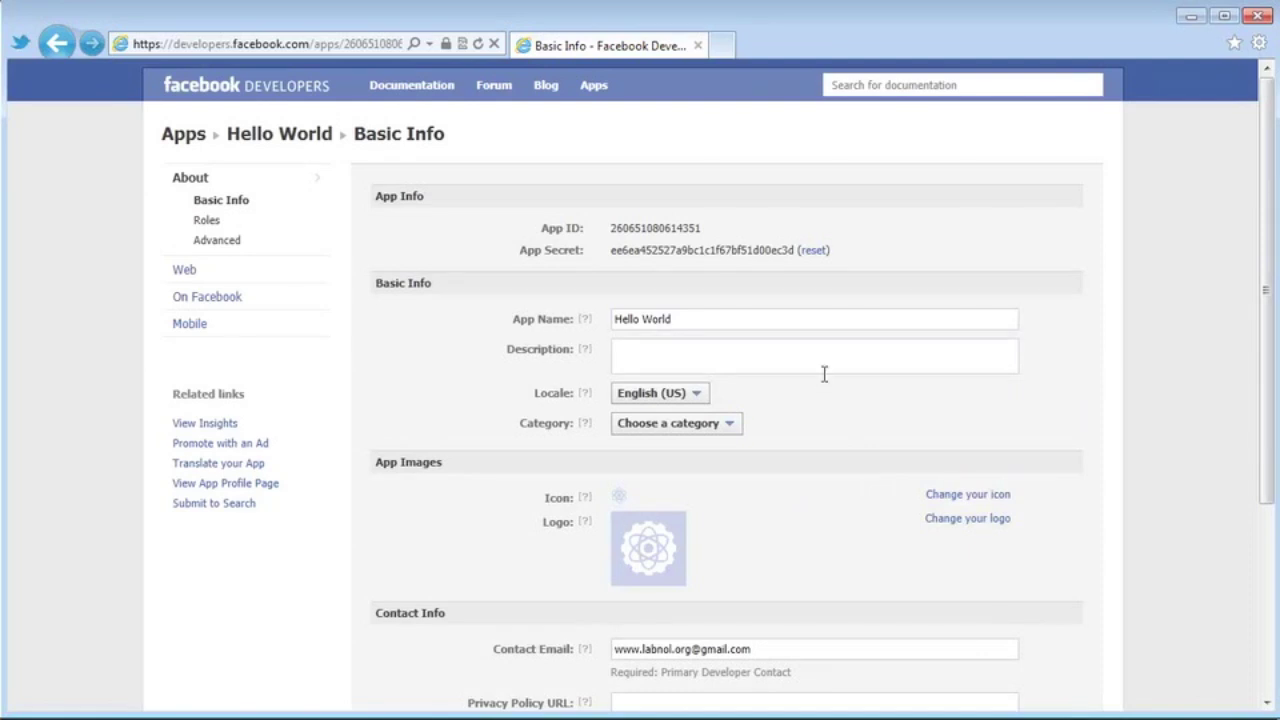
Step: Set the app description to "This is a sample app for my Facebook page."
click(826, 355)
text(This is a sample app for my Facebook page)
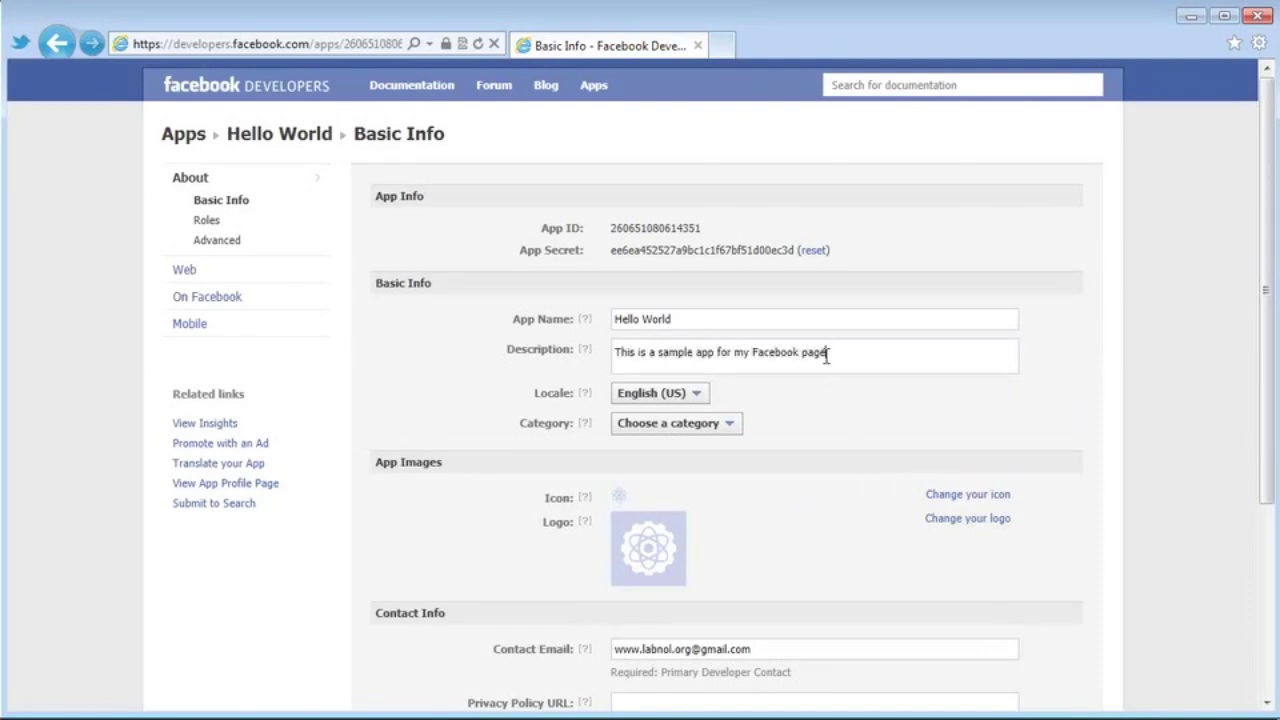
text(.)
Step: Change the app's icon by uploading an image from the Facebook folder on drive C:
scroll(829, 362, down, 1)
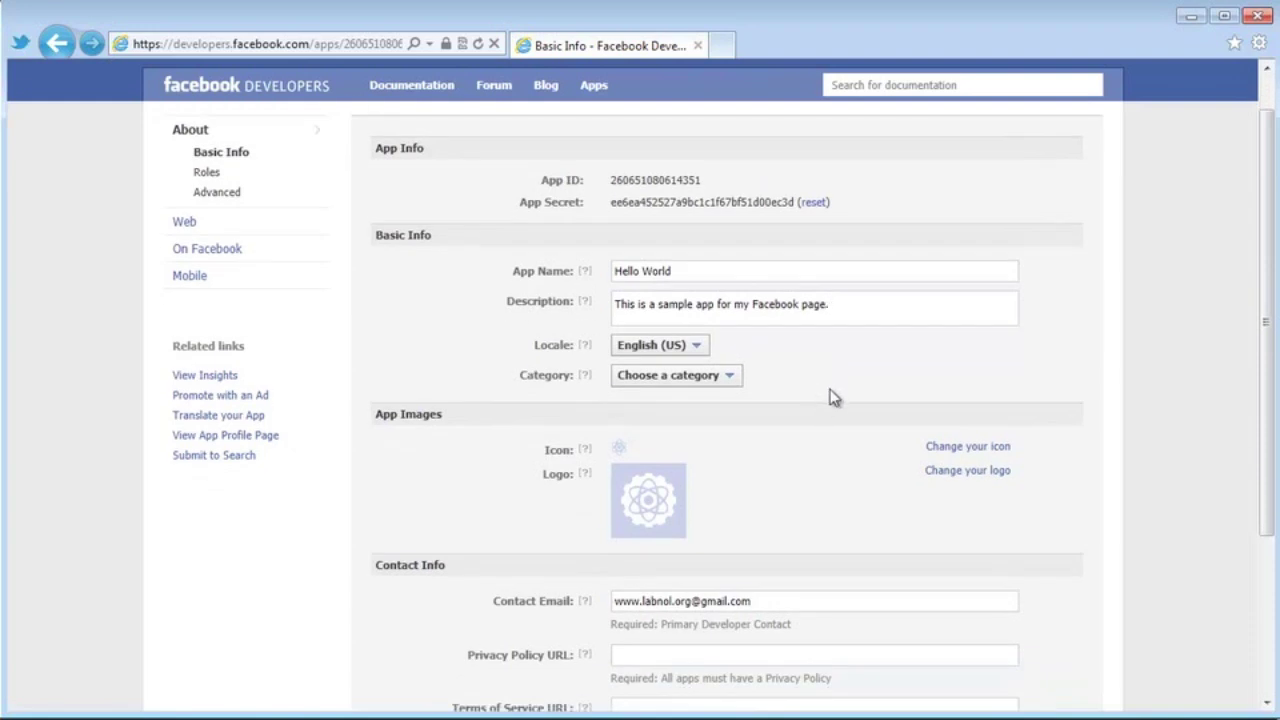
scroll(834, 394, down, 2)
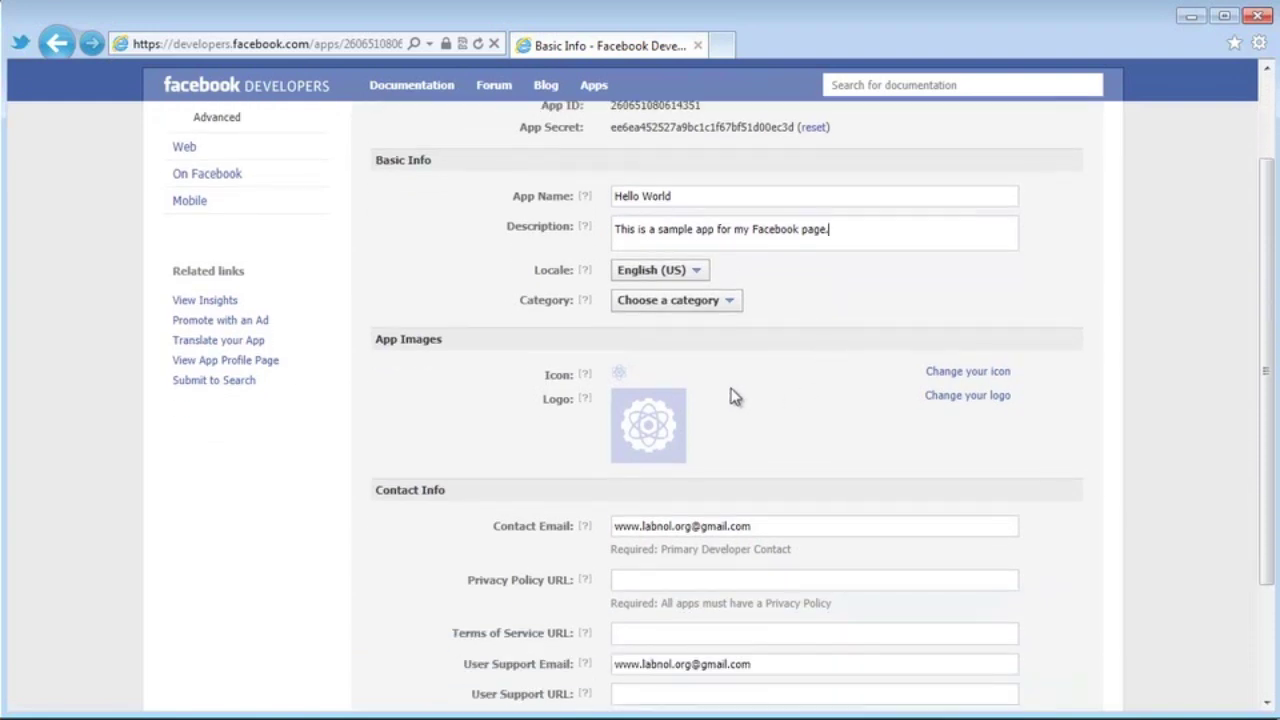
click(982, 378)
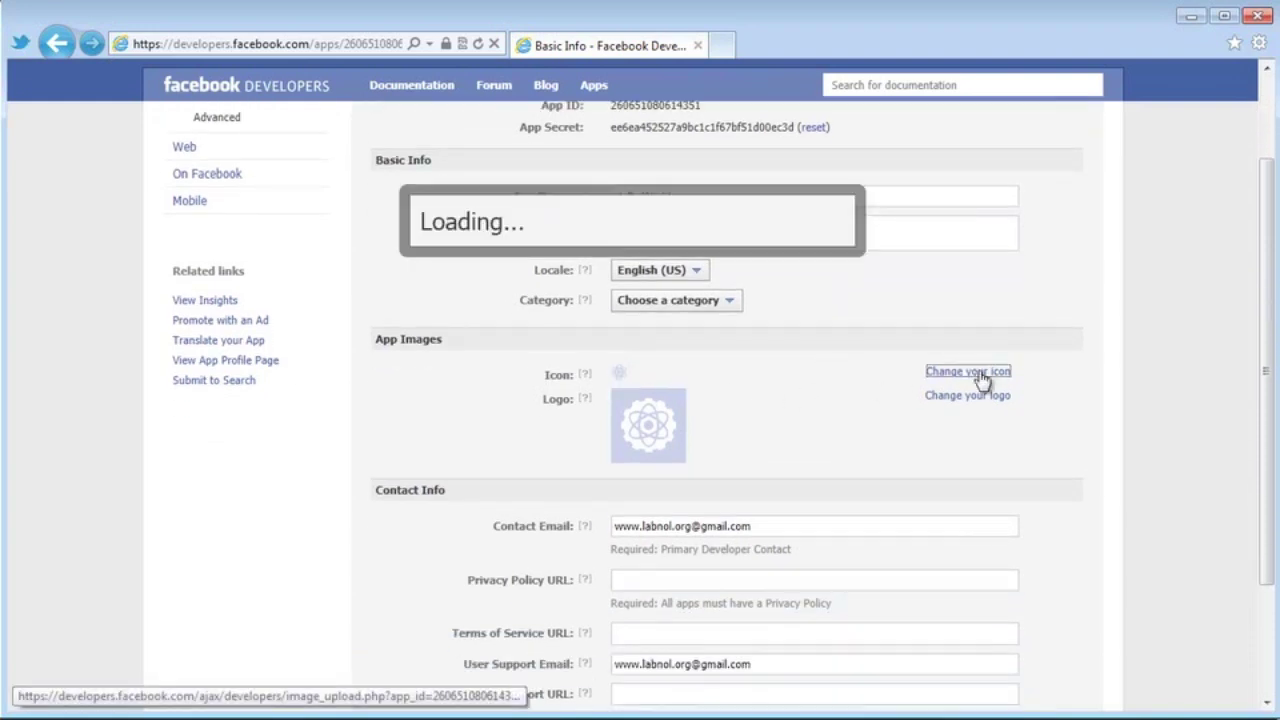
click(641, 295)
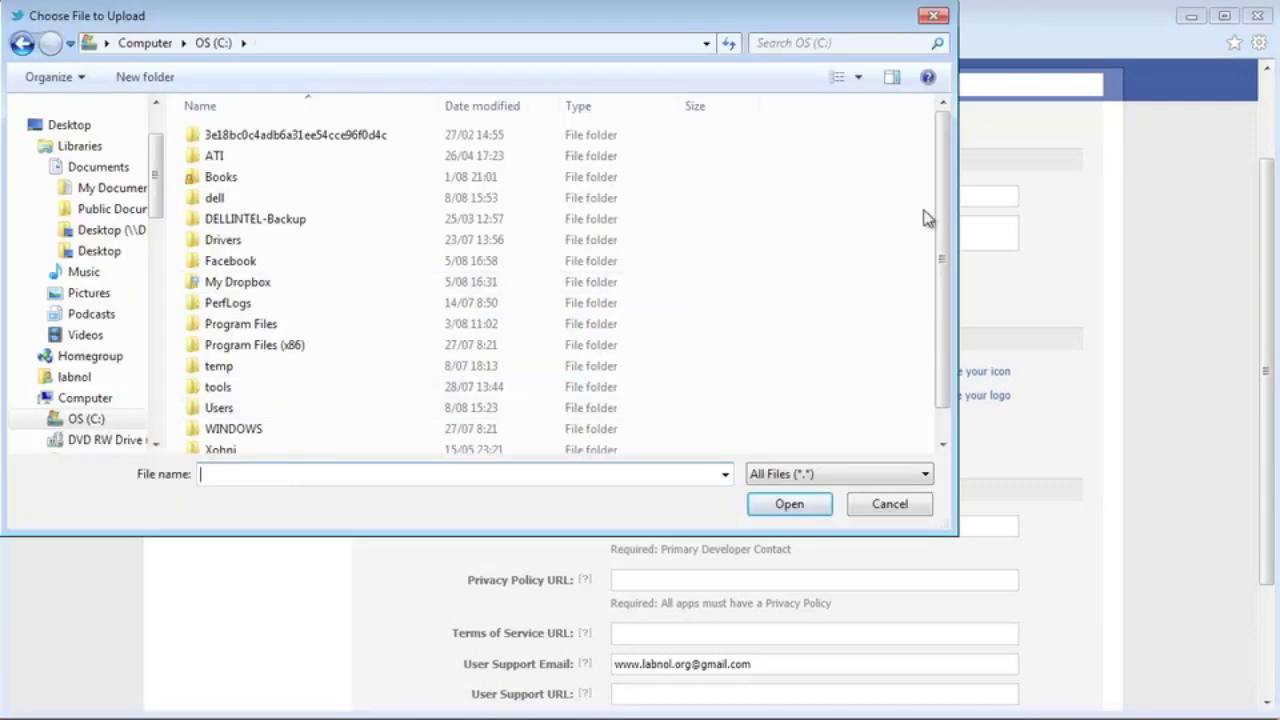
drag(946, 209, 948, 240)
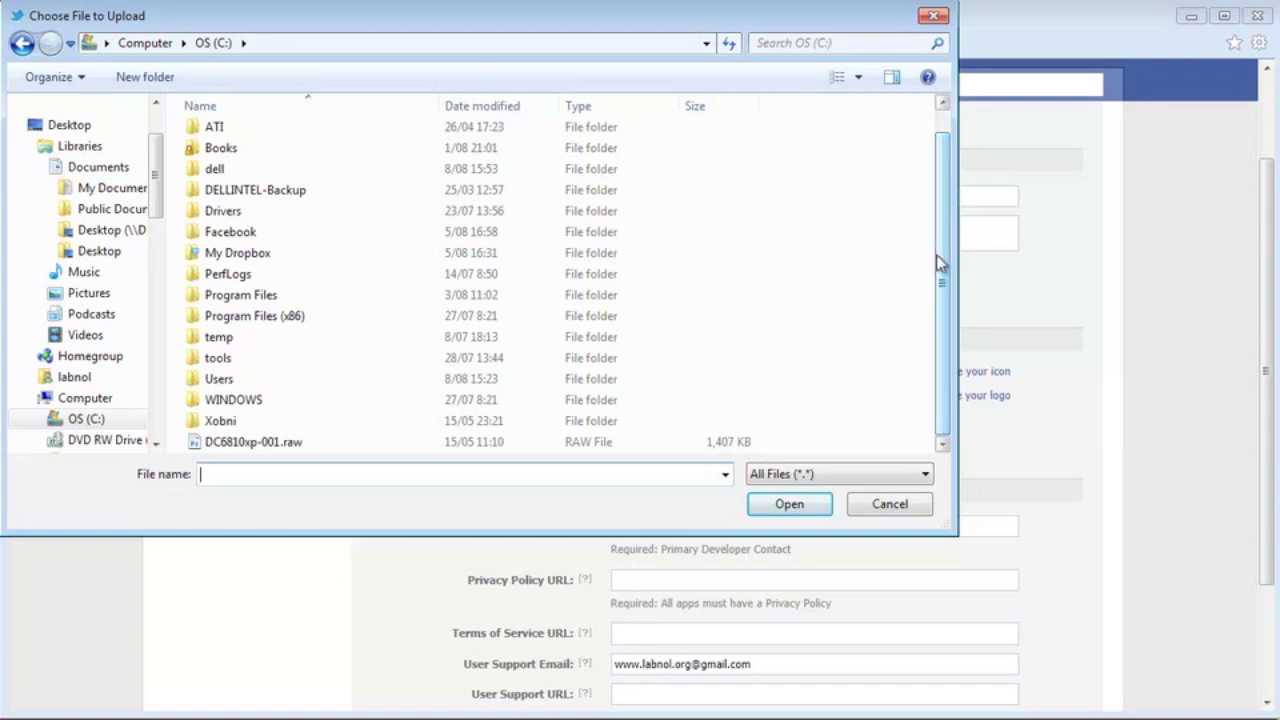
double_click(295, 236)
double_click(226, 136)
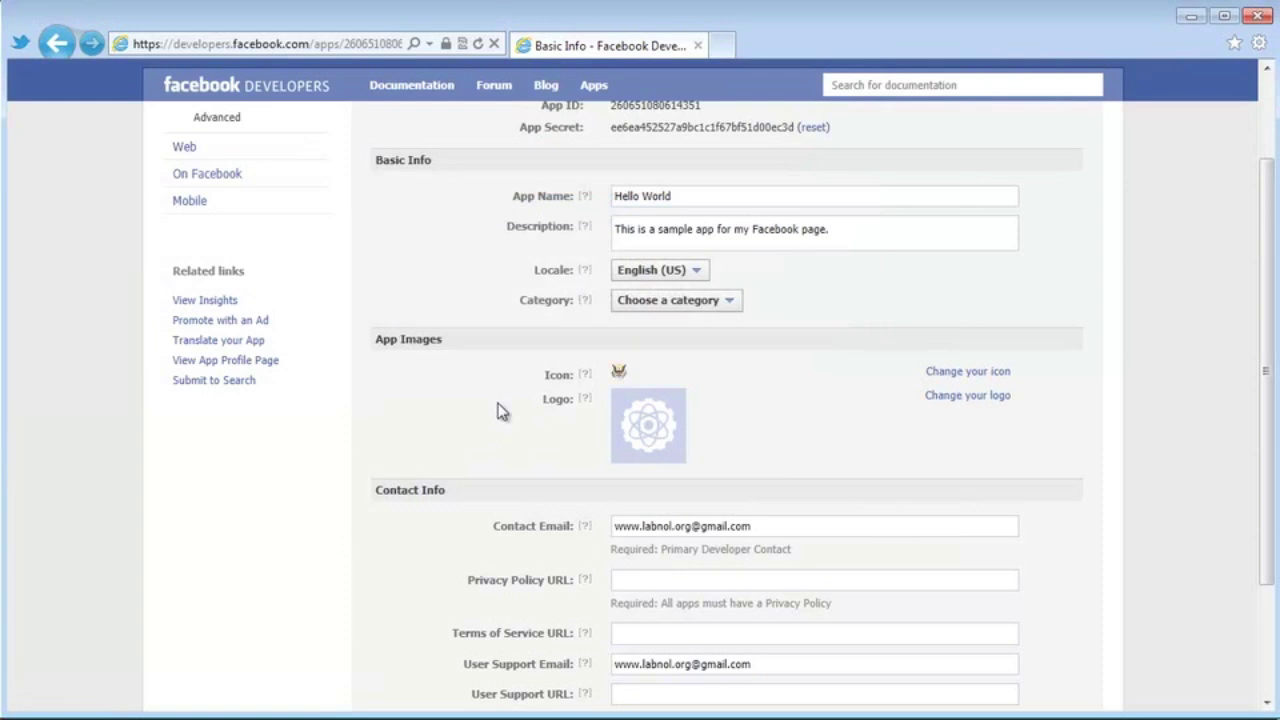
Step: Save the changes to the app's basic info
scroll(1146, 426, down, 3)
scroll(1143, 423, up, 5)
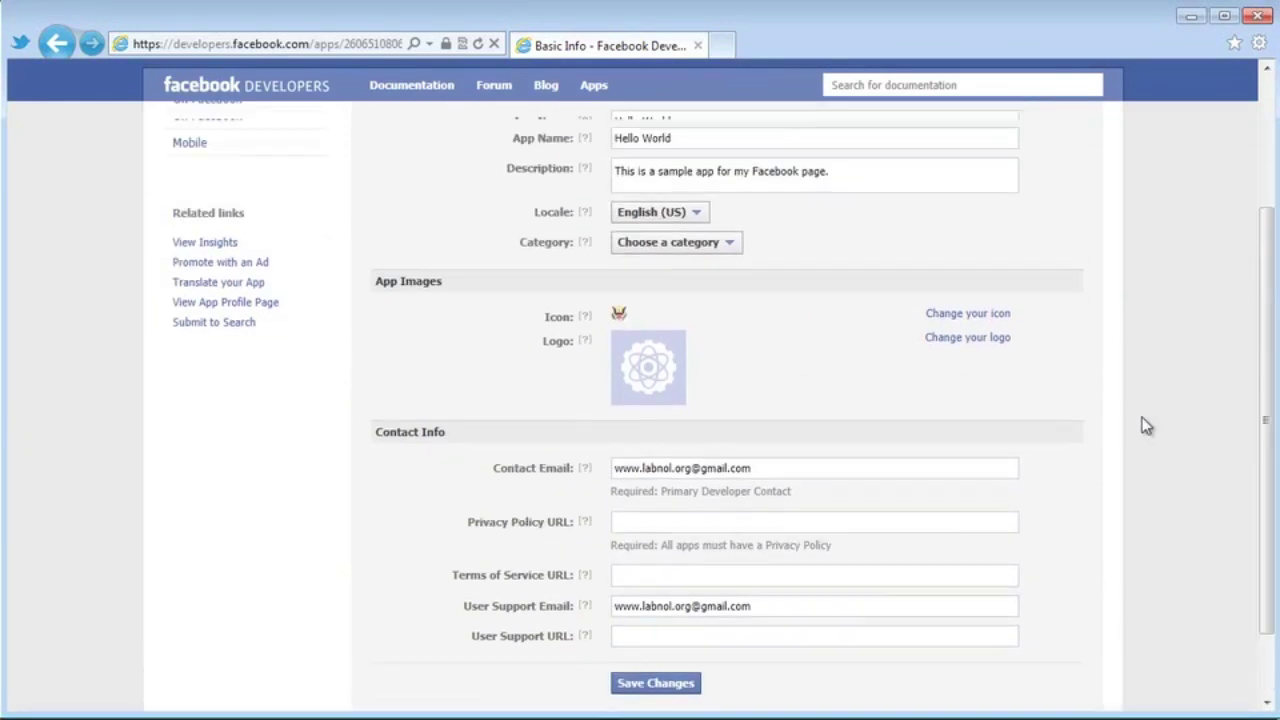
scroll(1134, 434, down, 4)
click(662, 620)
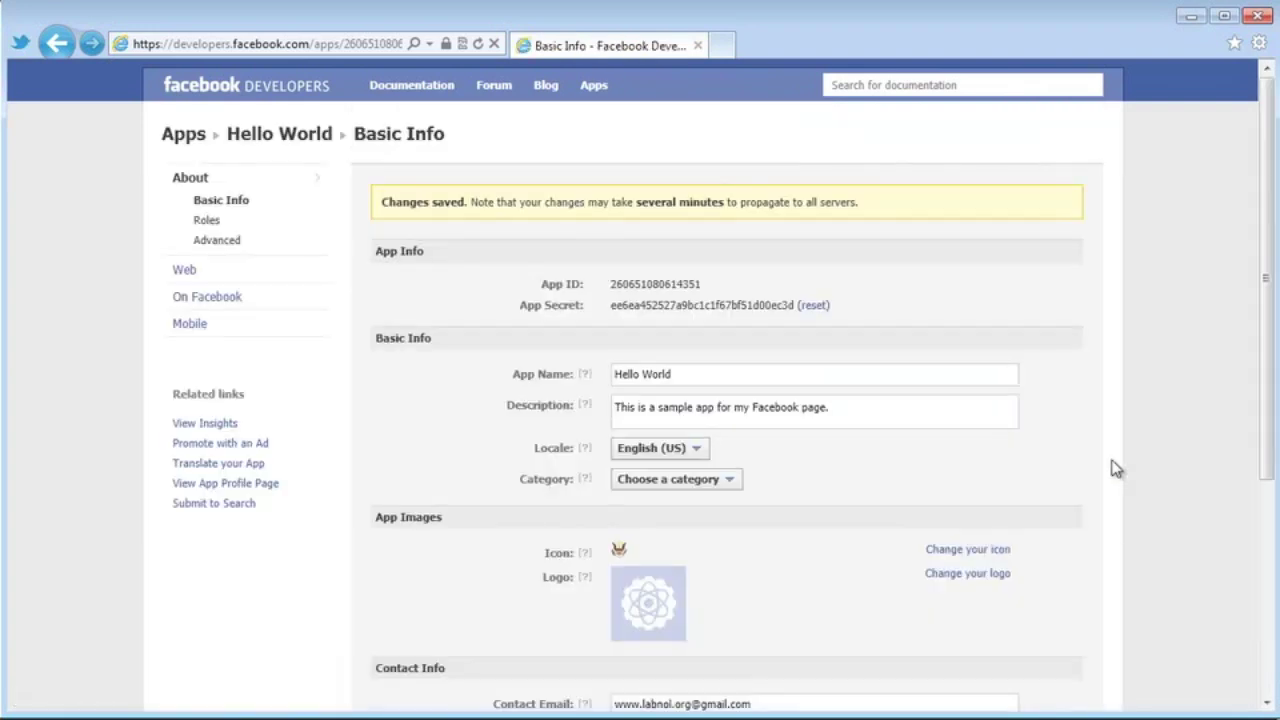
Step: In the app's On Facebook canvas settings, set the canvas page address to helloworld-labnol
click(227, 299)
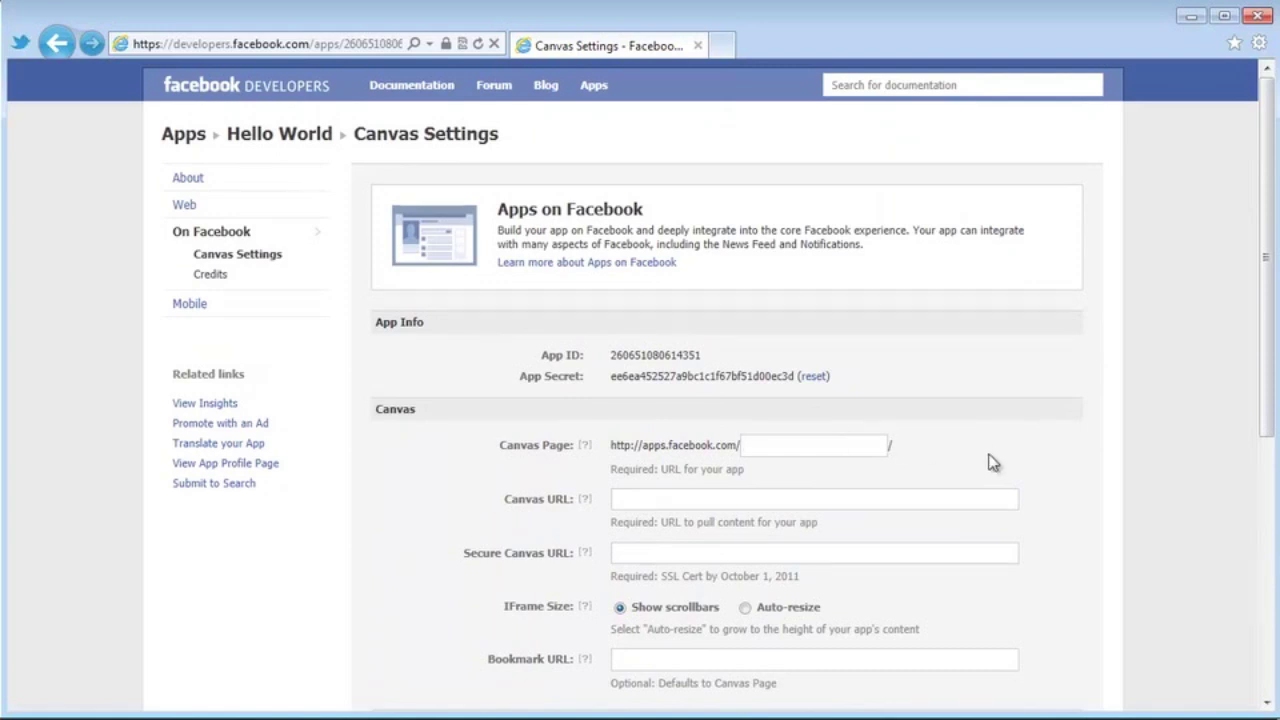
text(helloworld-labnol)
Step: Switch to the Chrome window, open Google Sites from the Google homepage and start creating a new site
click(1196, 22)
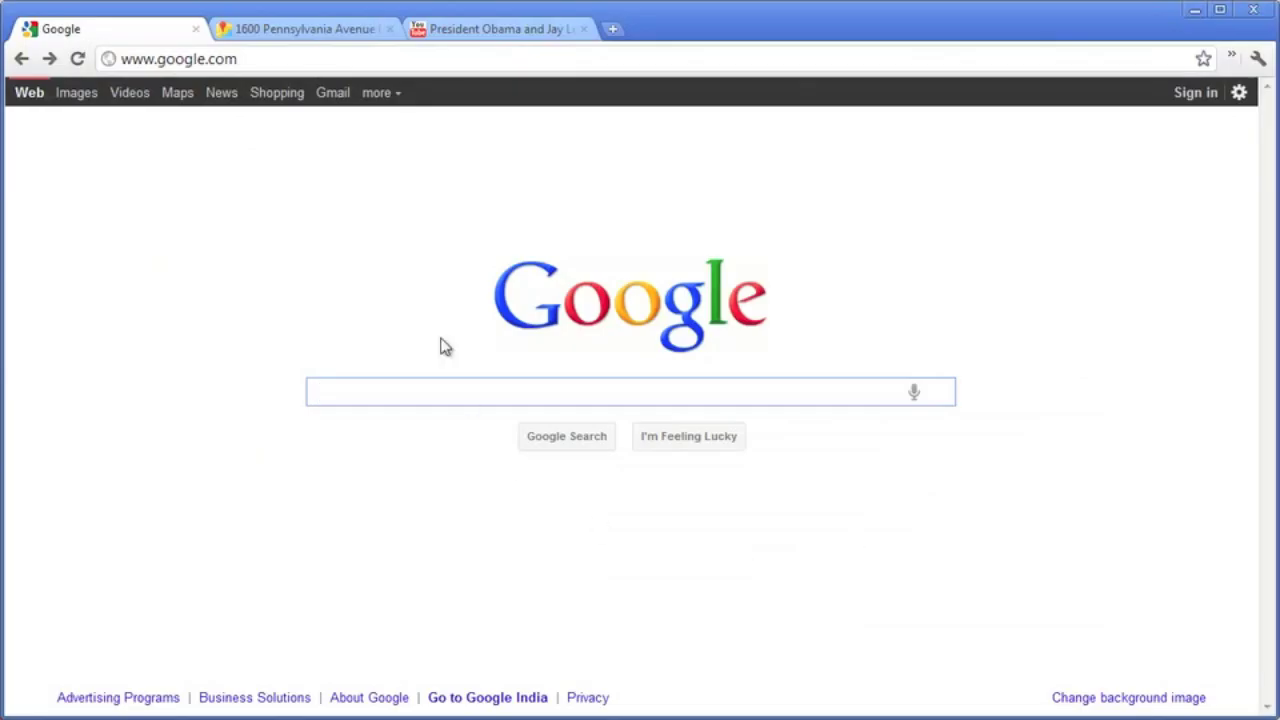
click(379, 100)
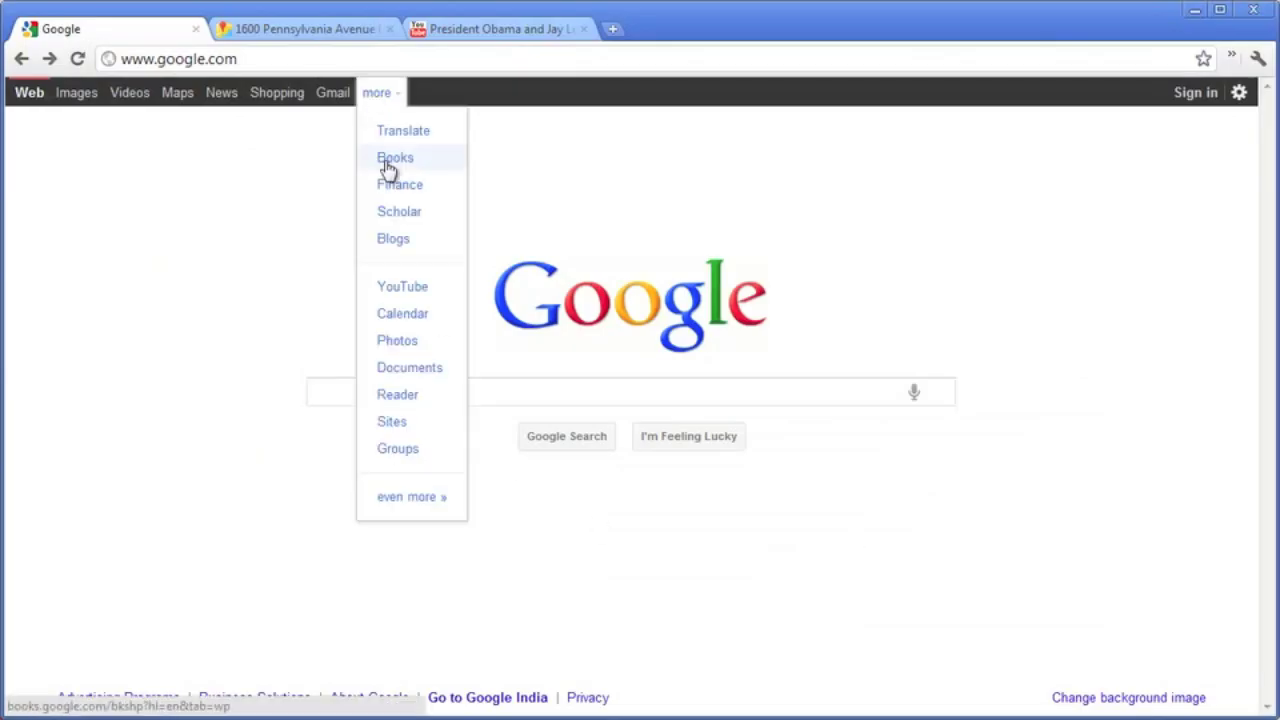
click(391, 422)
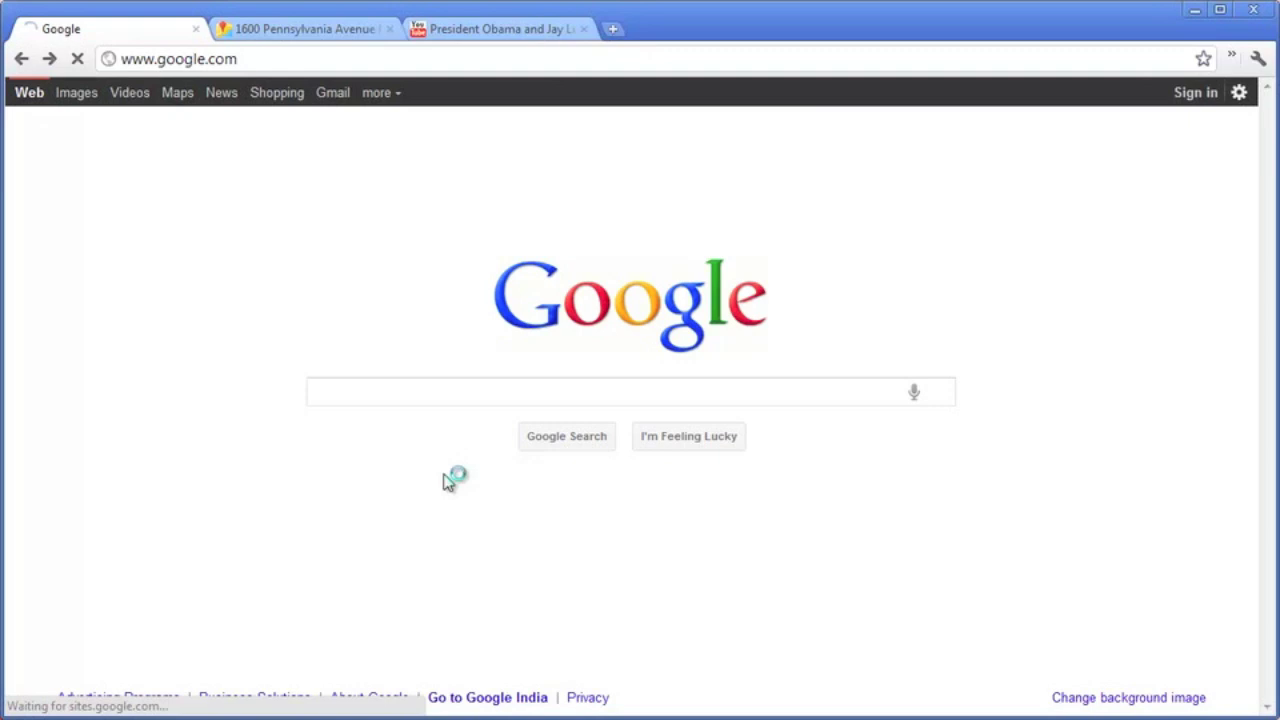
click(1118, 311)
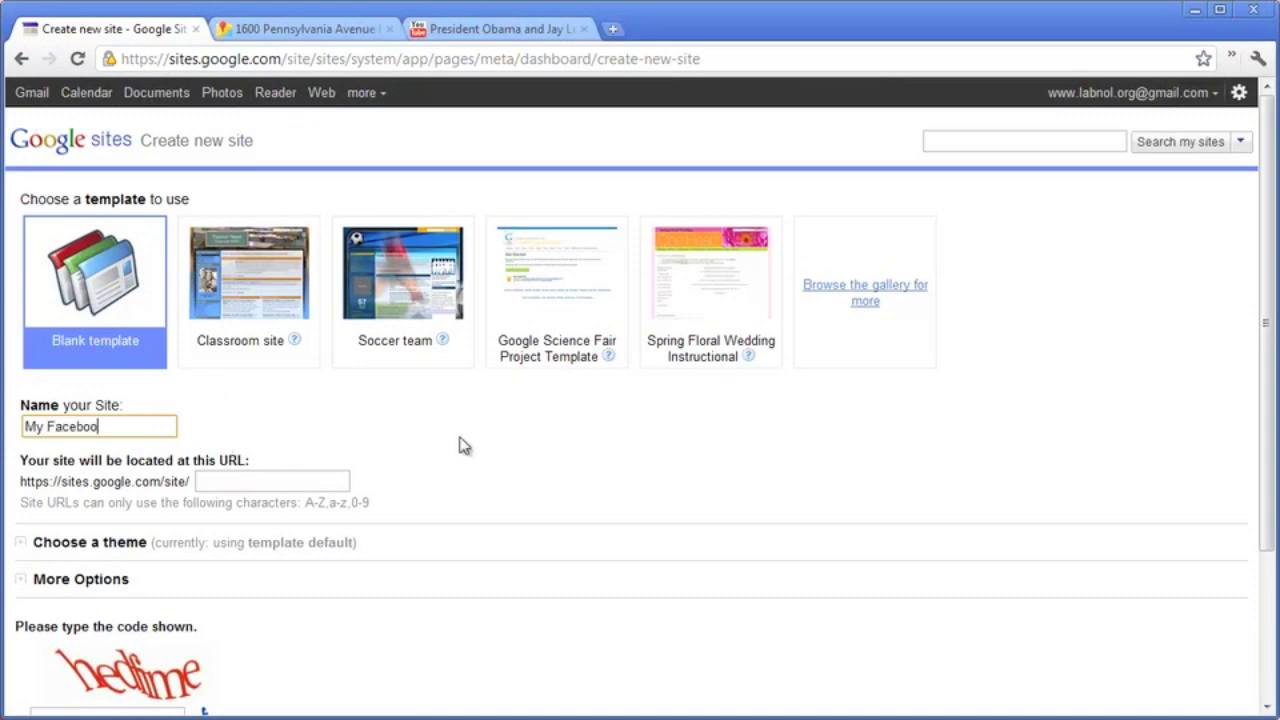
Step: Name the site My Facebook Page and set its URL ending to myfacebookpage-labnol
text(e)
key(Tab)
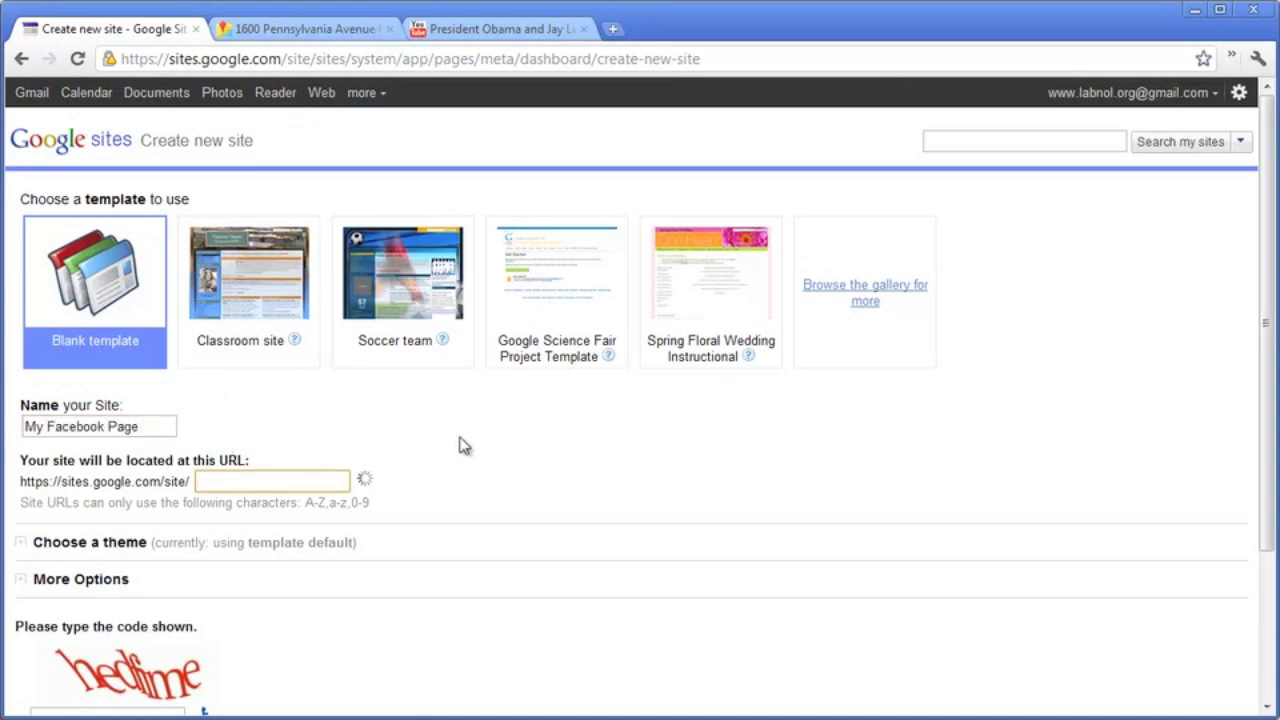
text(facebookpage-labnol)
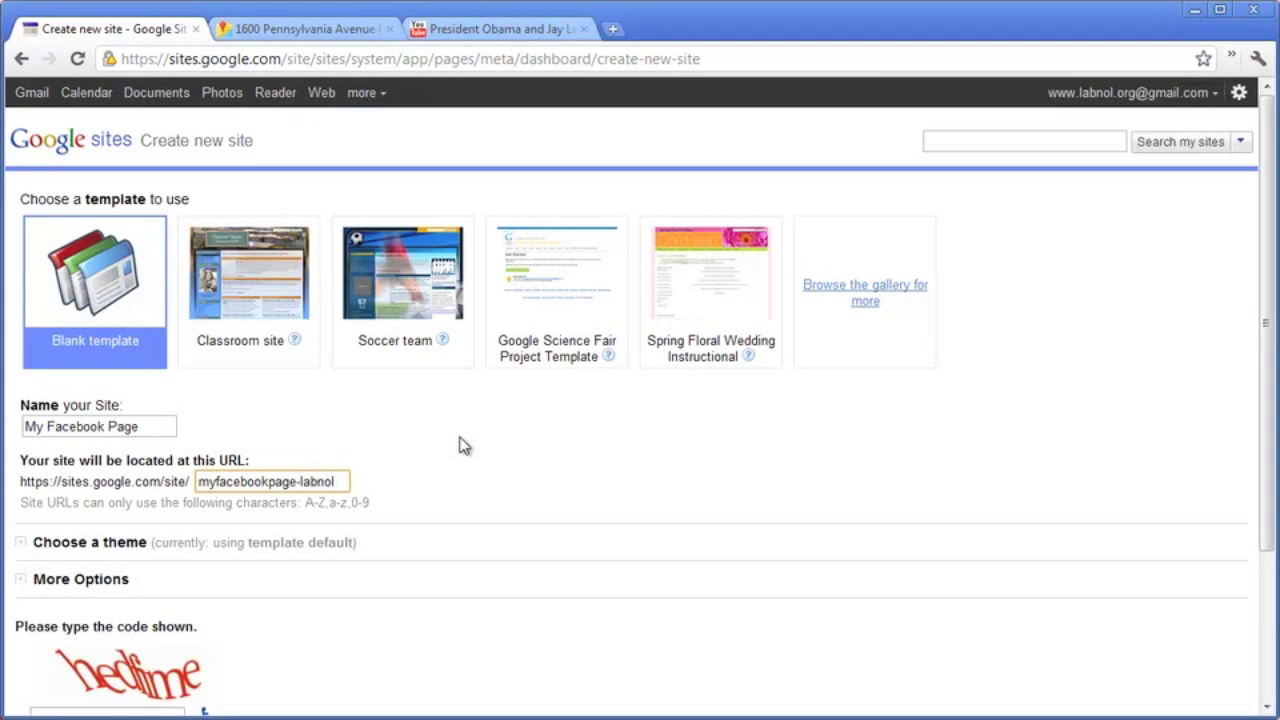
Step: Choose the Blank Slate theme for the new site
scroll(549, 420, down, 2)
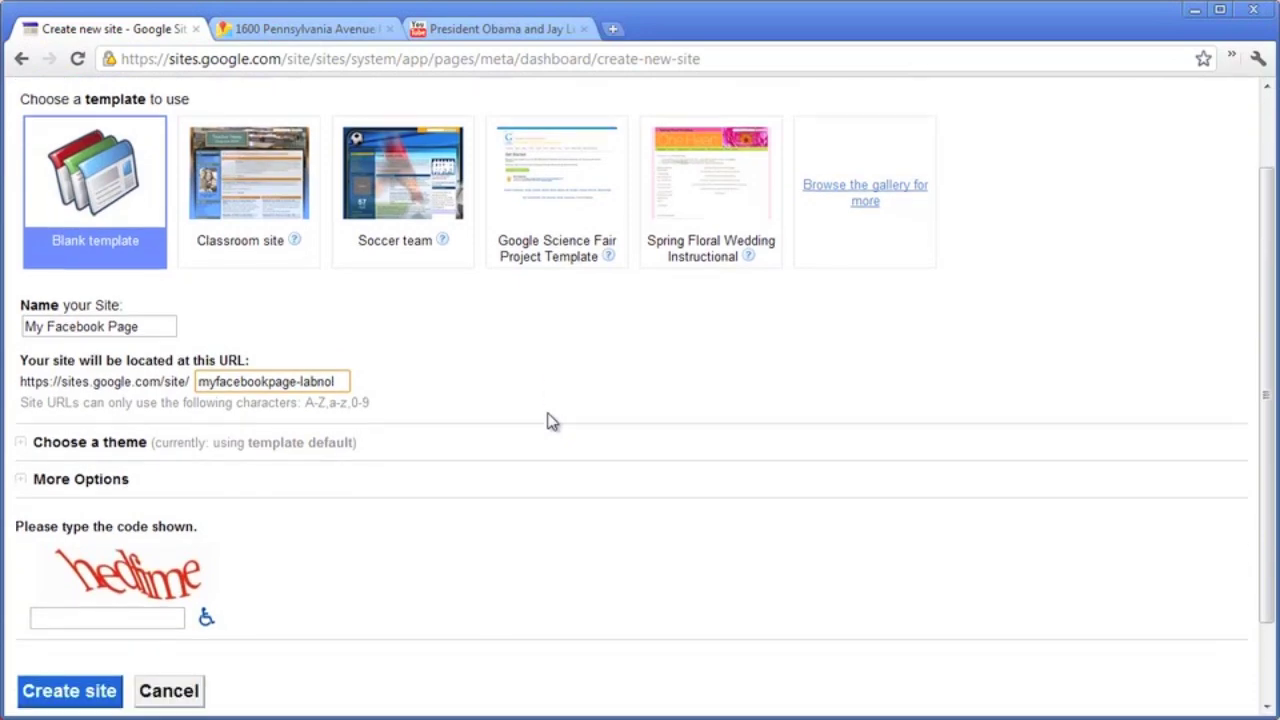
click(22, 447)
scroll(663, 354, down, 2)
scroll(1146, 349, down, 3)
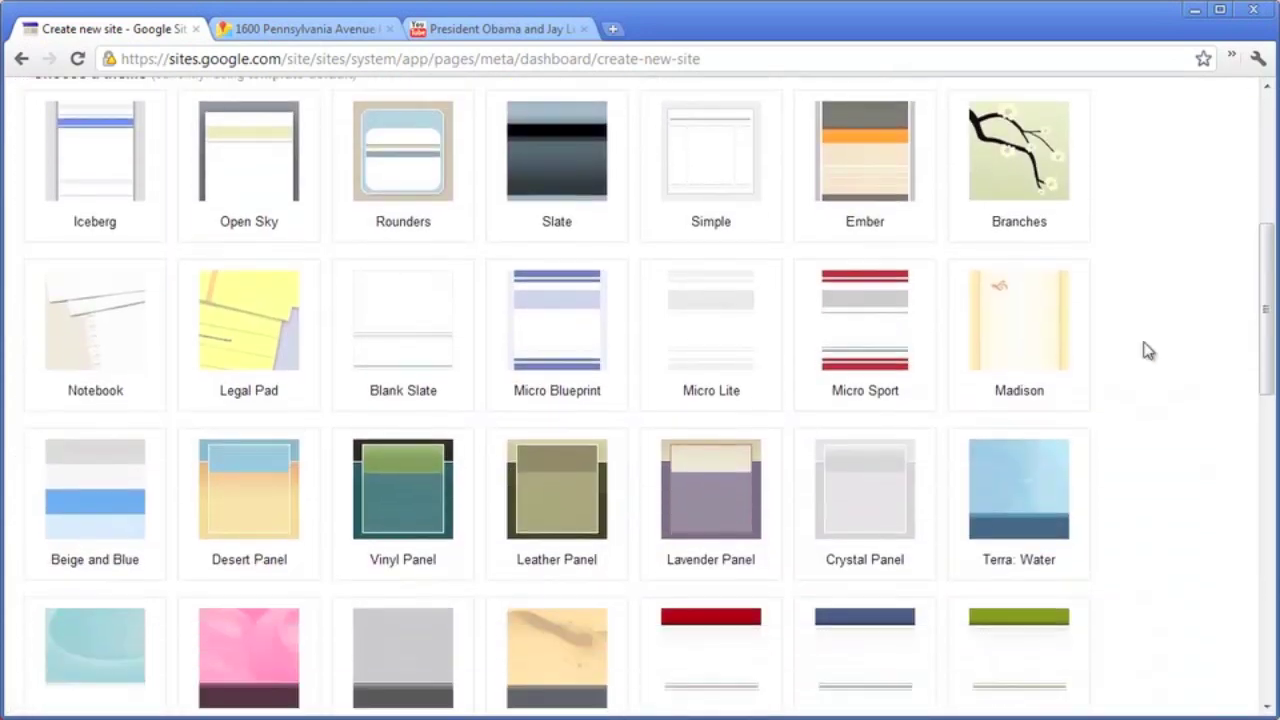
scroll(1148, 350, down, 1)
click(437, 311)
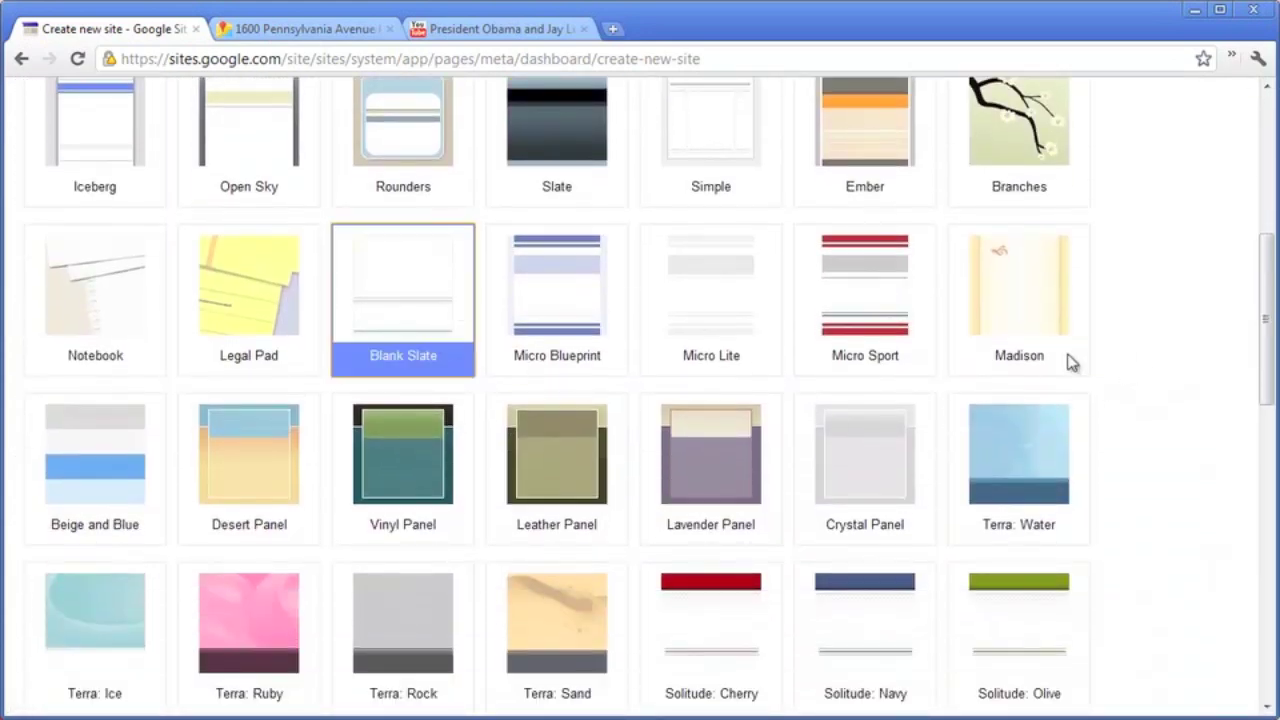
Step: Expand the additional site options, enter the verification code from the image and create the site
scroll(1072, 362, down, 15)
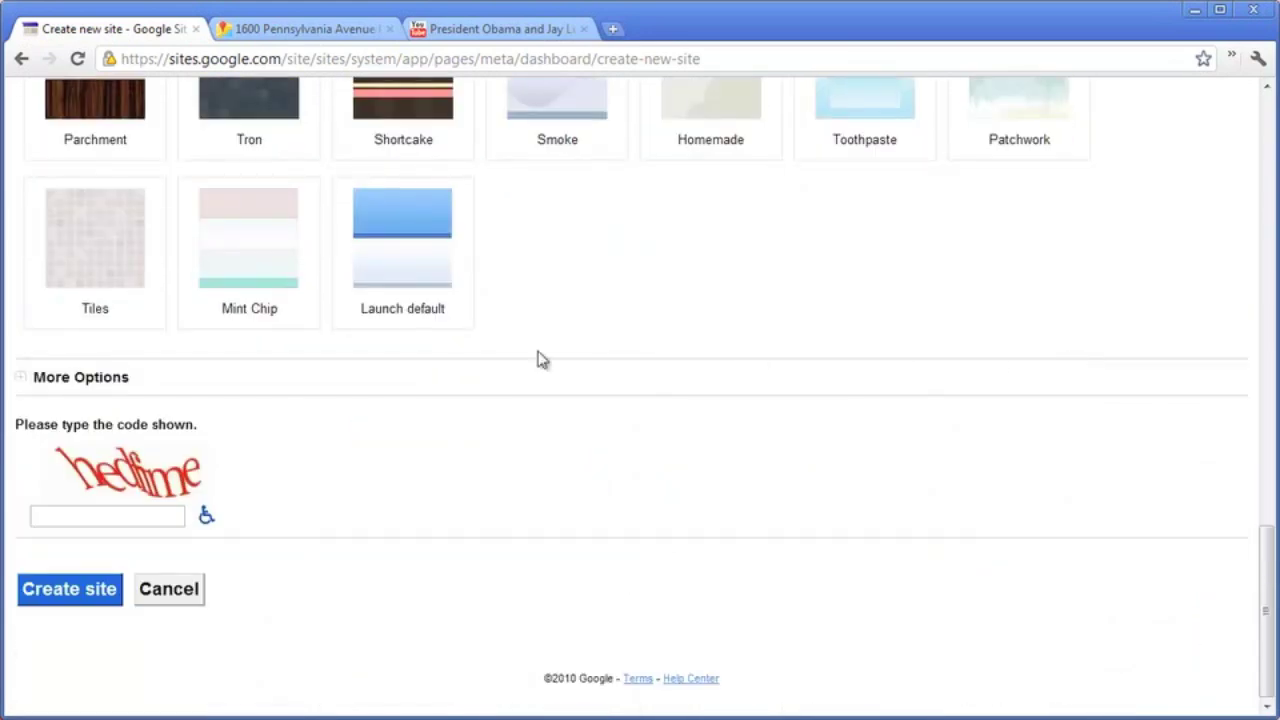
click(22, 380)
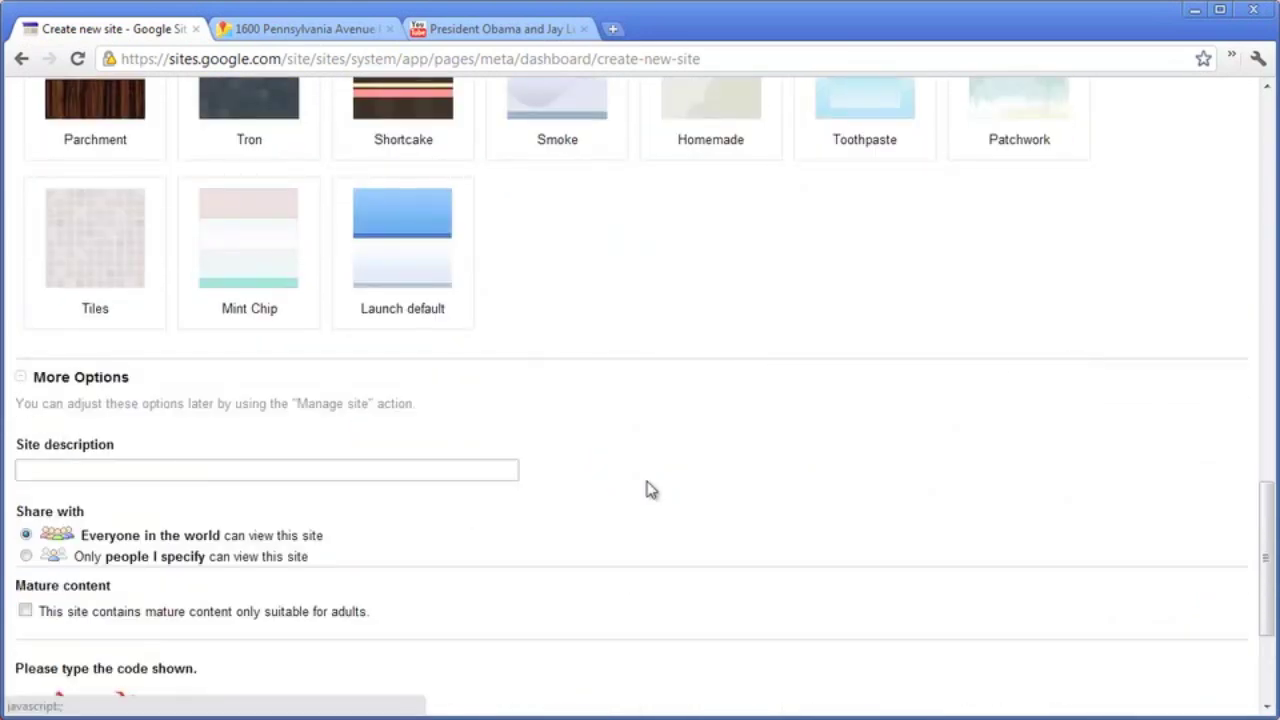
scroll(700, 470, down, 3)
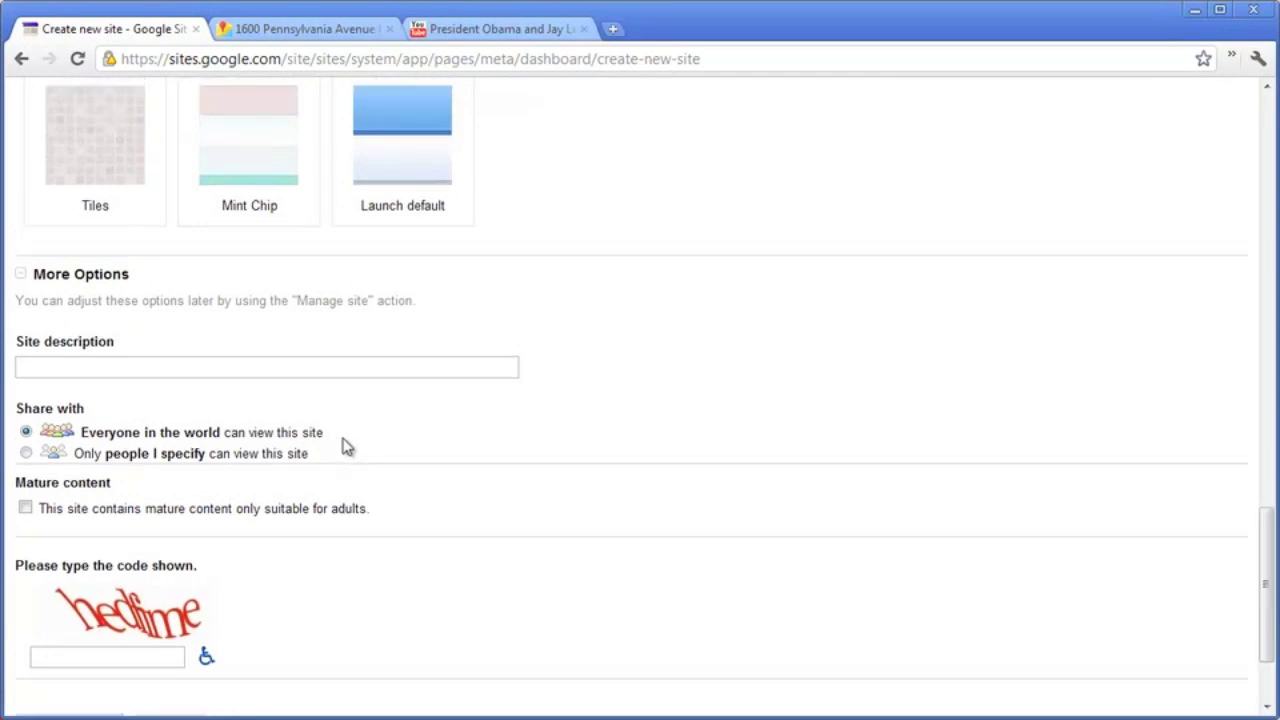
scroll(262, 450, down, 3)
click(166, 516)
text(hedfime)
click(80, 598)
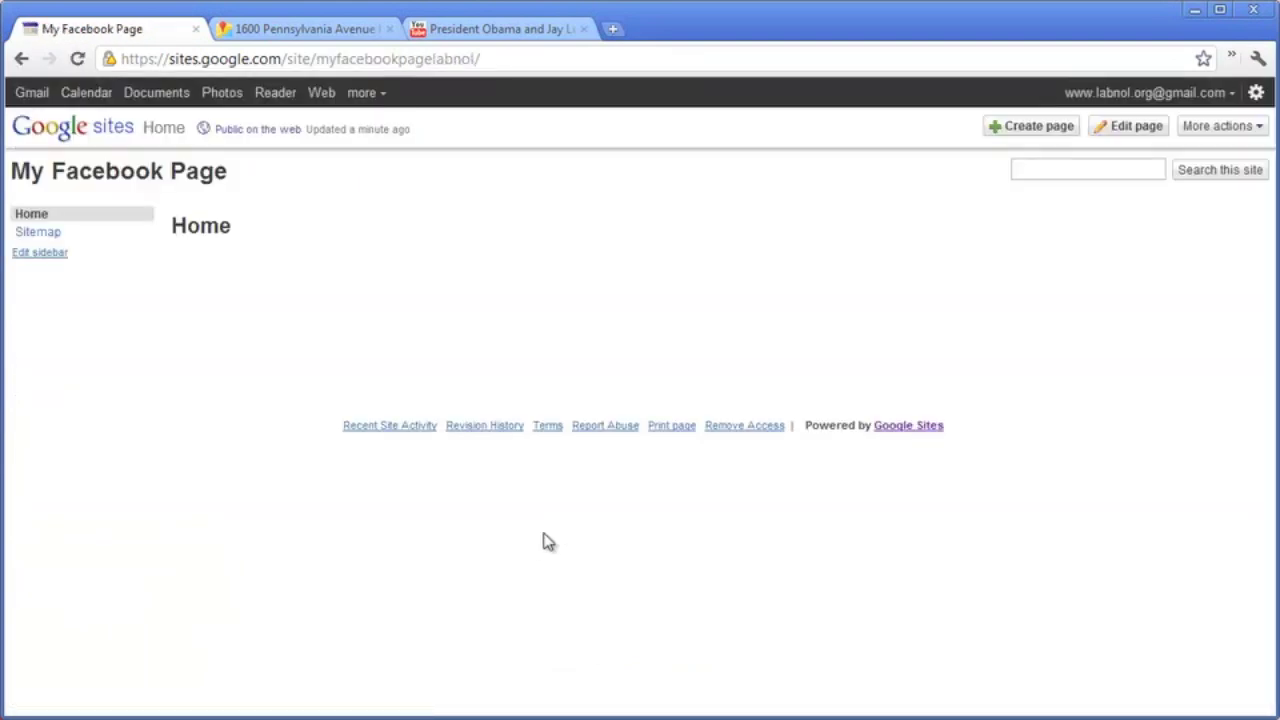
Step: Open the site's general management settings and turn off showing the site name at the top of pages
click(1213, 132)
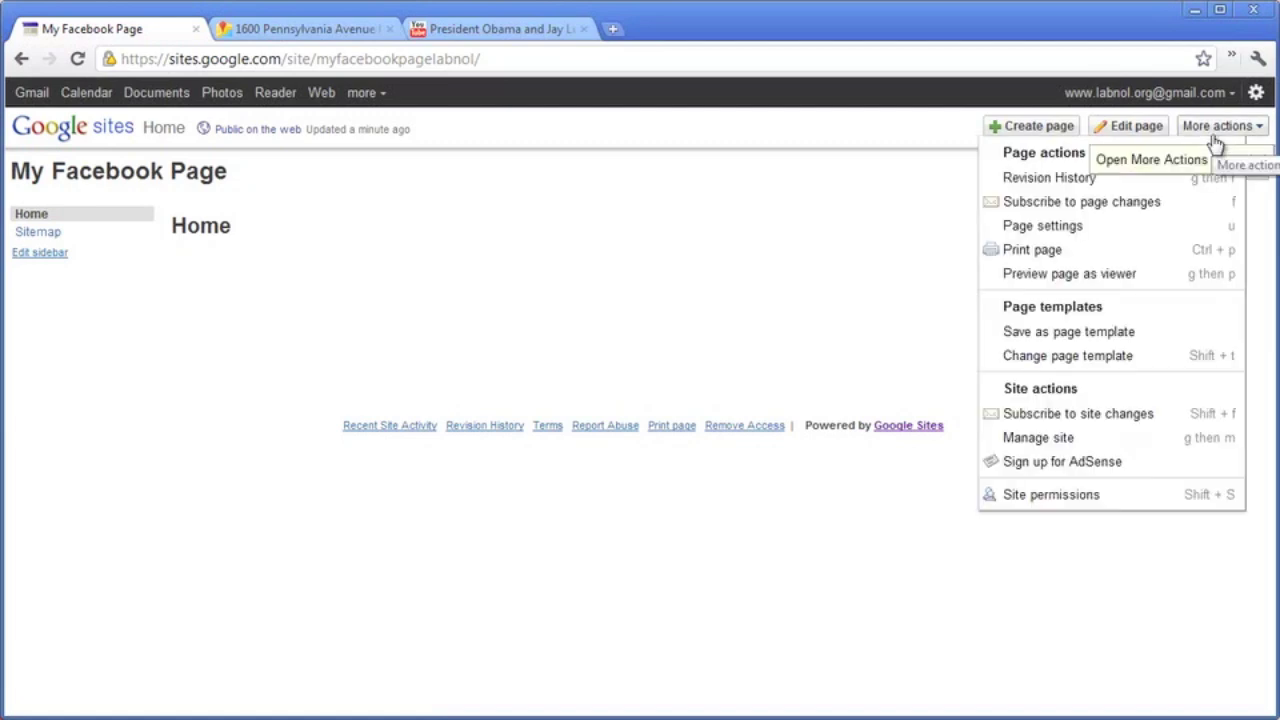
click(1148, 440)
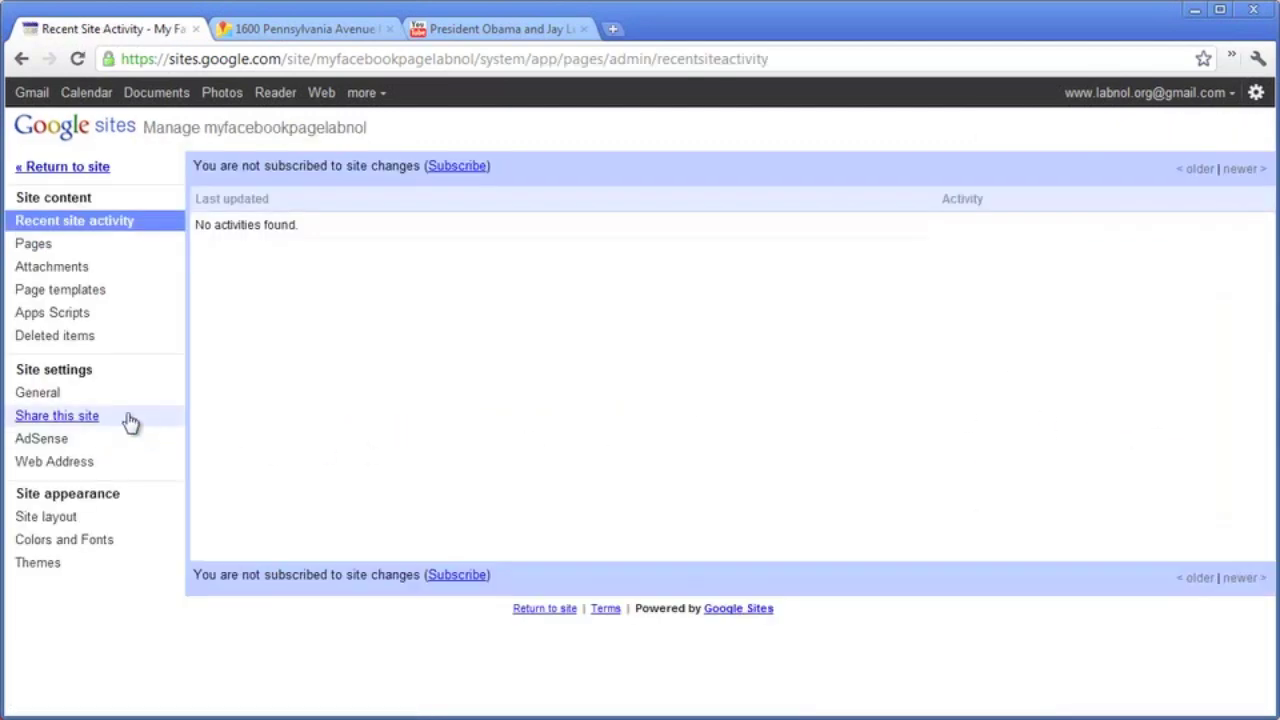
click(94, 398)
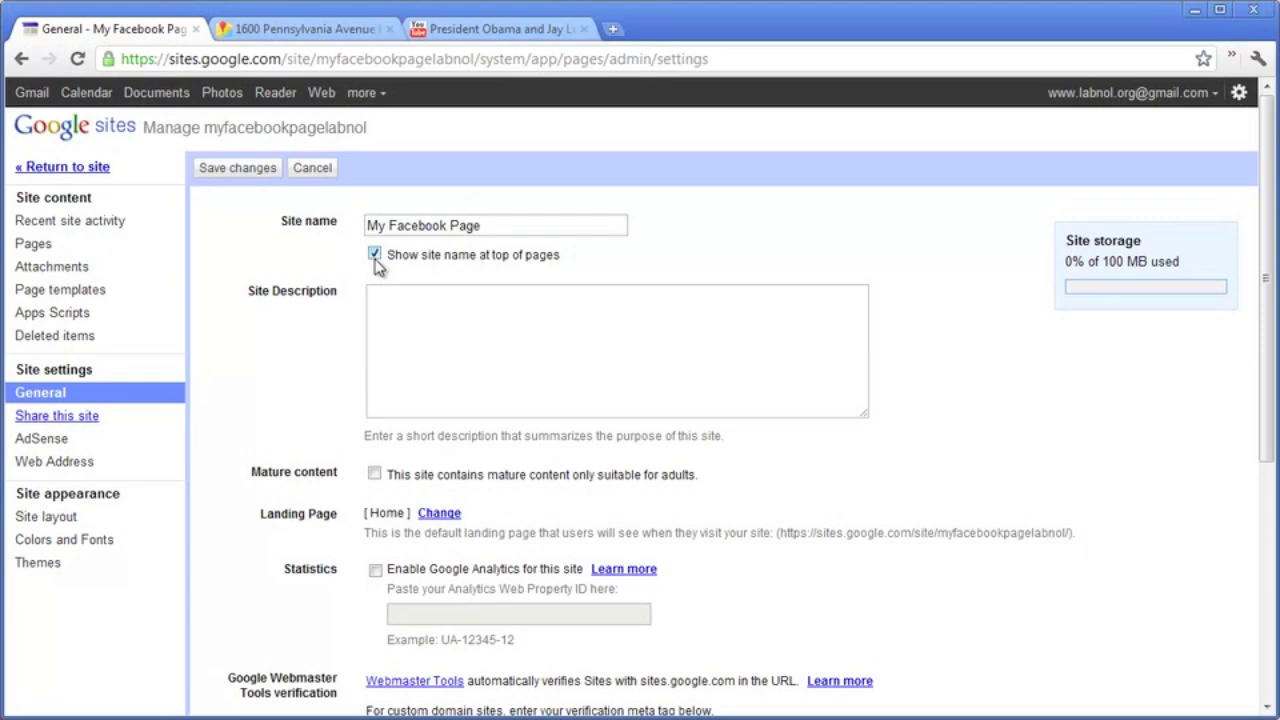
Step: Enable Google Analytics for the site in its general settings
scroll(988, 418, down, 2)
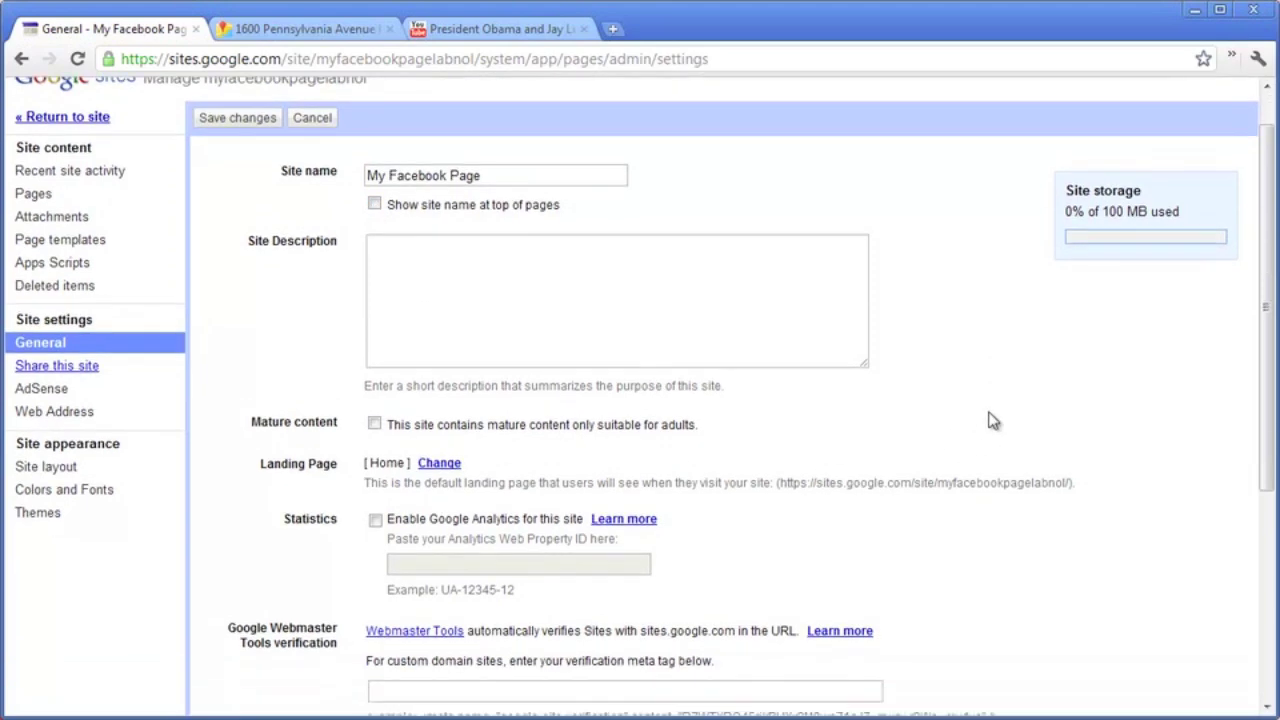
scroll(989, 410, down, 1)
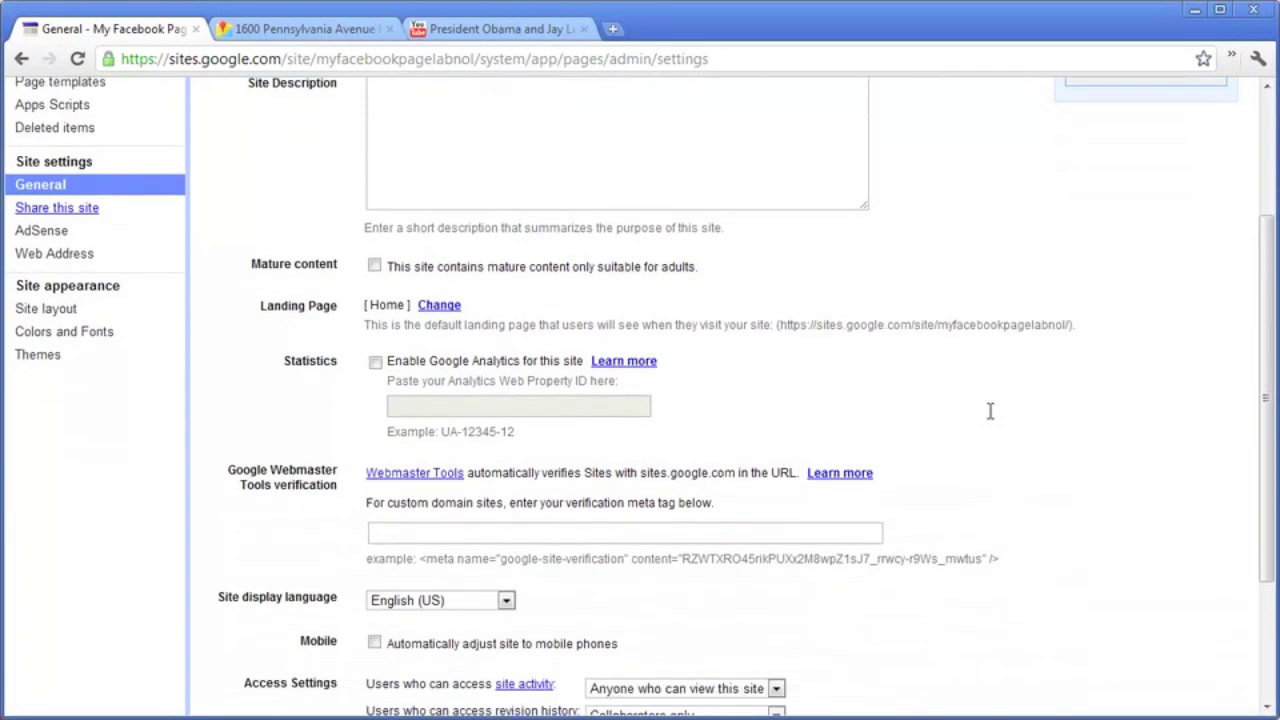
click(376, 364)
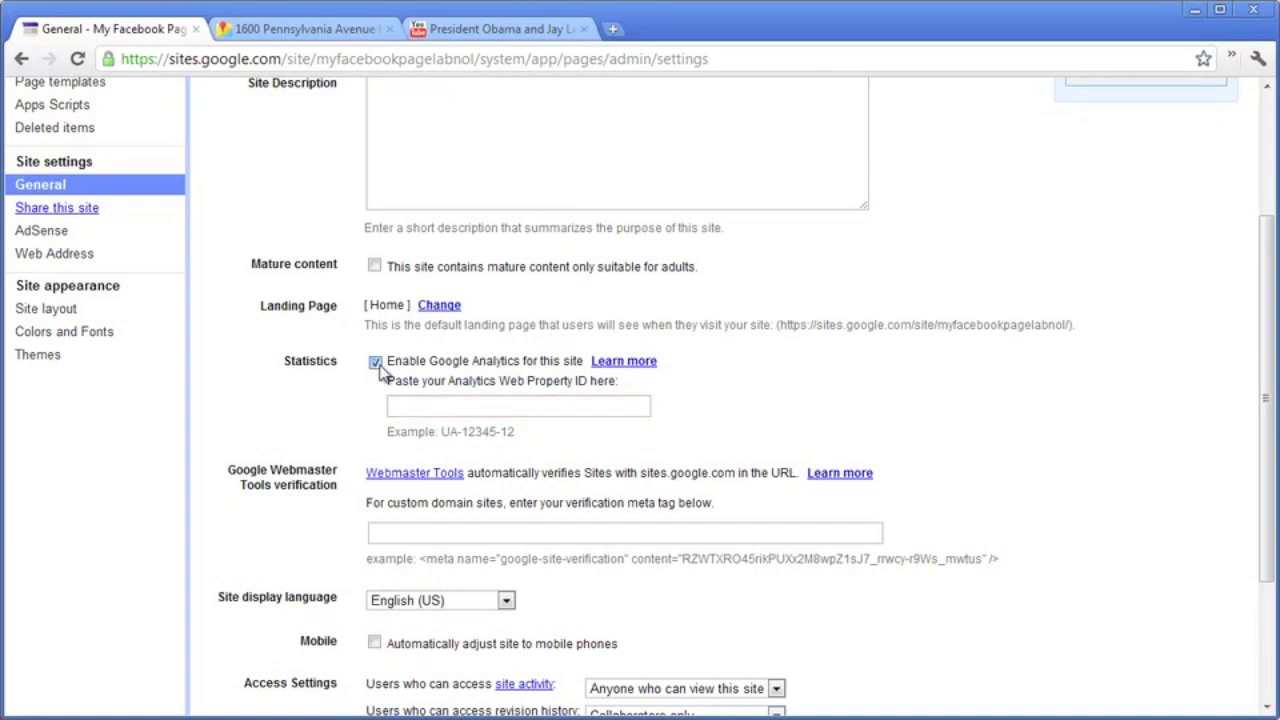
Step: Turn off Google Analytics for the site and save the general settings
click(375, 364)
scroll(828, 398, down, 2)
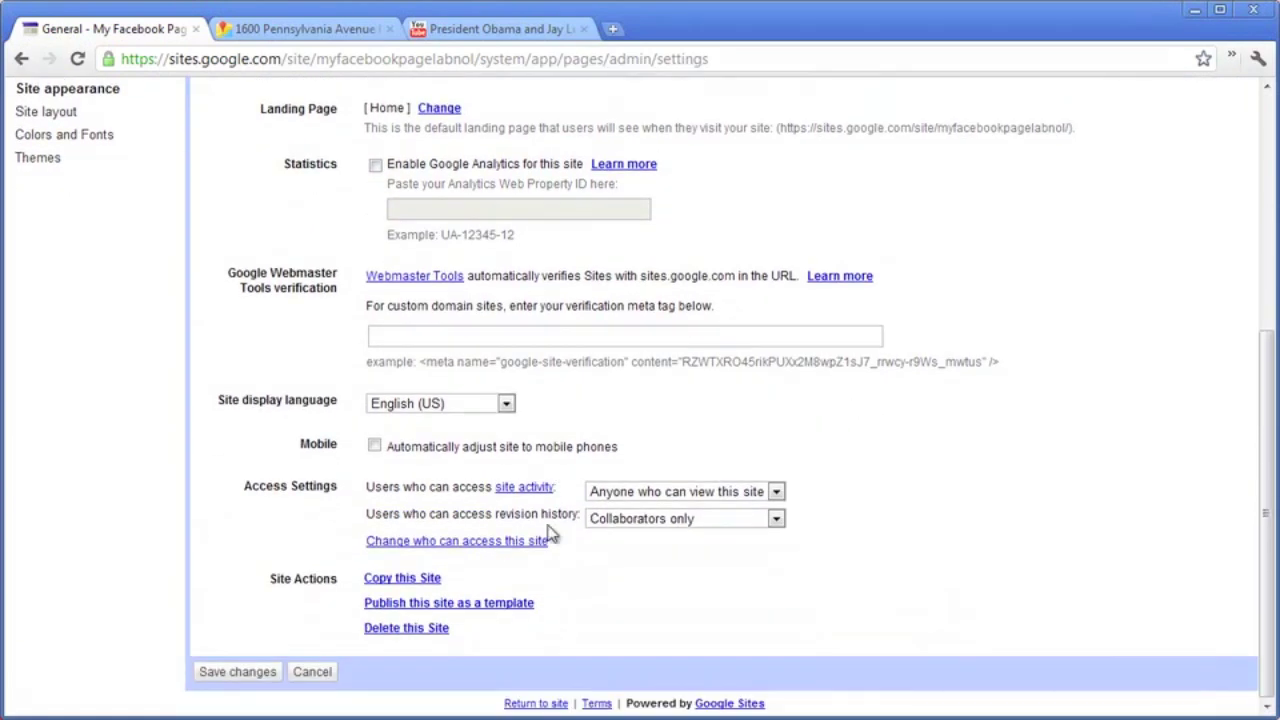
click(240, 672)
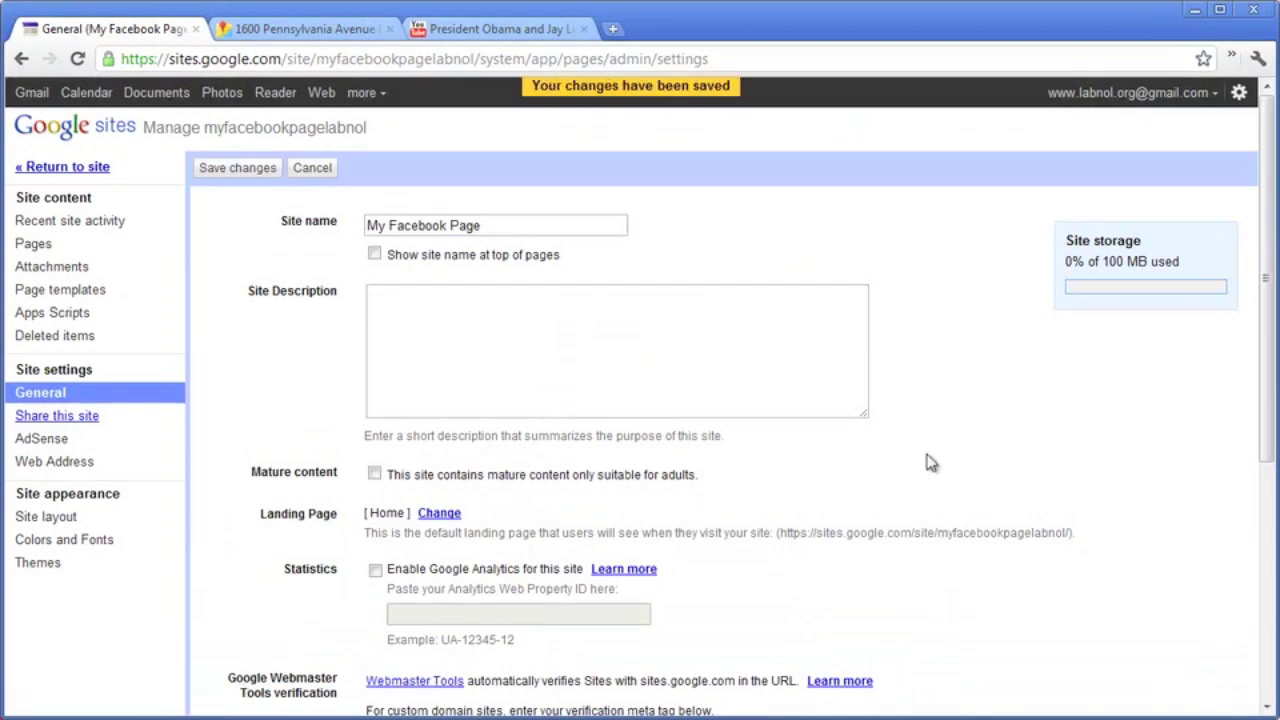
Step: Change the site layout to a width of 500px without the header and the sidebar
click(125, 522)
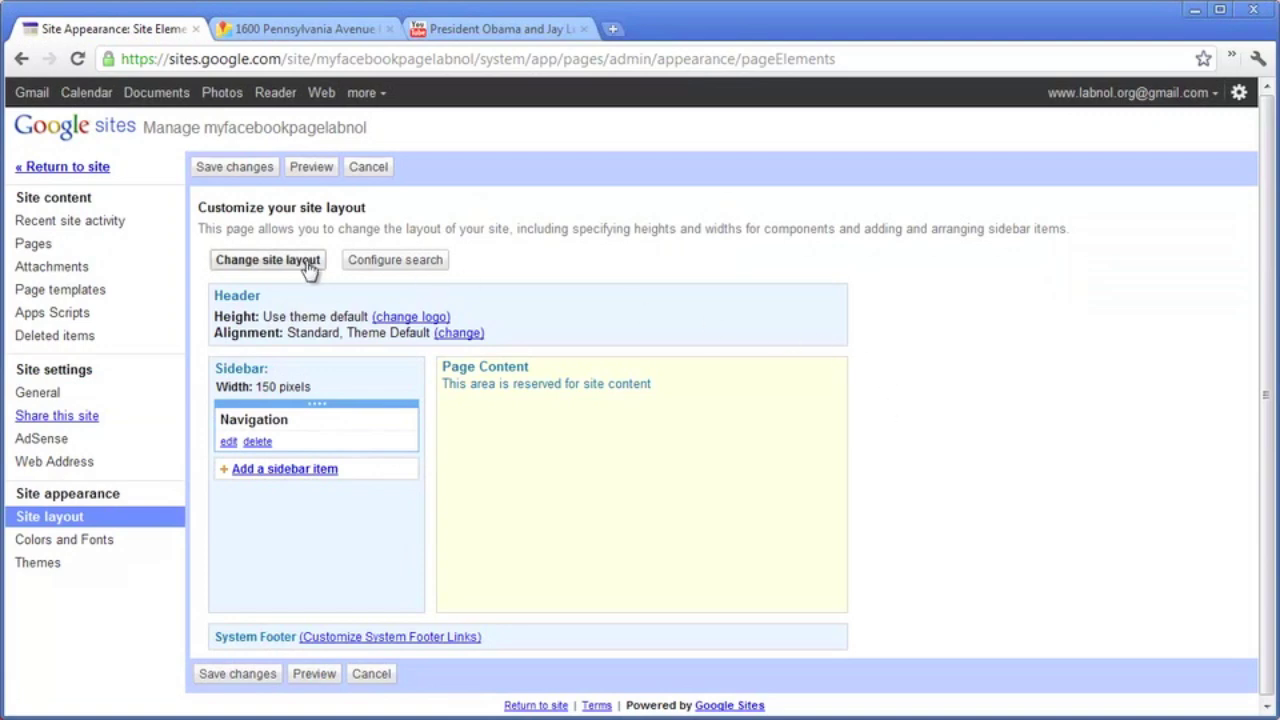
click(308, 262)
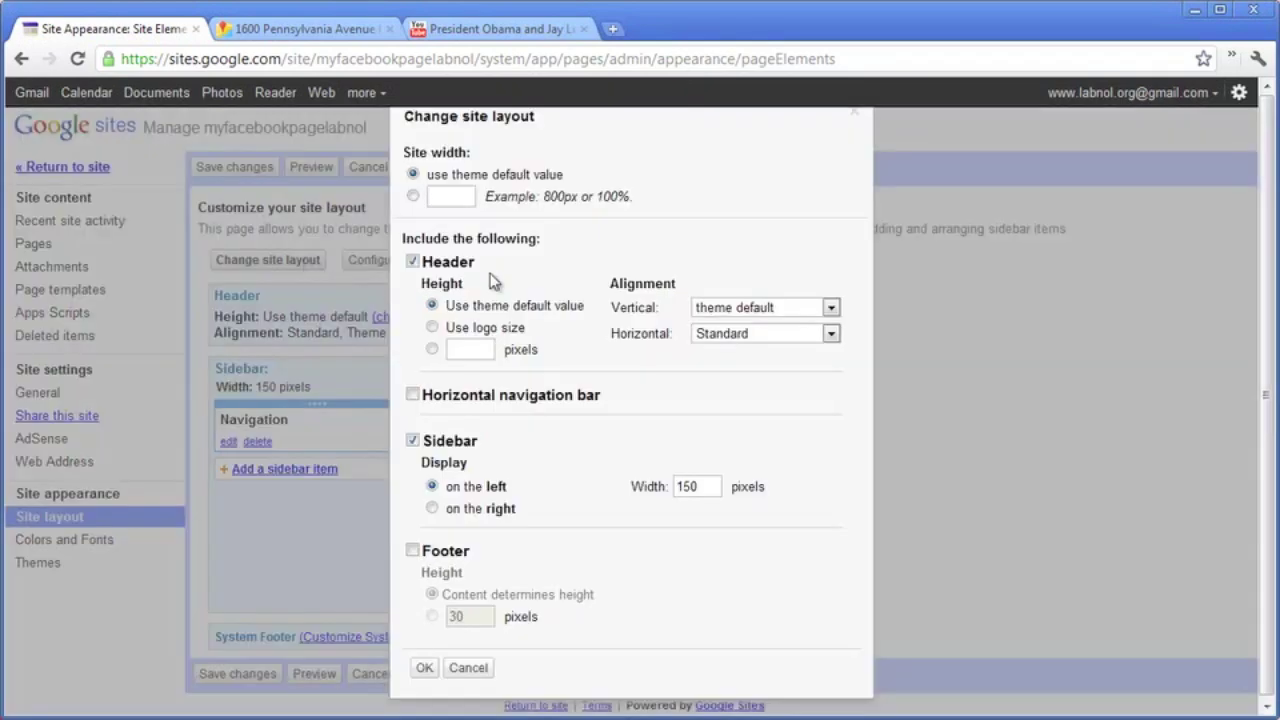
click(413, 196)
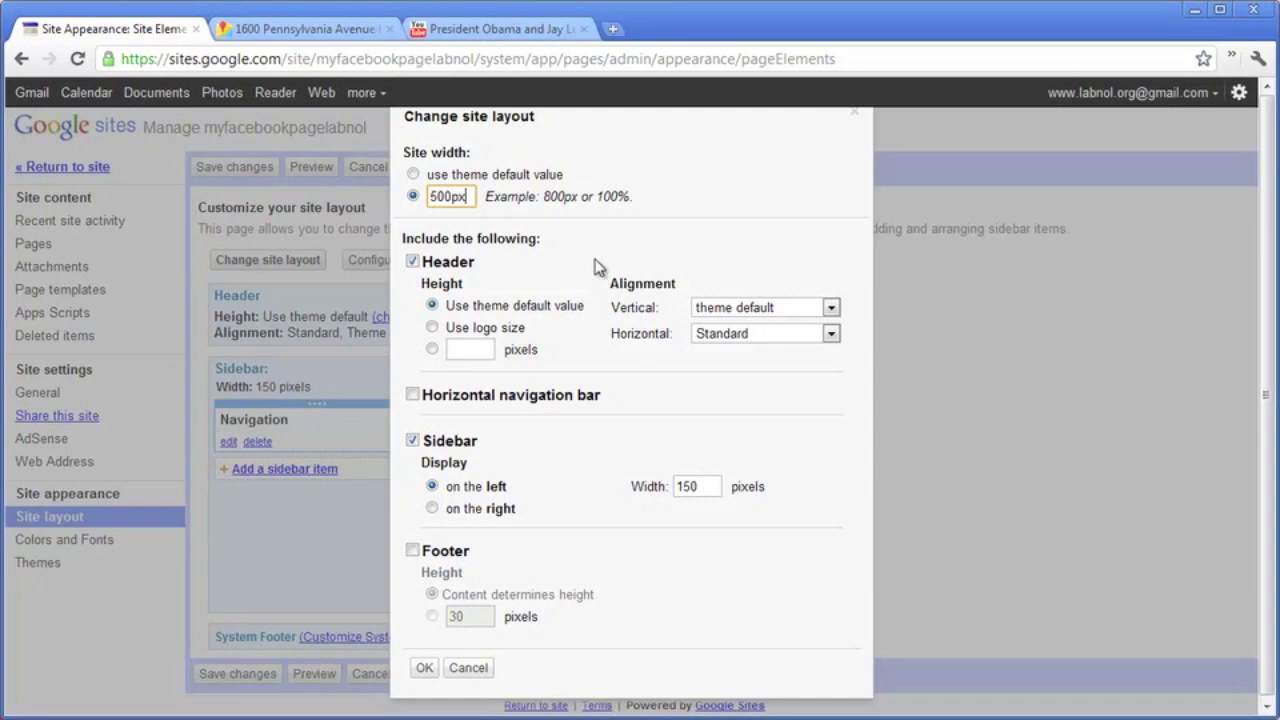
click(412, 261)
click(413, 440)
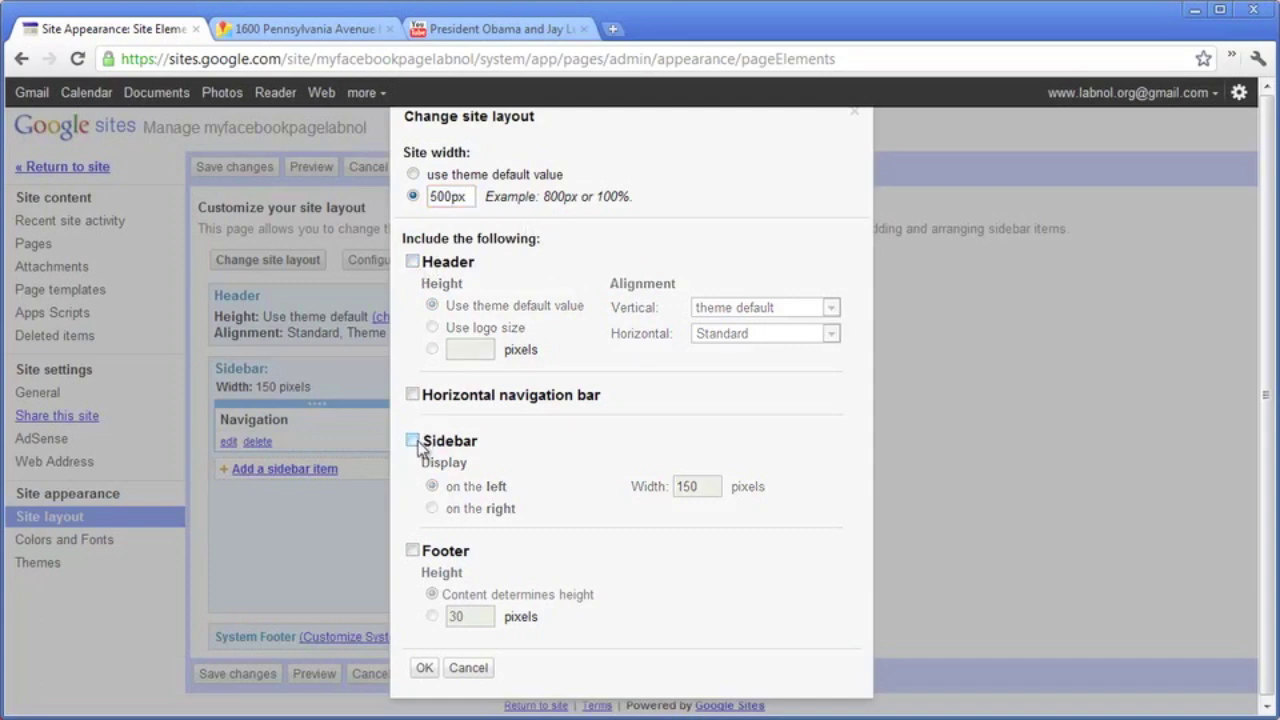
click(424, 668)
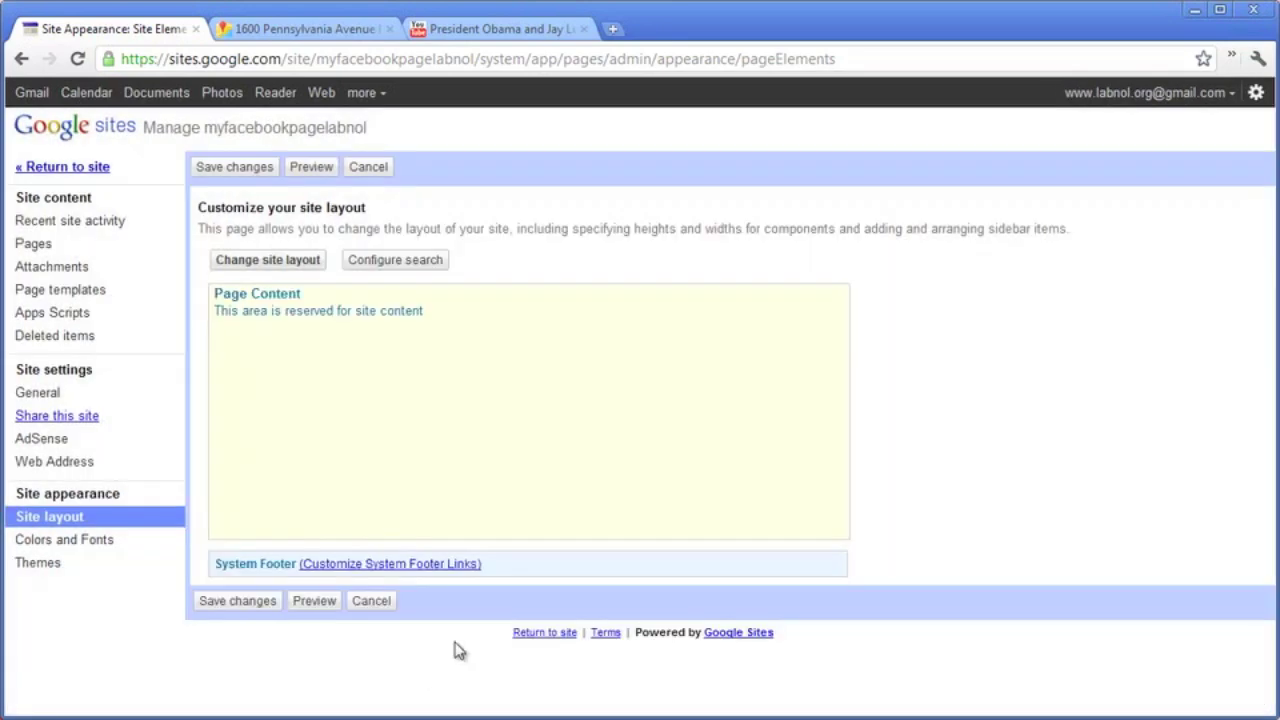
Step: Hide the system footer links, including View Site as Desktop, Recent Changes and Print Page, and save the site layout
click(430, 566)
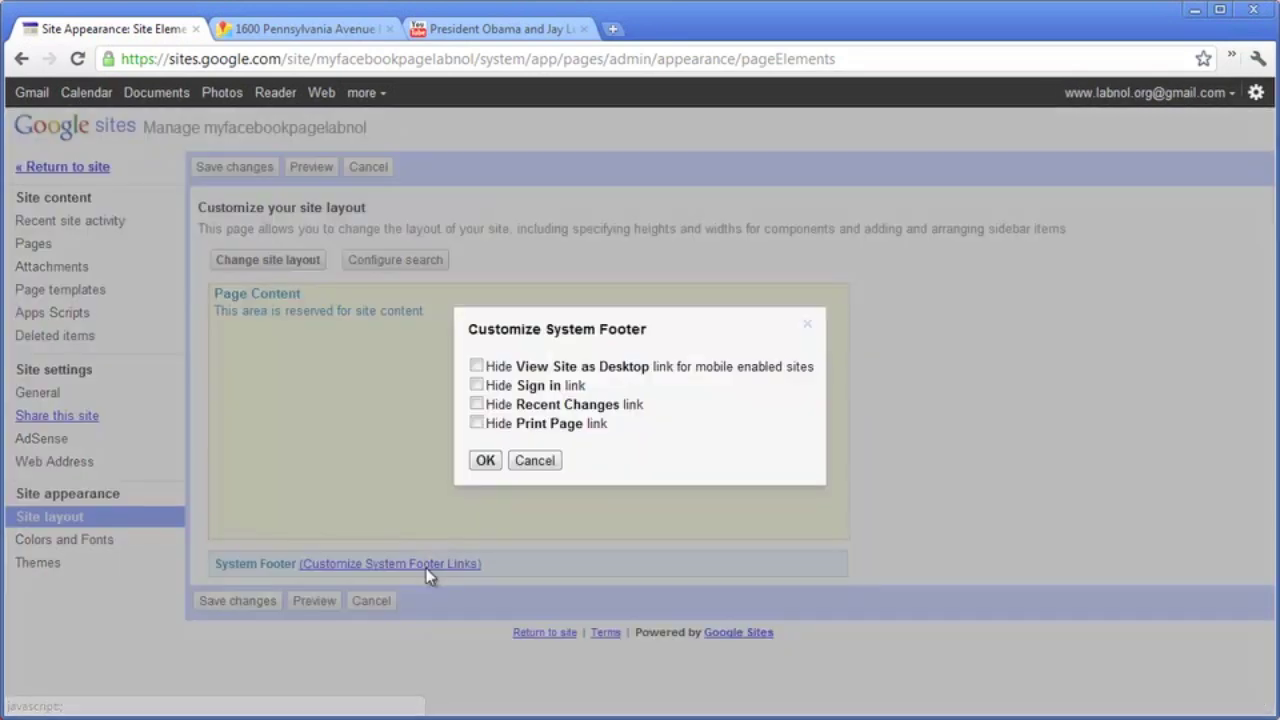
click(477, 366)
click(476, 404)
click(476, 423)
click(485, 460)
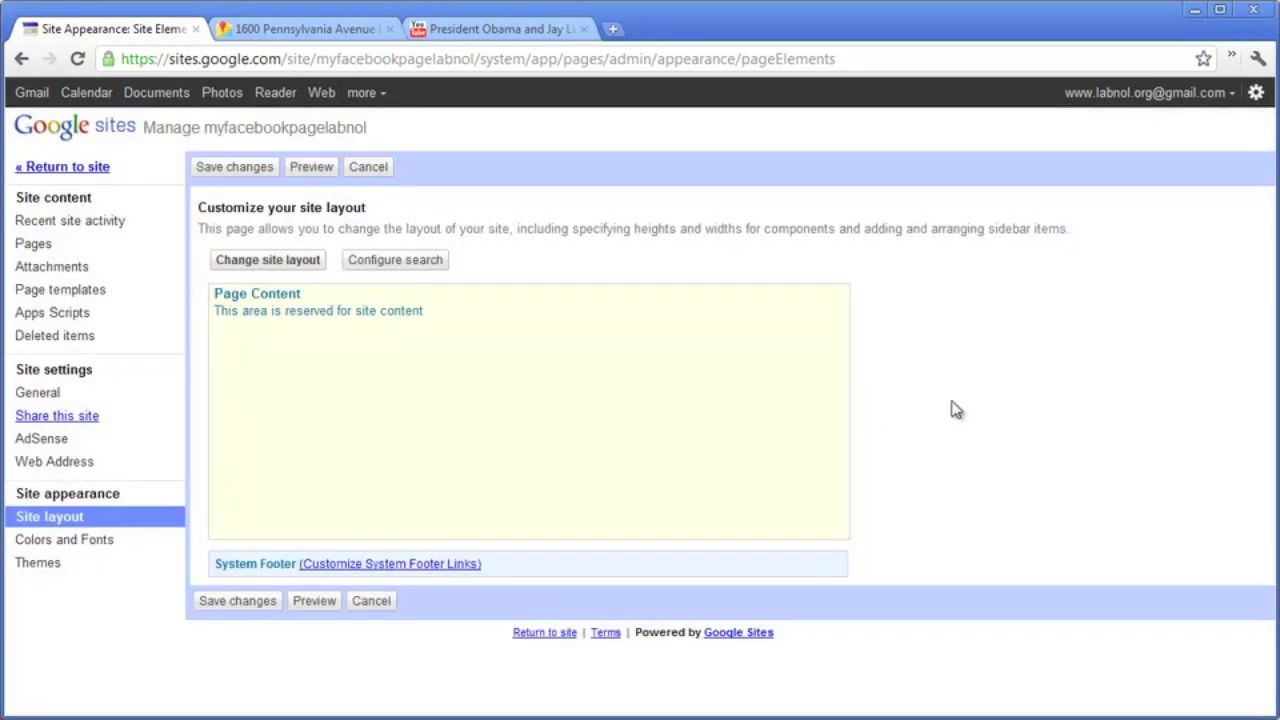
click(260, 603)
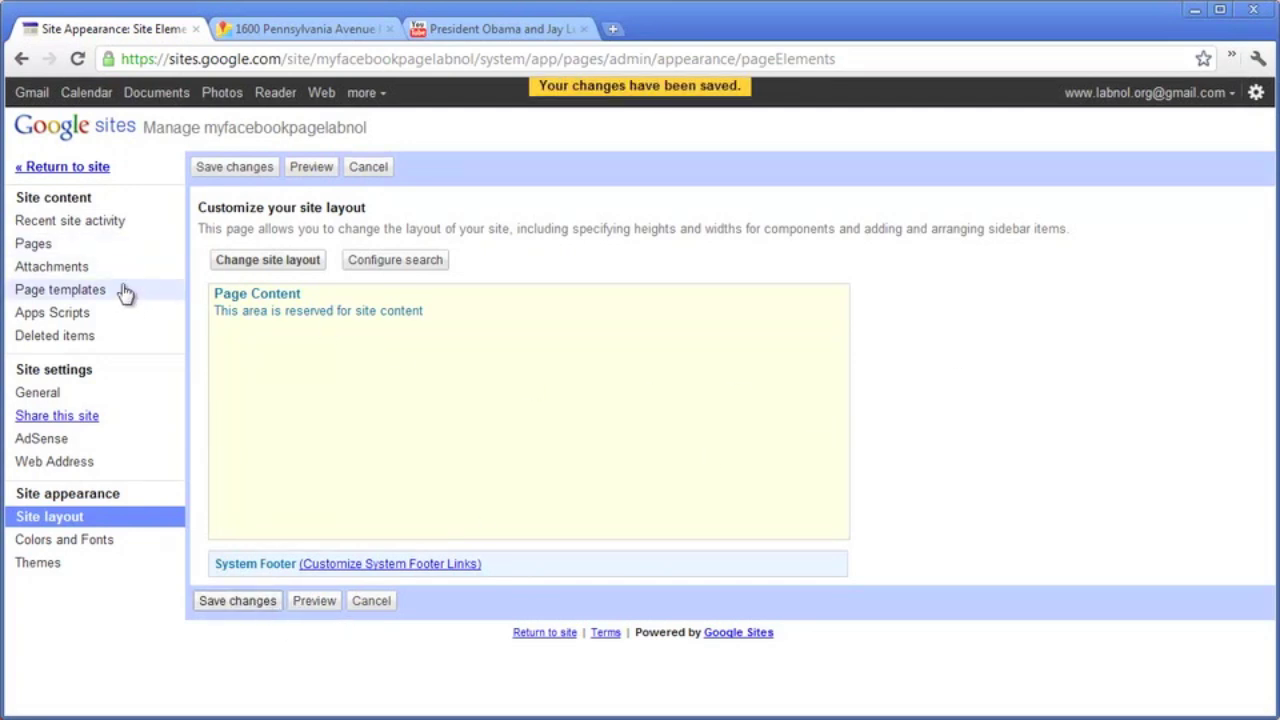
Step: Check the site's page tree, return to the site and create a top-level Web Page named About Us
click(105, 252)
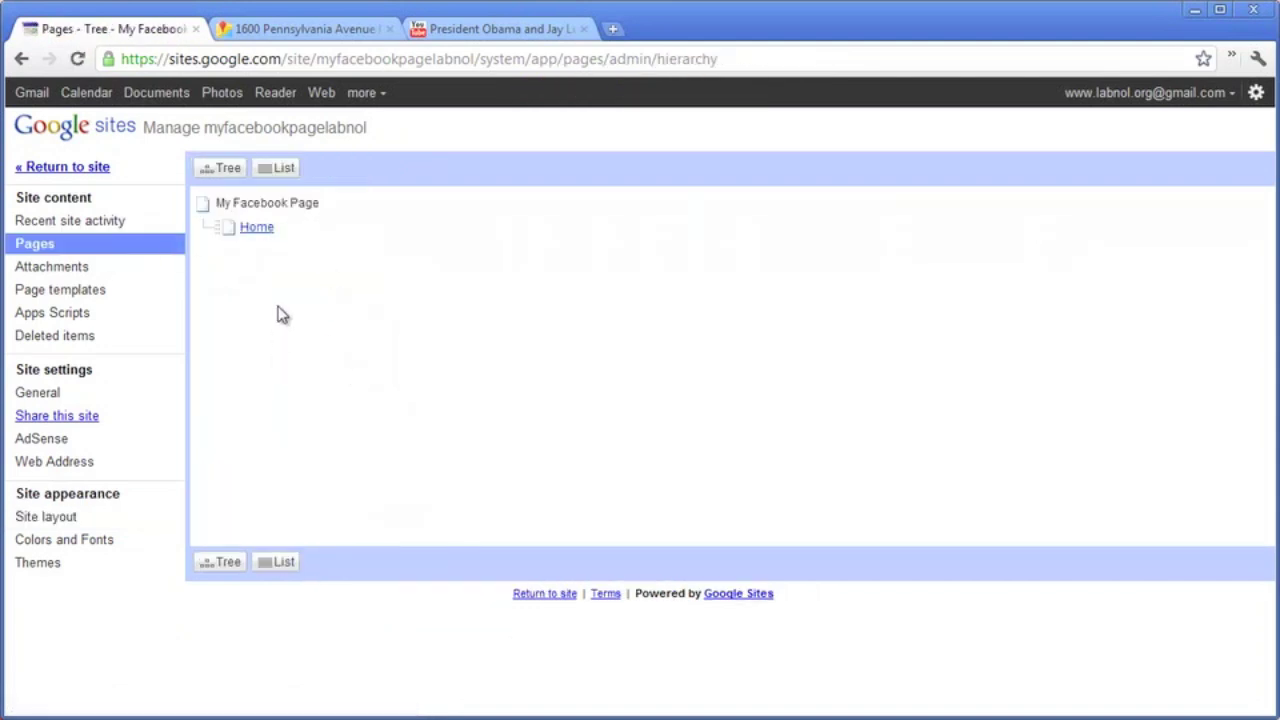
click(88, 168)
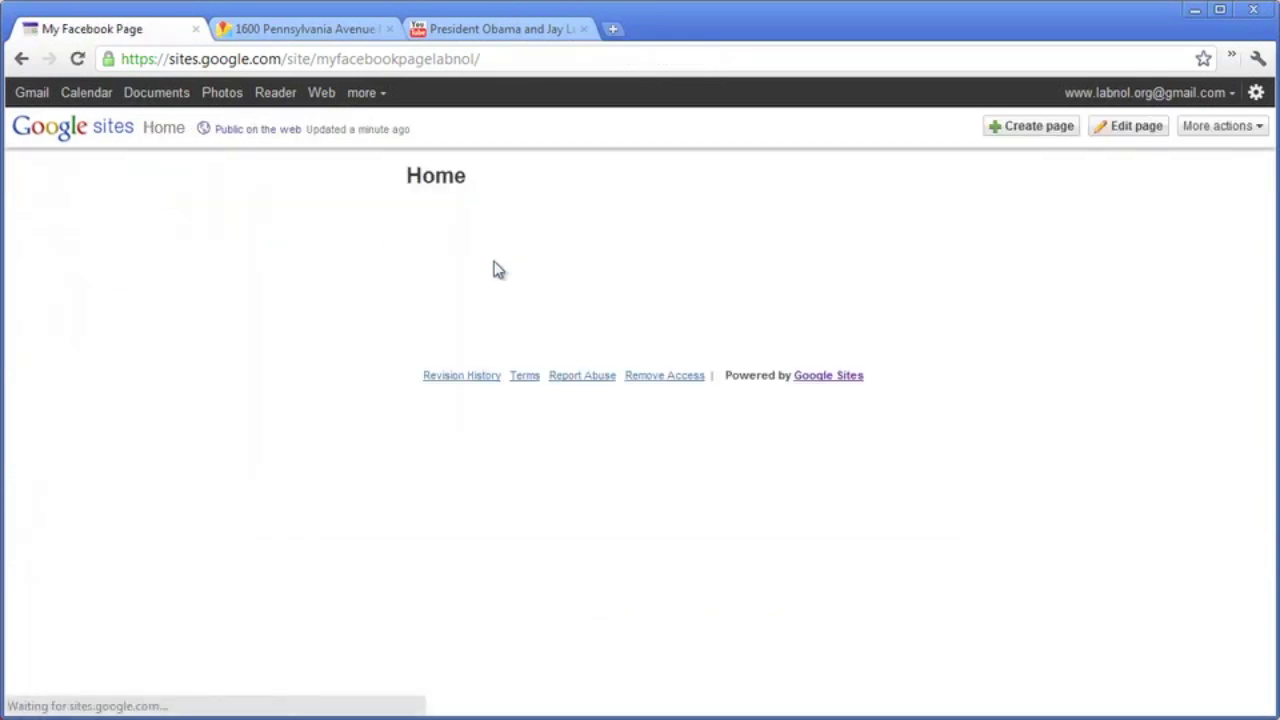
click(1022, 130)
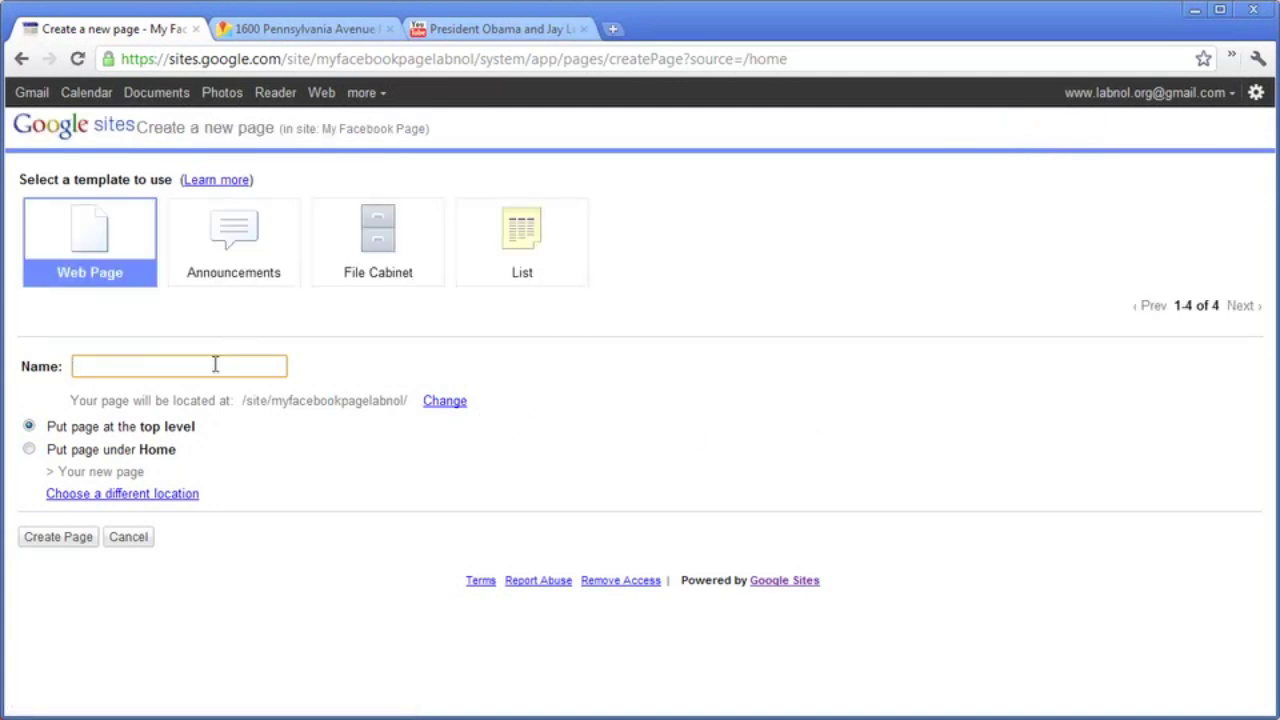
text(About Us)
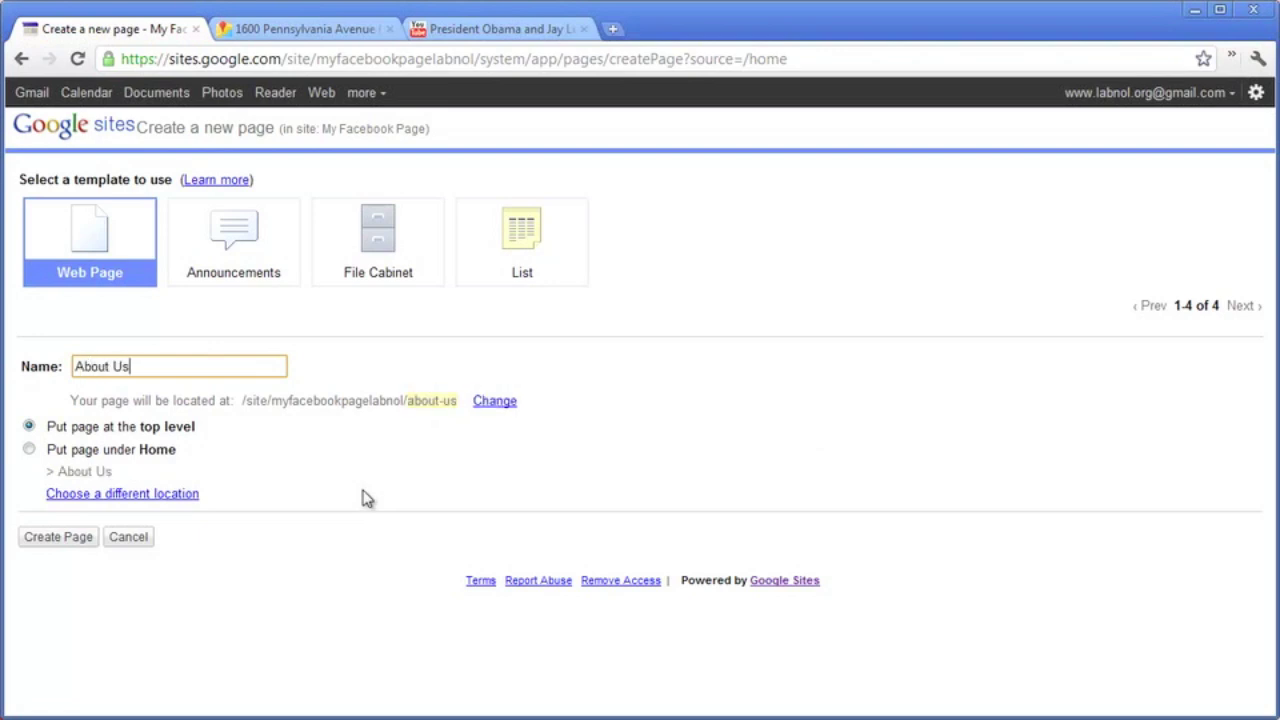
click(82, 550)
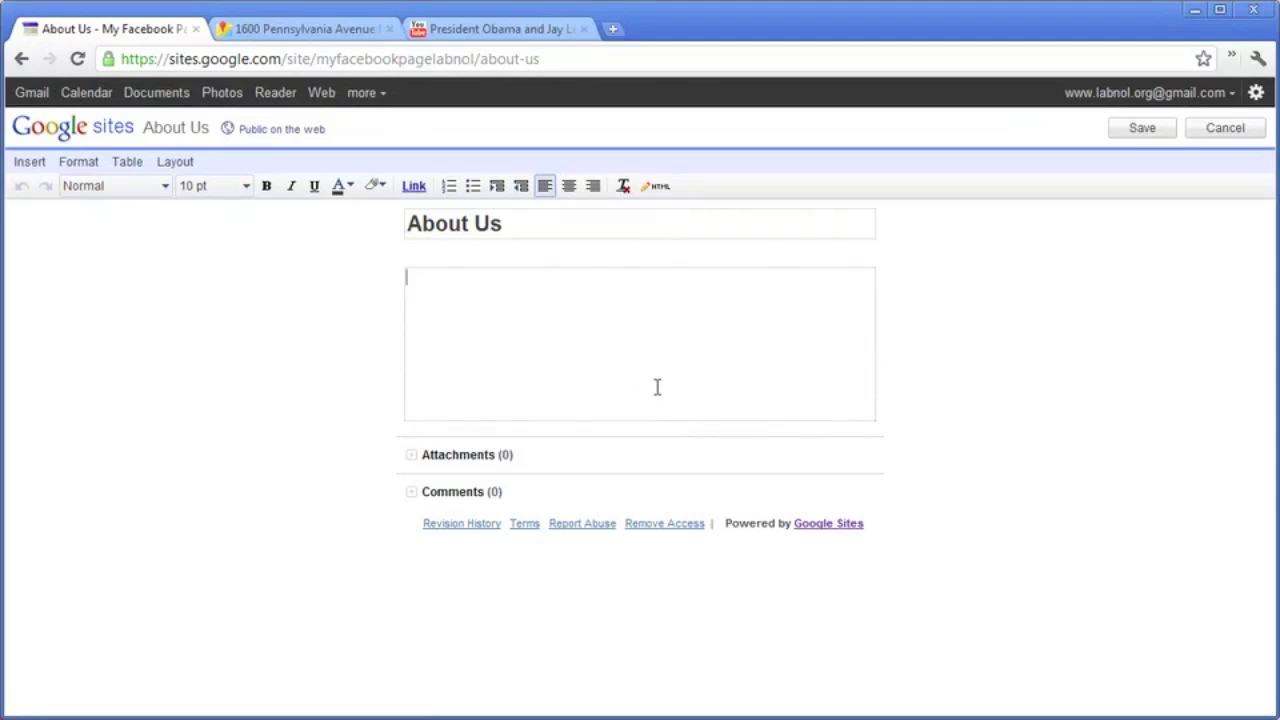
Step: Insert the image obama.jpg from the Facebook folder on drive C with the alt text Obama, and align it right
click(29, 168)
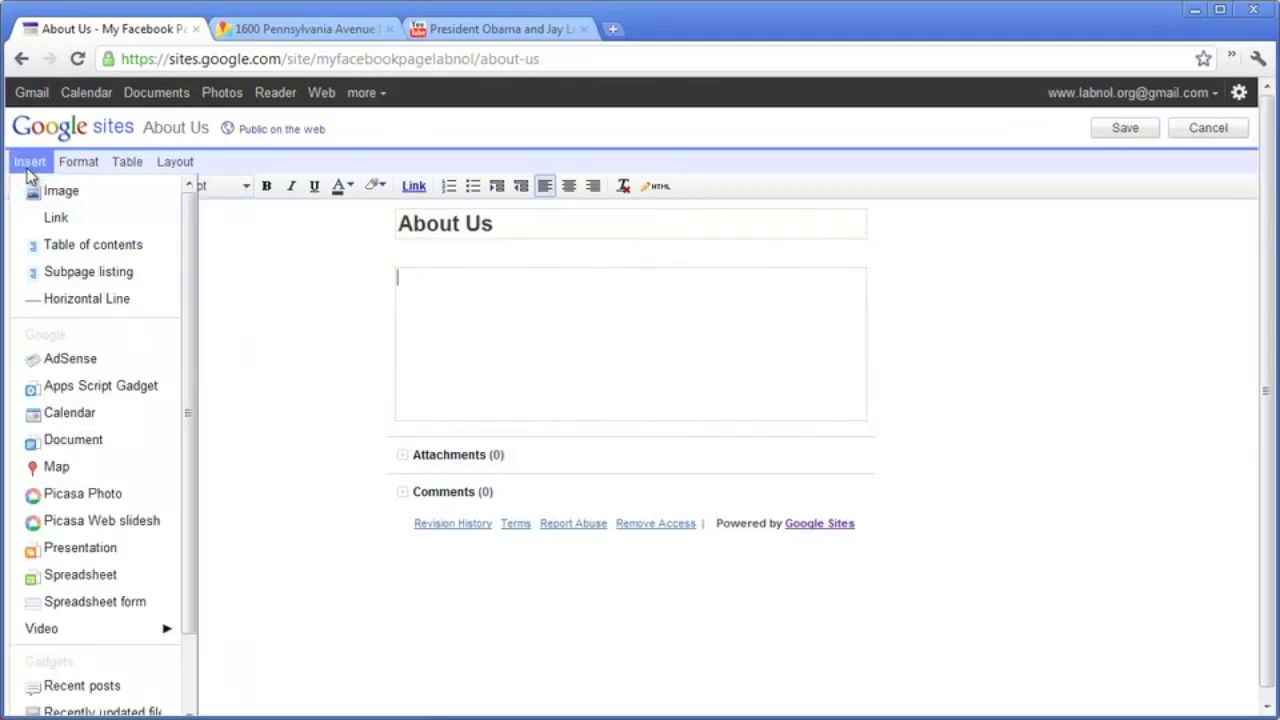
click(108, 202)
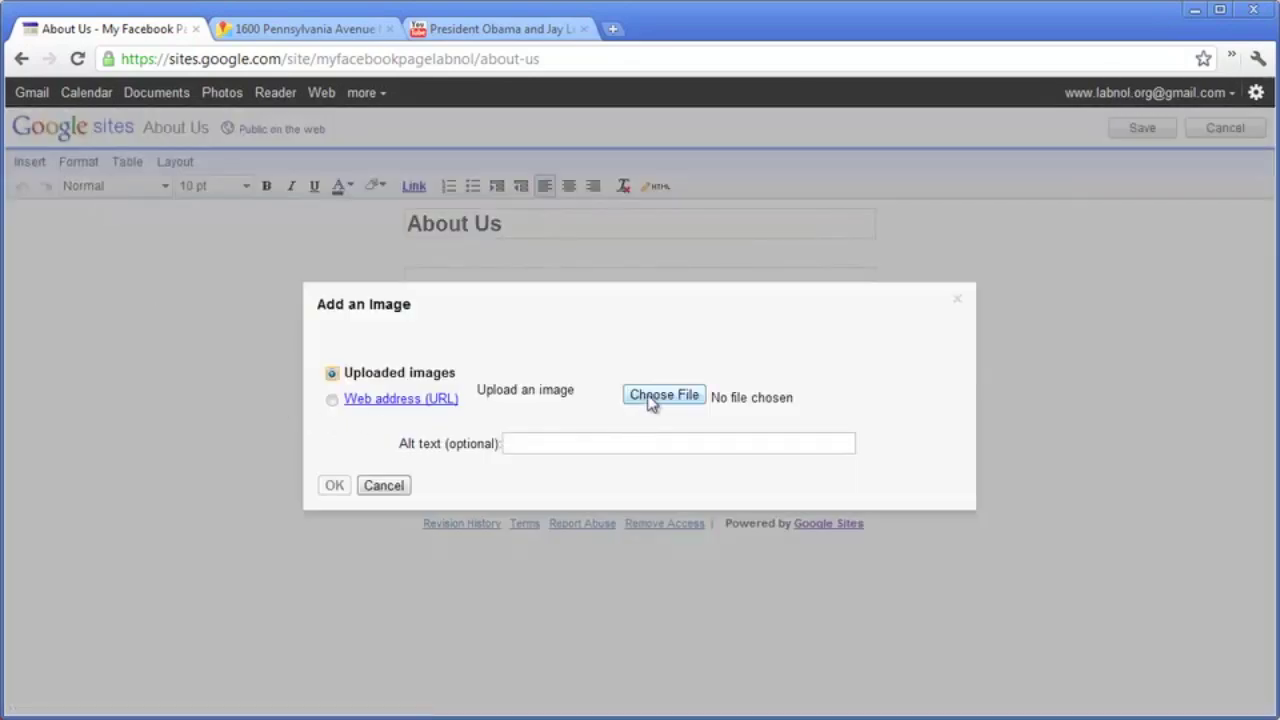
click(660, 395)
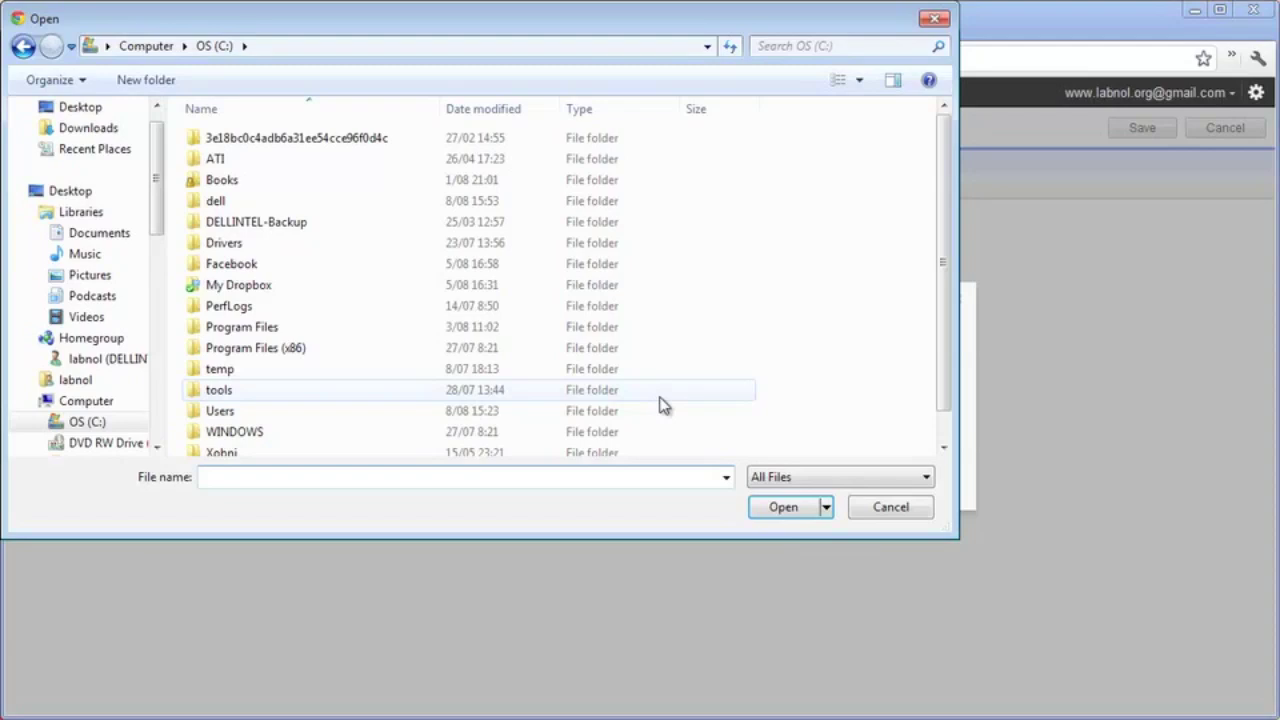
double_click(358, 266)
double_click(360, 195)
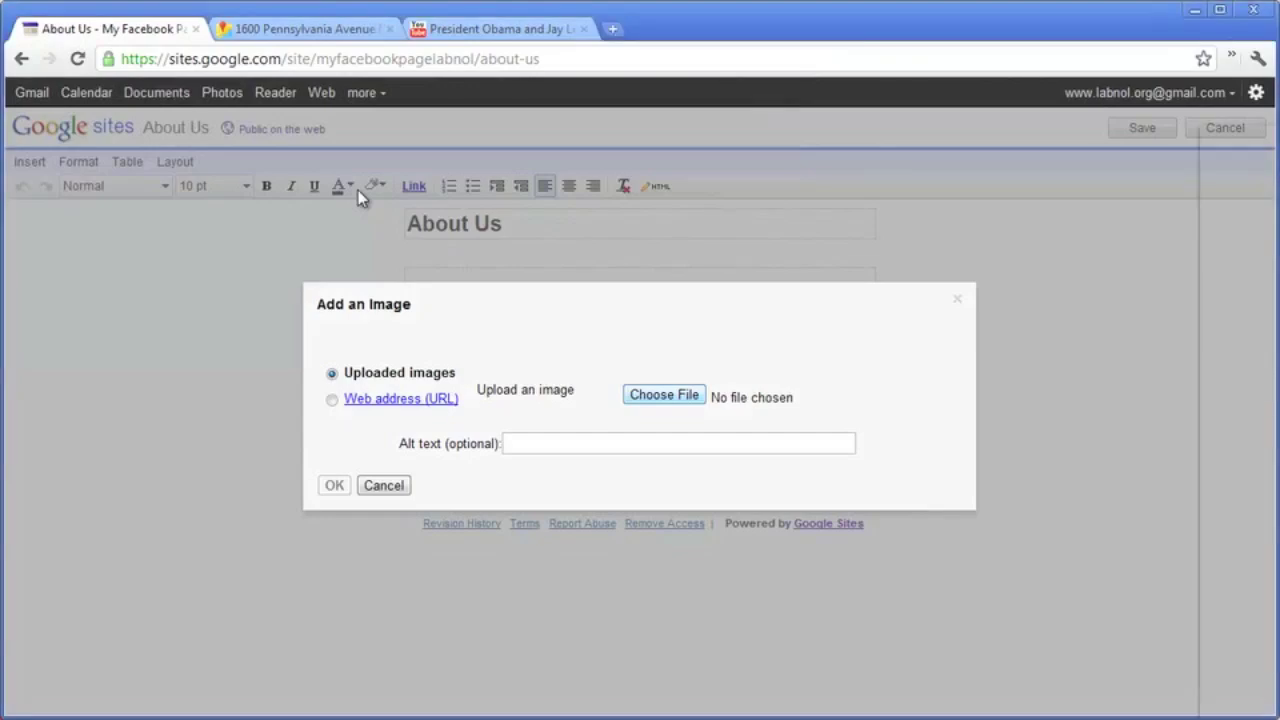
click(595, 565)
text(Obama)
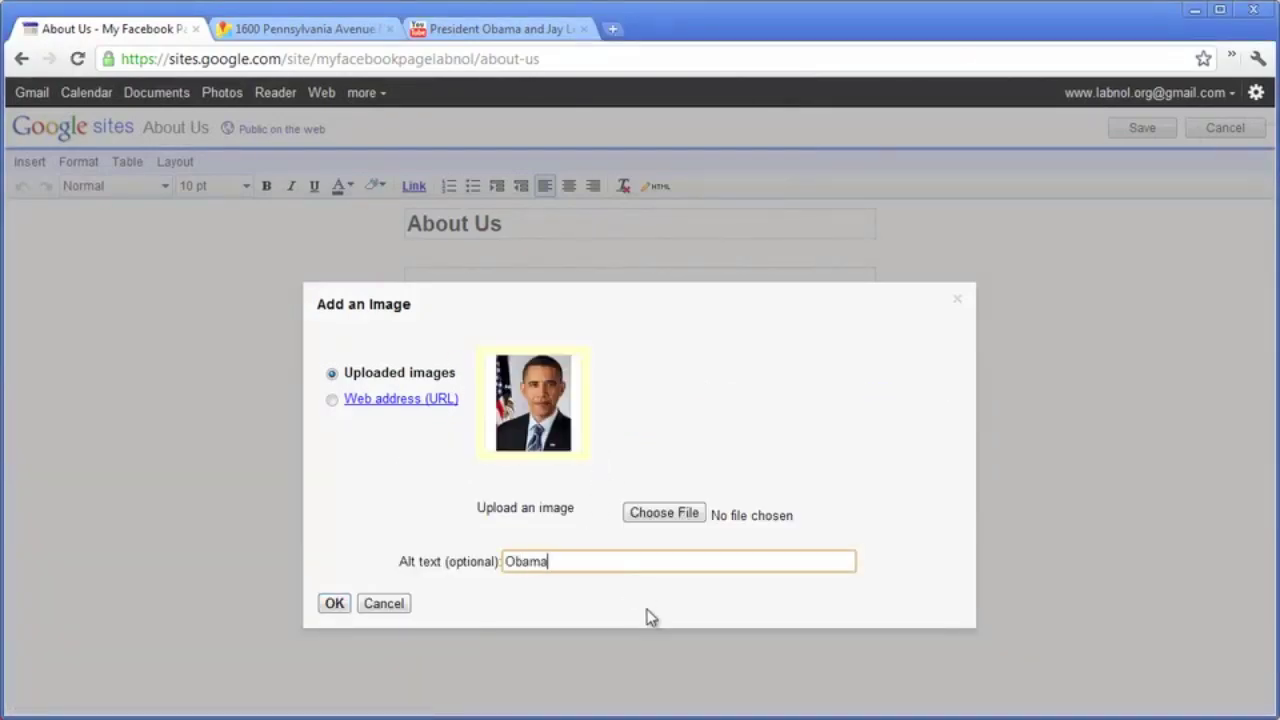
click(334, 603)
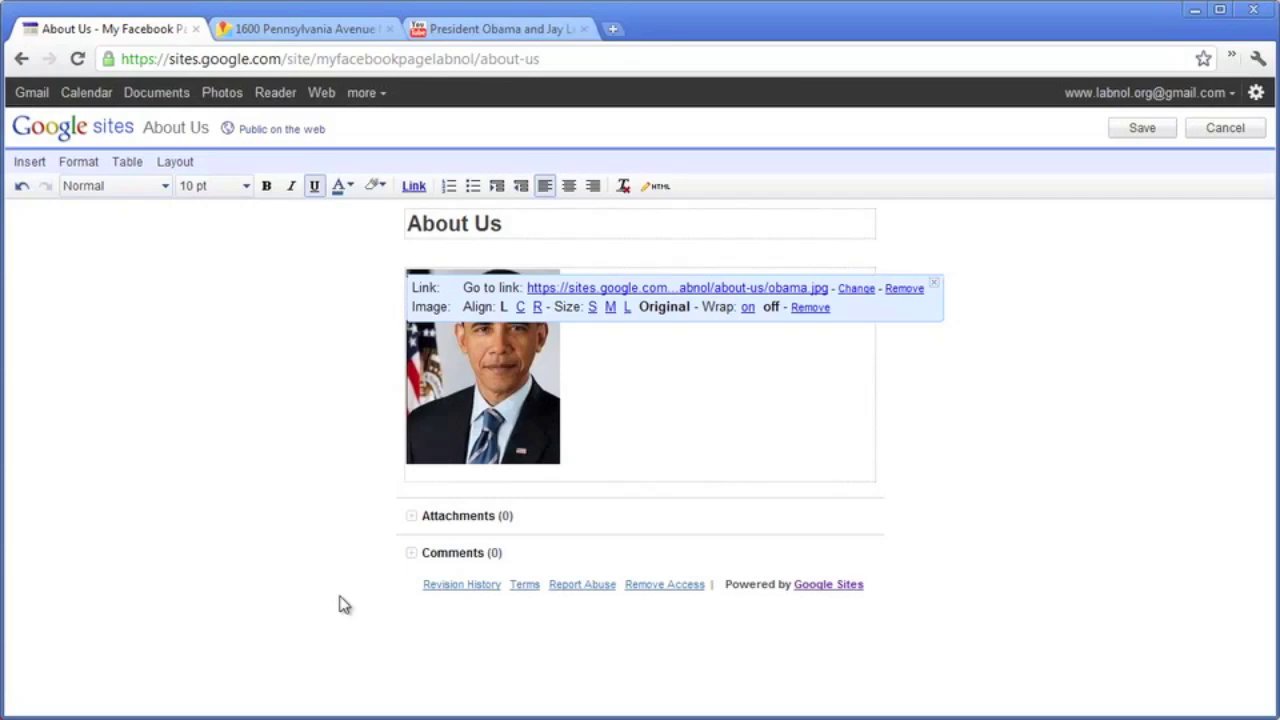
click(541, 308)
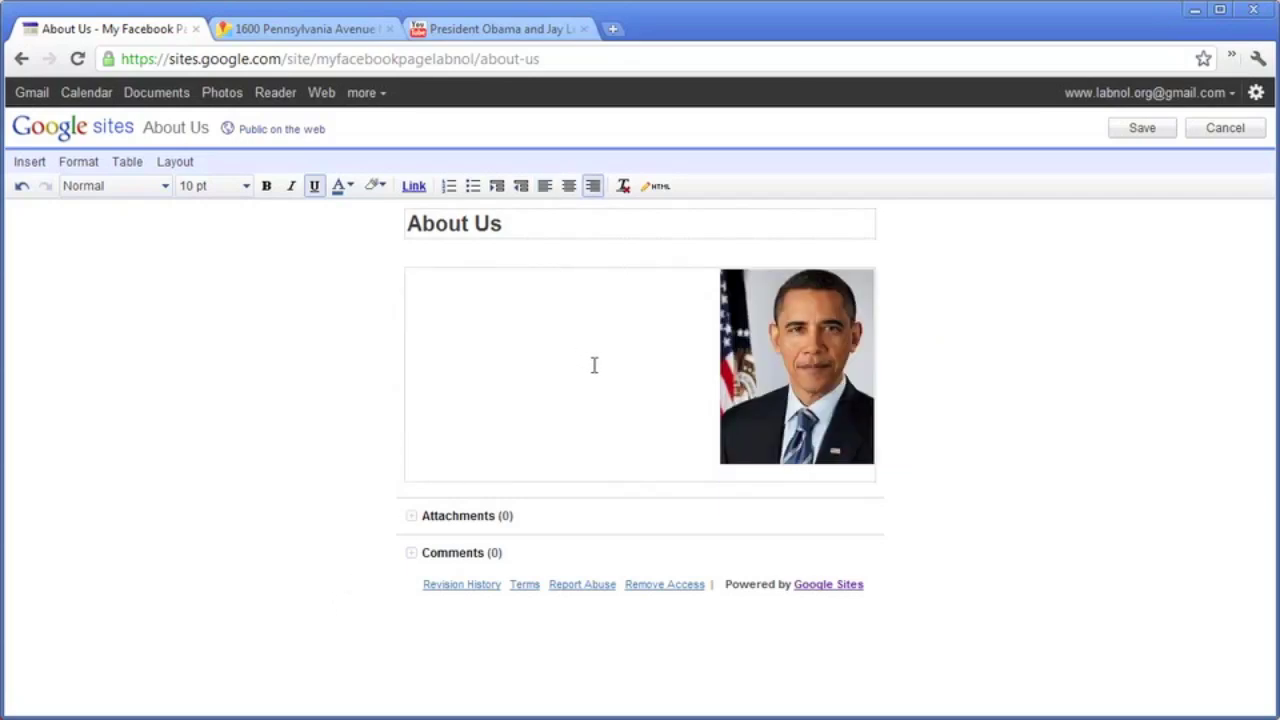
Step: Cut the whole text from obama.txt in Notepad and paste it into the About Us page beside the image
key(alt+Tab)
drag(849, 470, 258, 170)
right_click(365, 231)
click(365, 271)
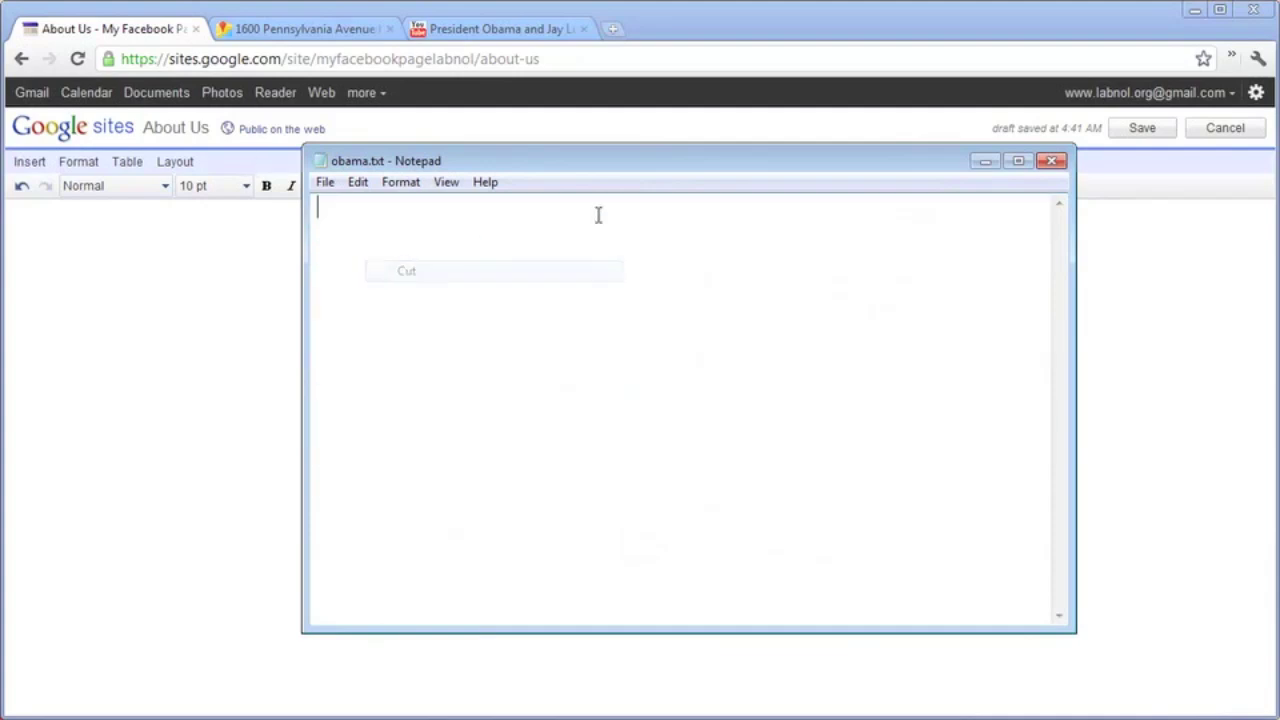
key(alt+Tab)
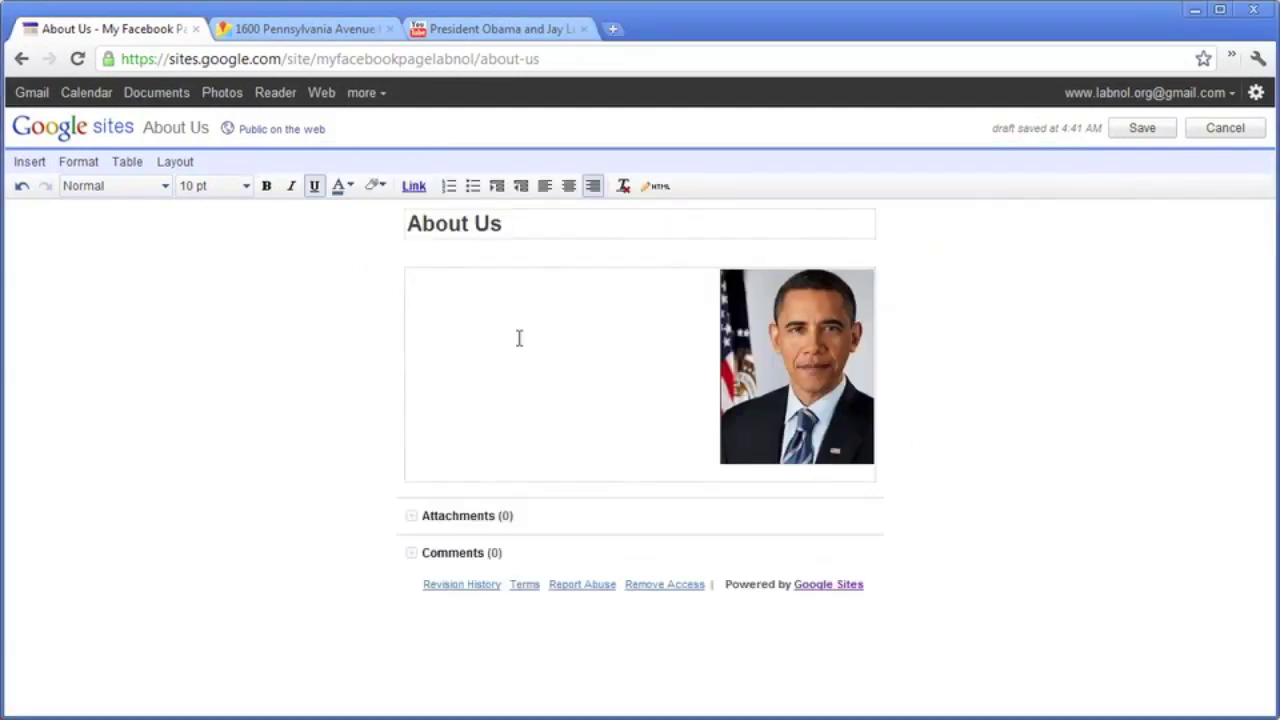
key(ctrl+v)
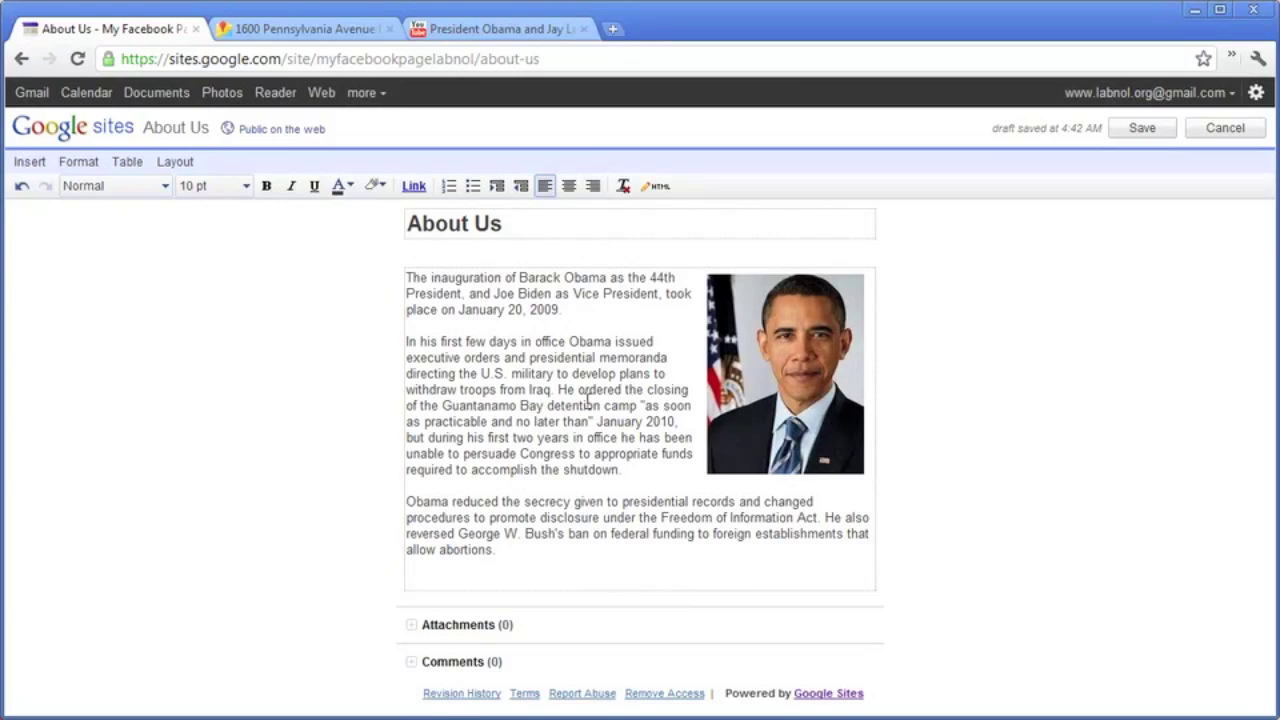
Step: Add the heading line "Barack Obama" above the pasted text, followed by an empty line
key(Return)
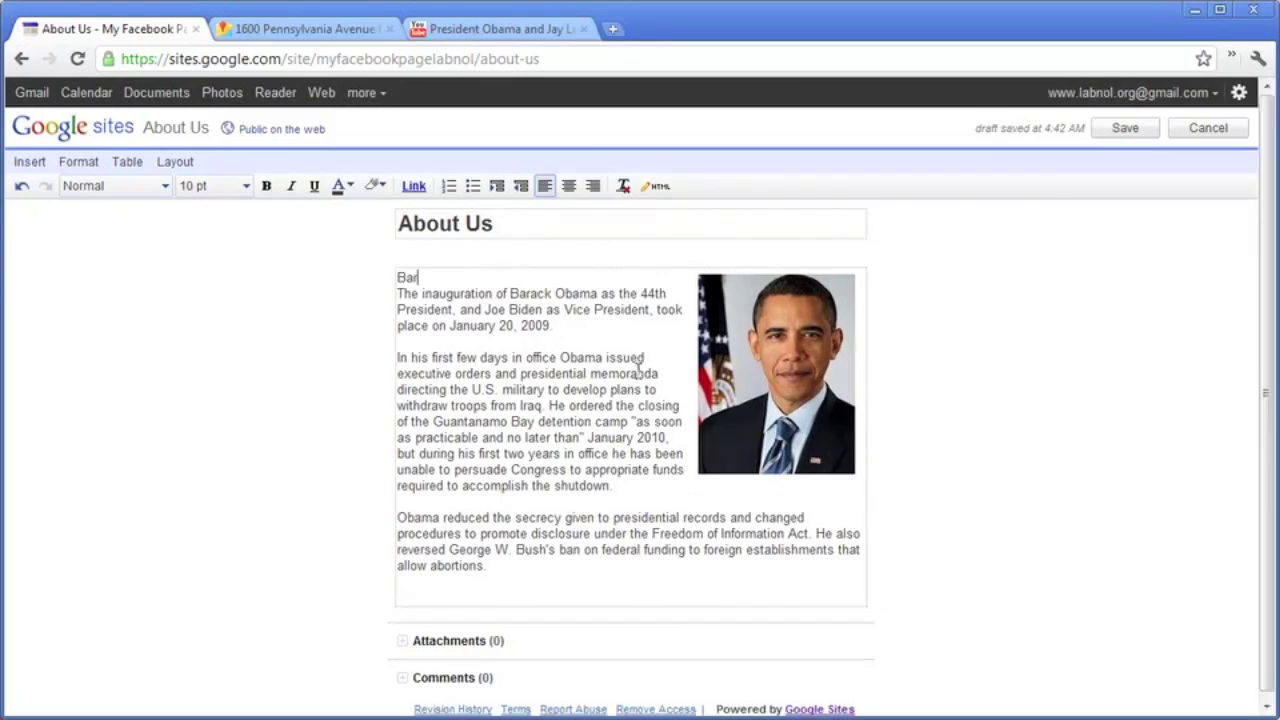
text(Barack Obama)
key(Return)
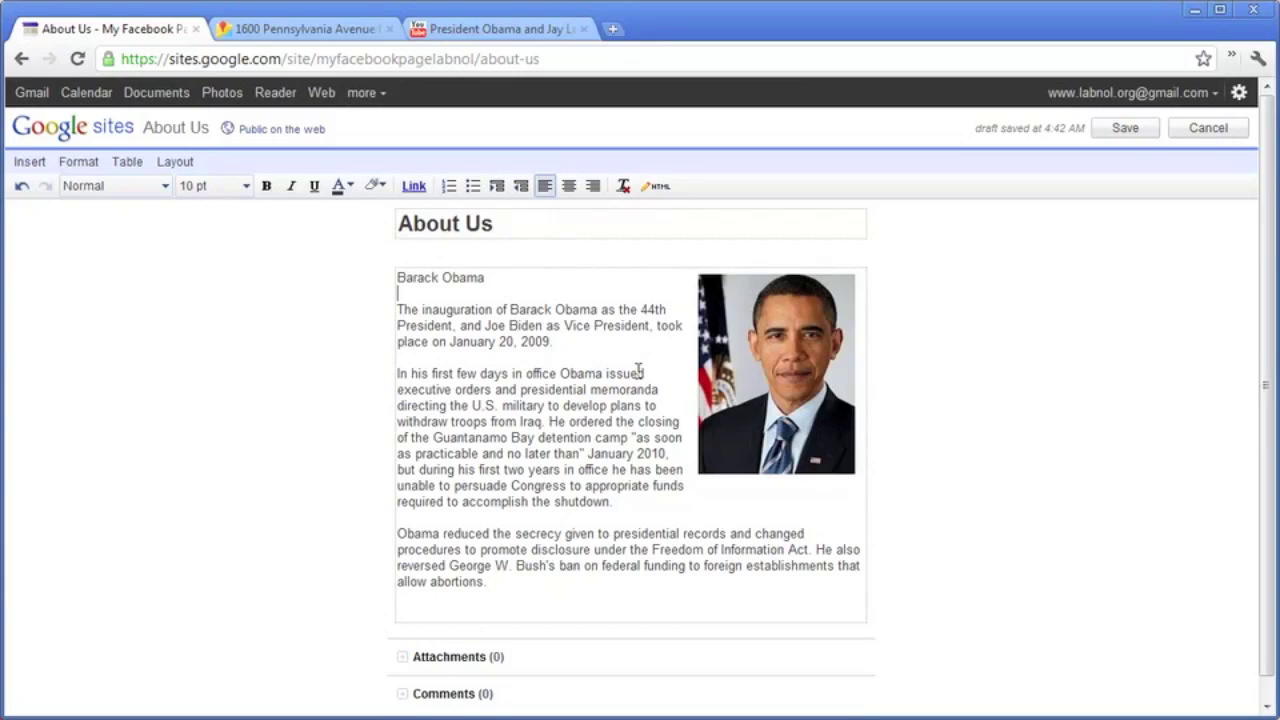
Step: Format the Barack Obama heading in Georgia at 24 pt and save the page
key(shift+Down)
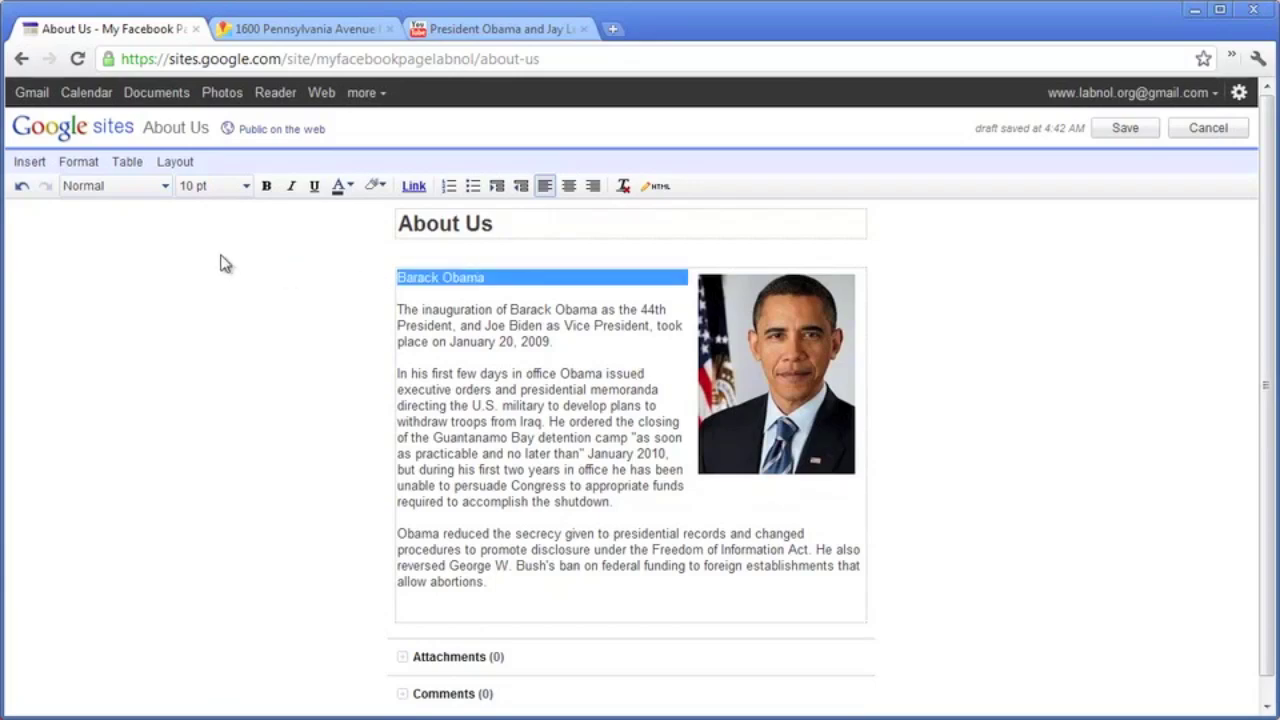
click(140, 188)
click(187, 286)
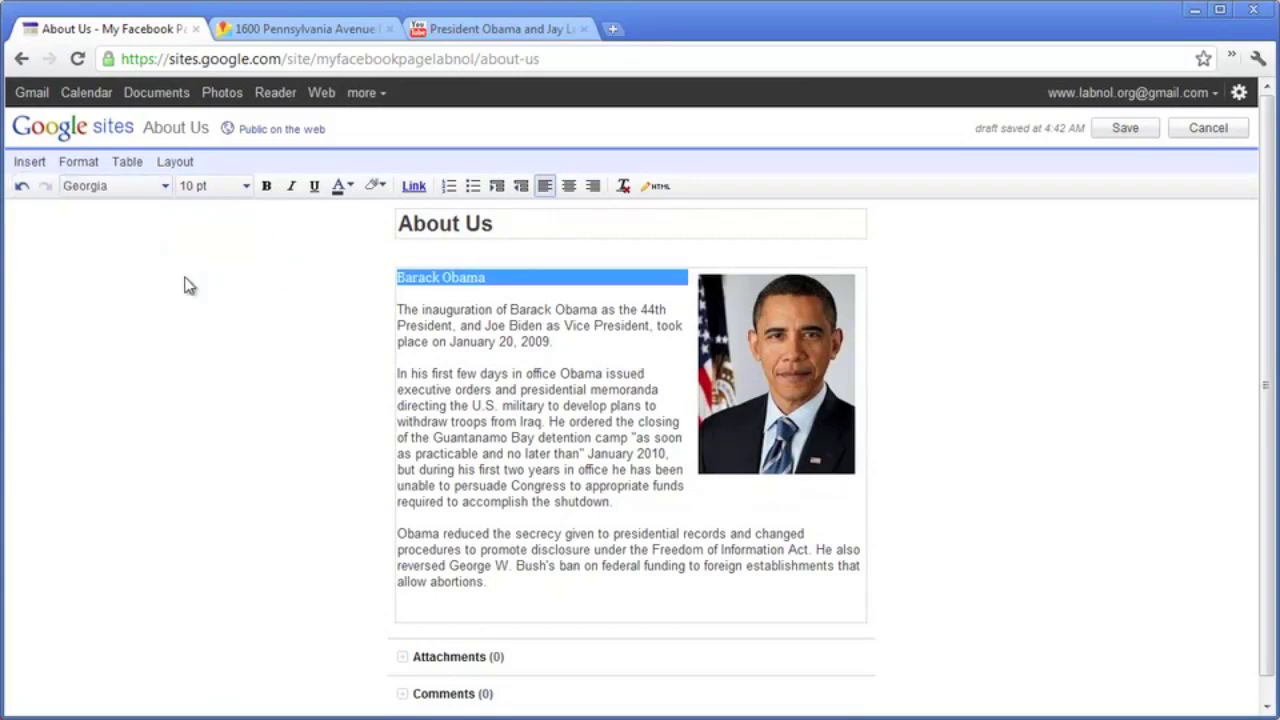
click(234, 188)
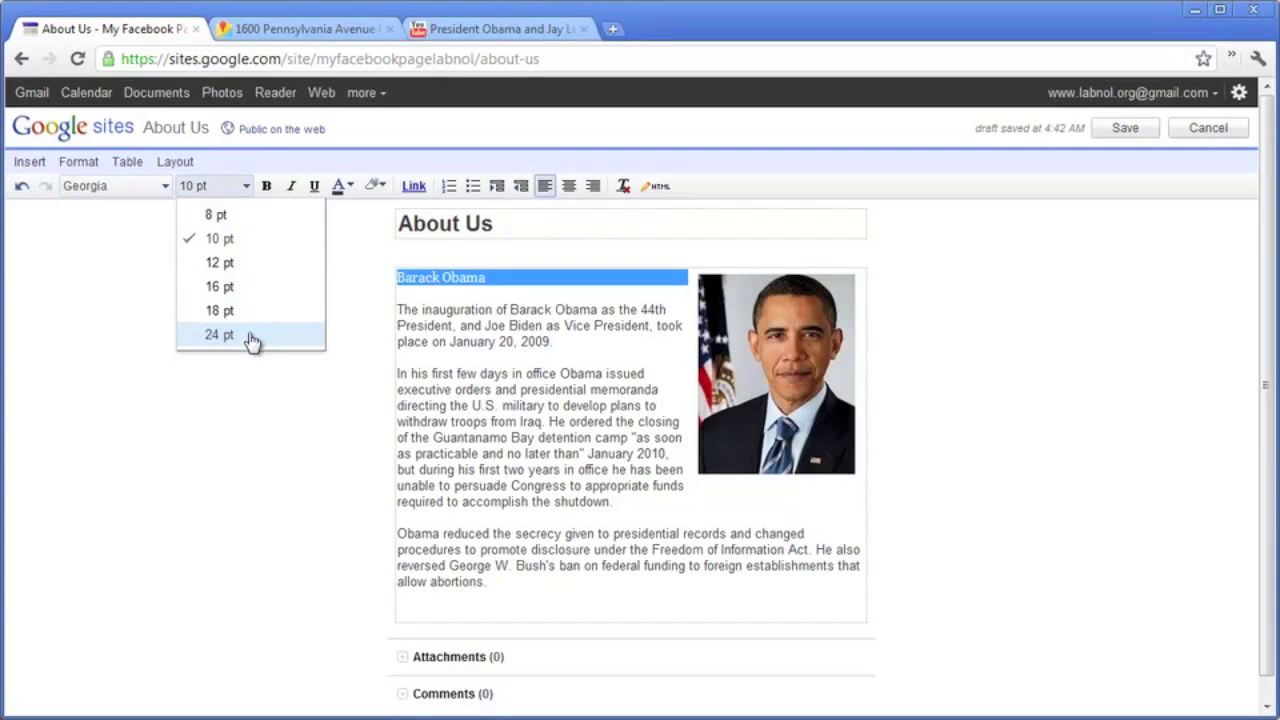
click(251, 336)
click(558, 383)
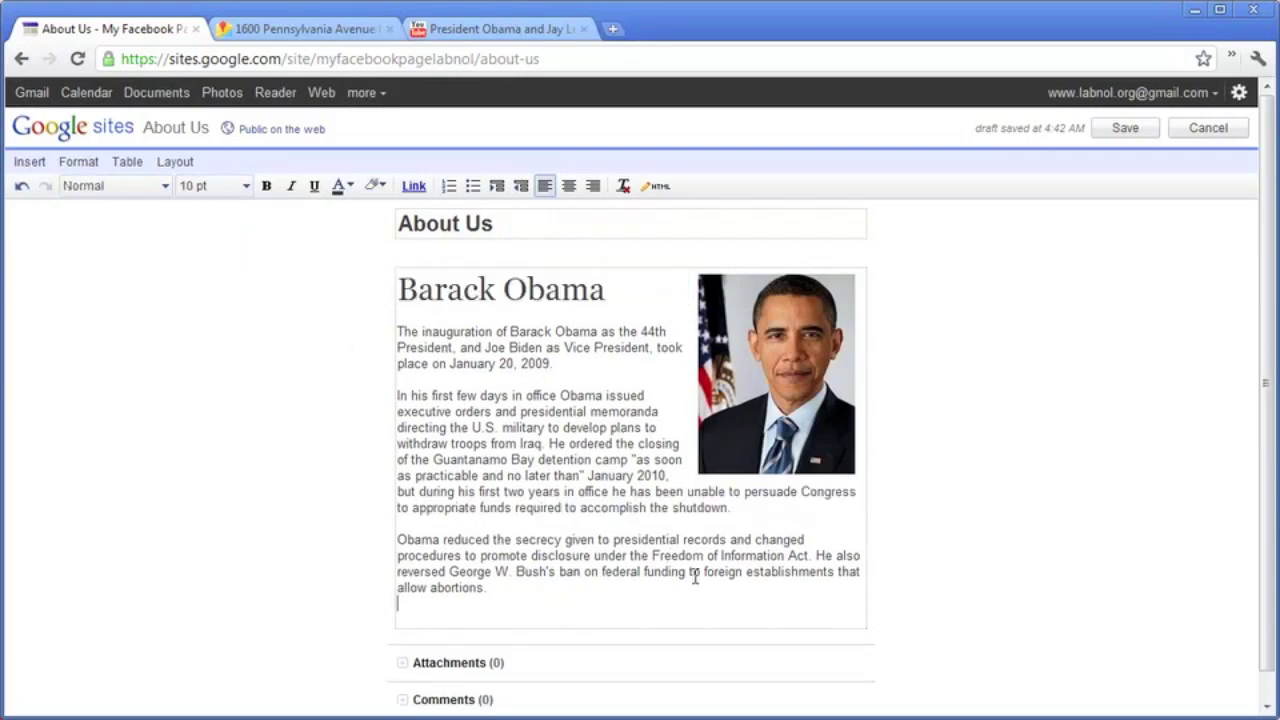
click(1130, 128)
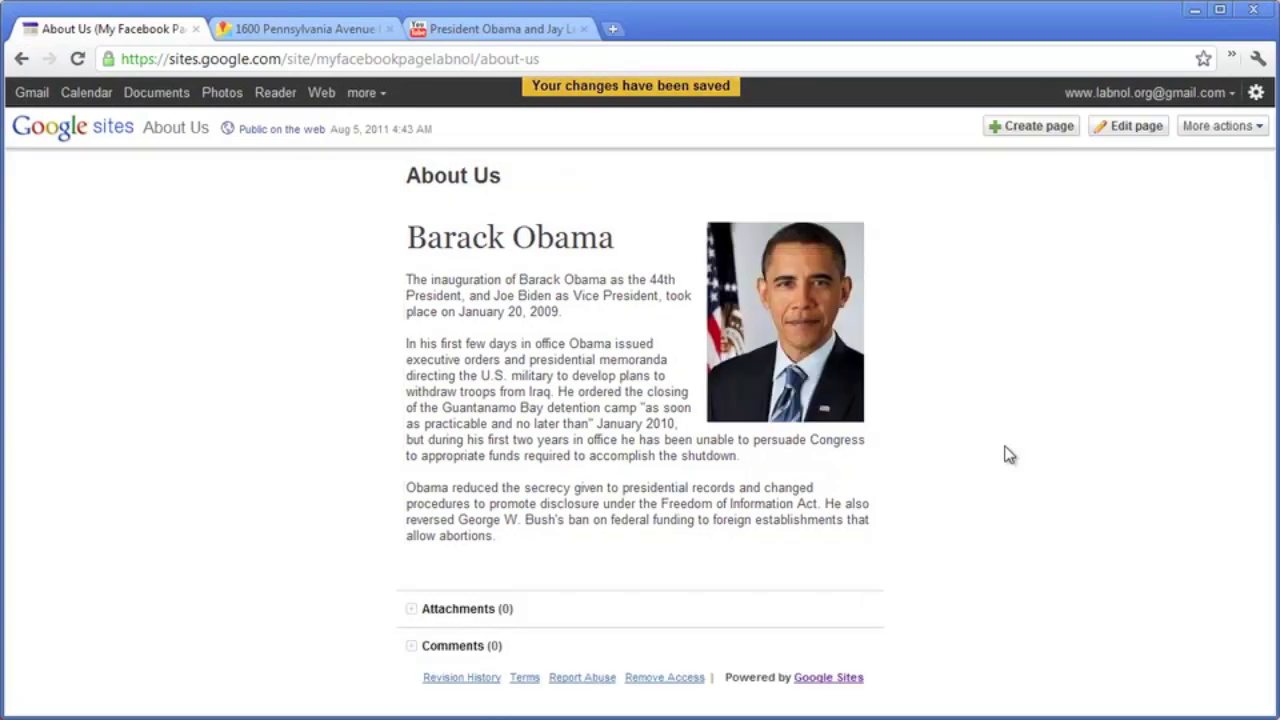
Step: In the About Us page settings, turn off the page title, sub-page links, attachments and comments, and save
click(1215, 126)
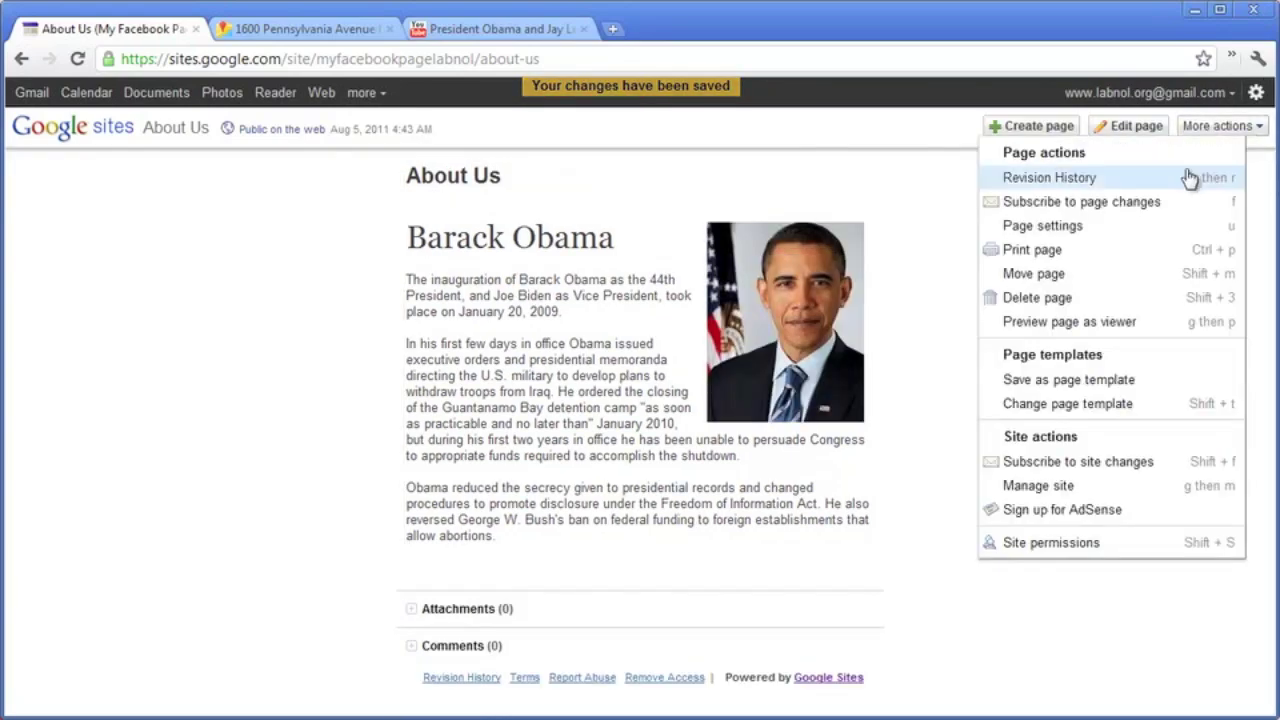
click(1132, 238)
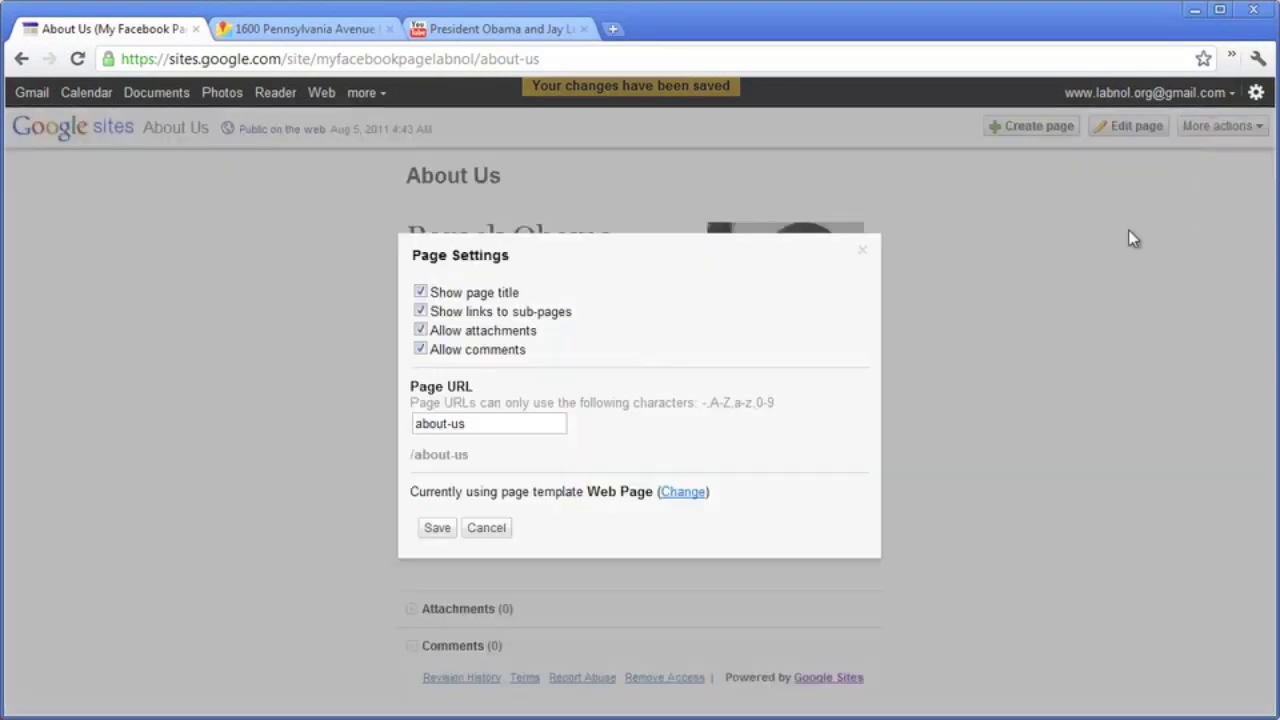
click(420, 293)
click(420, 331)
click(420, 349)
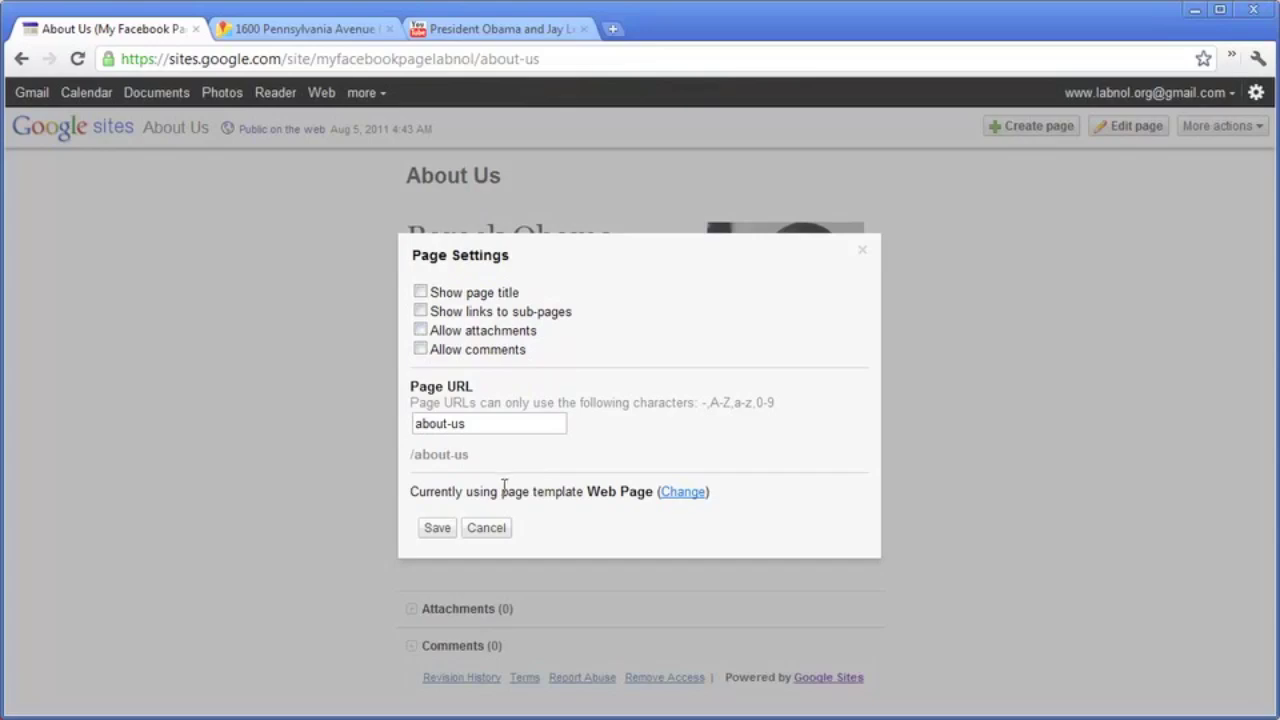
click(440, 530)
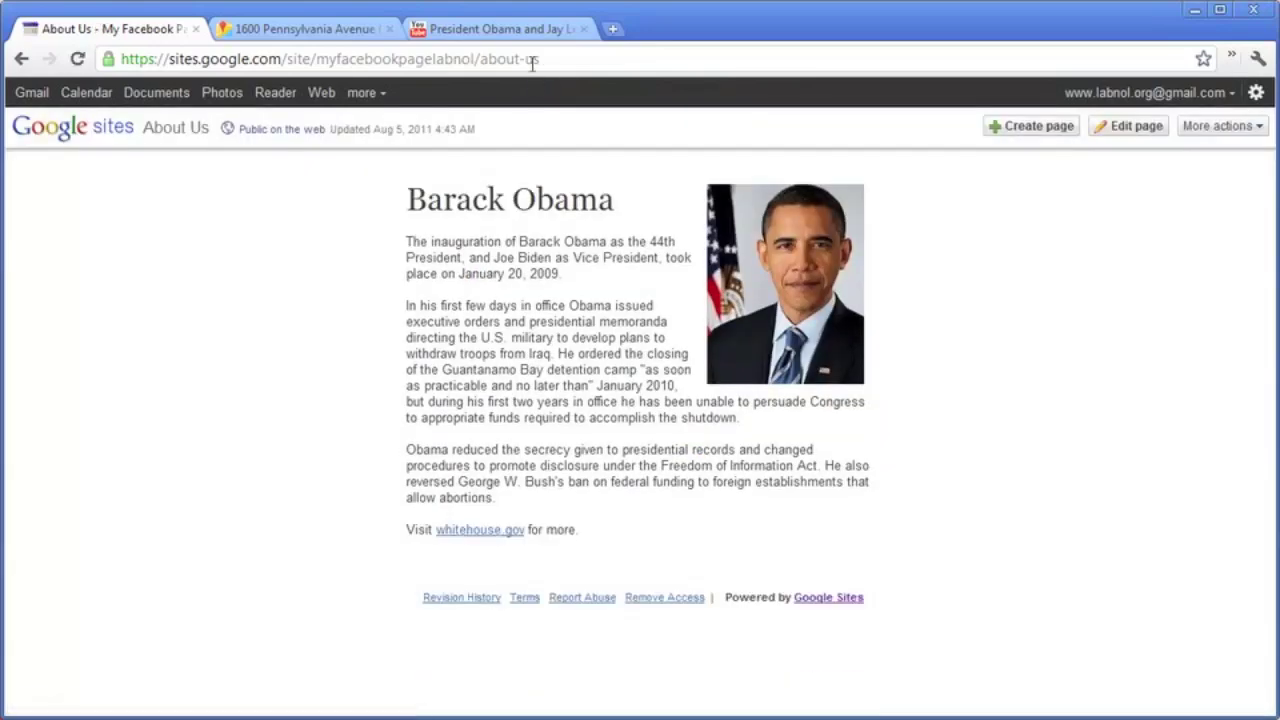
click(533, 60)
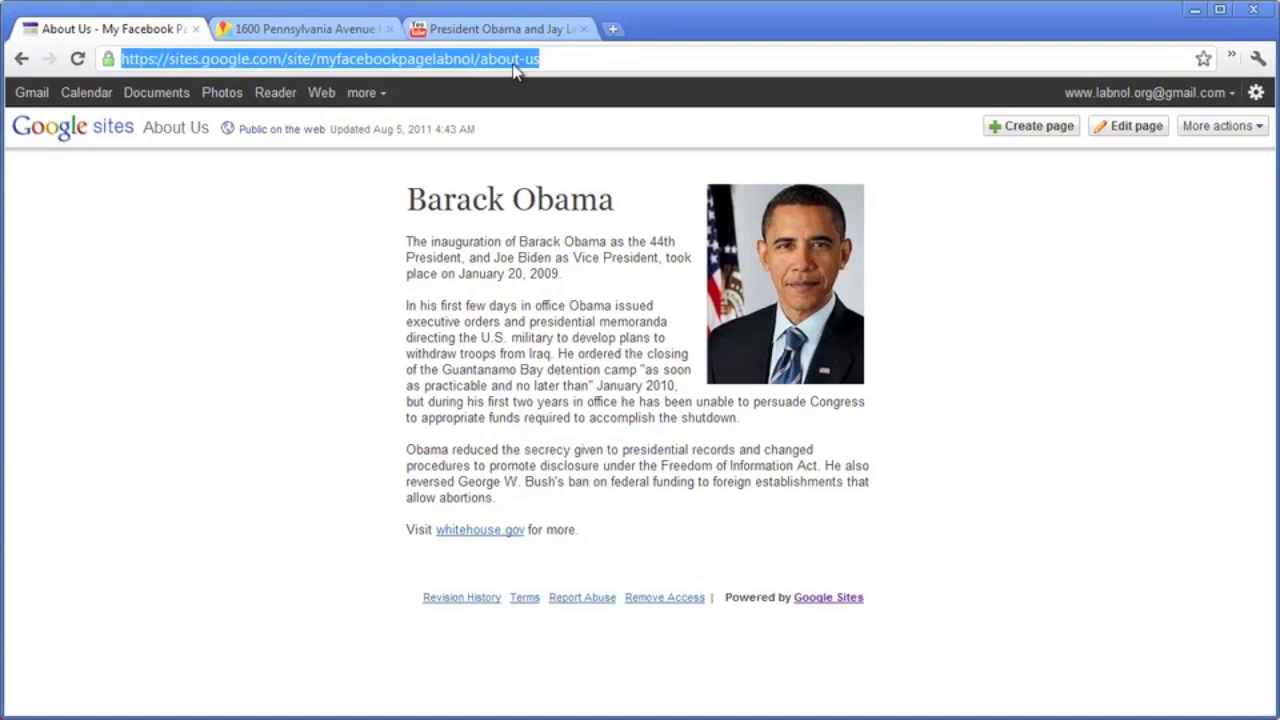
right_click(515, 68)
click(557, 130)
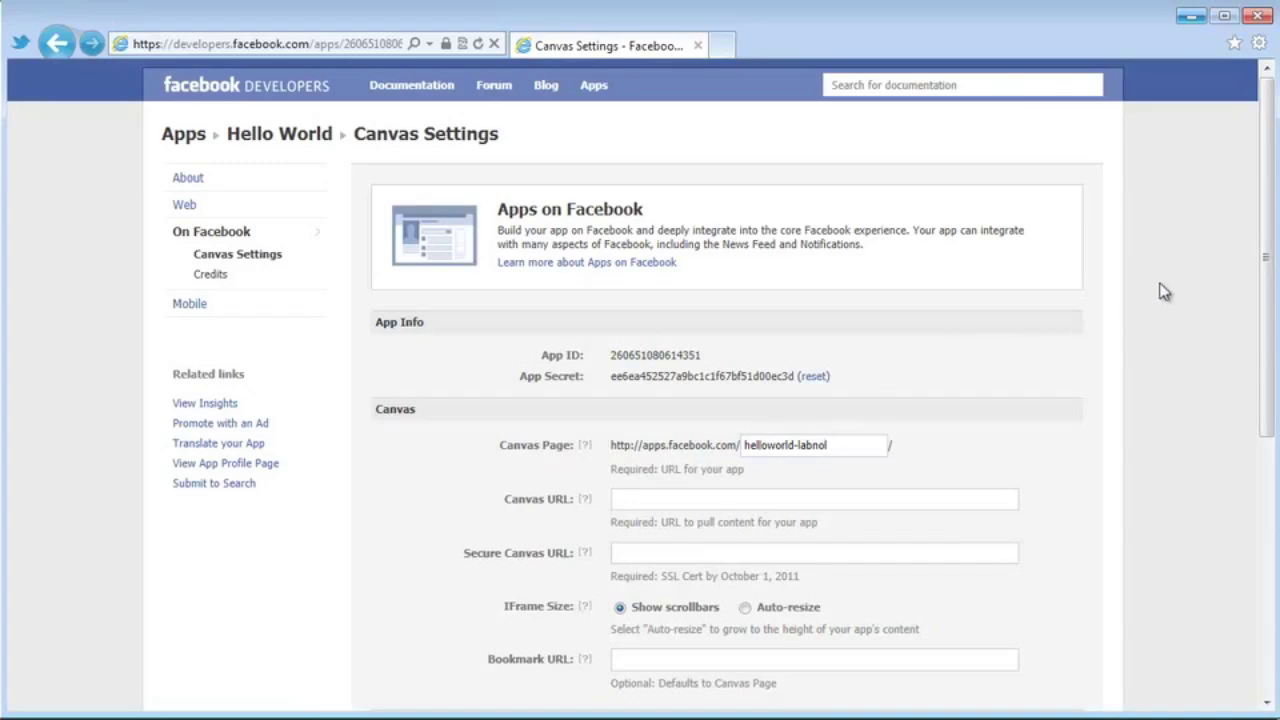
drag(1262, 242, 1260, 366)
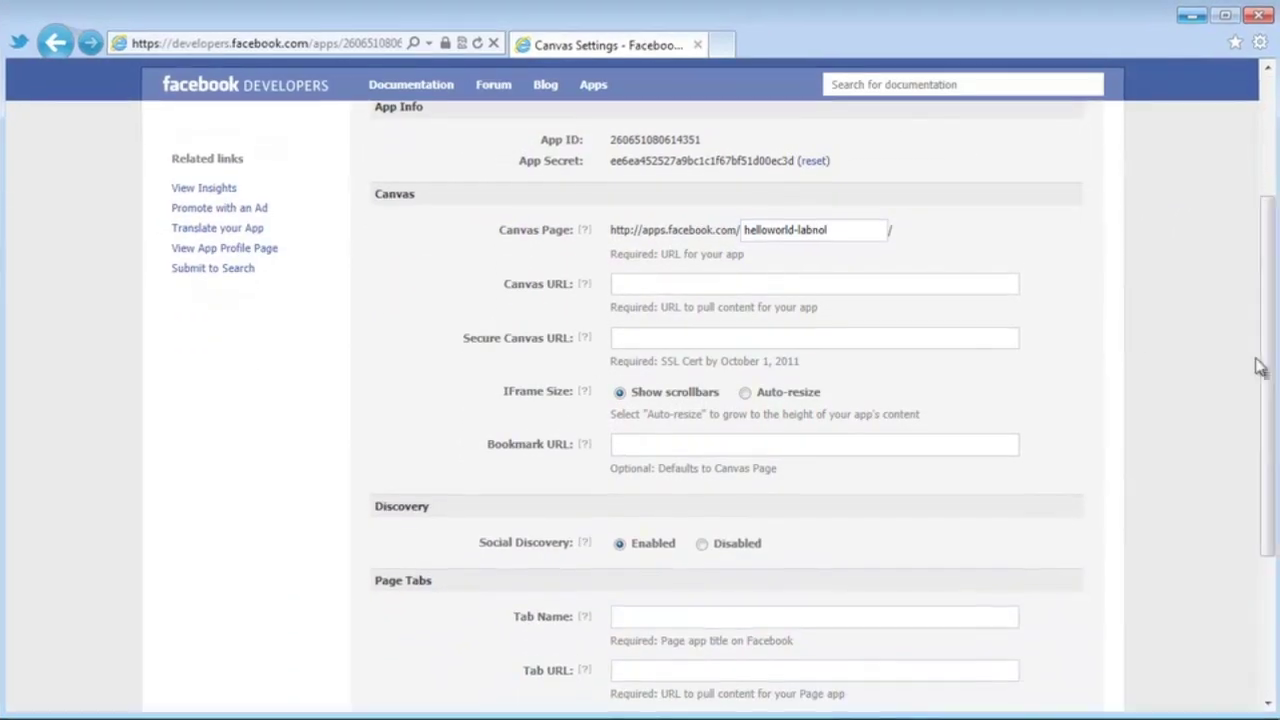
click(814, 280)
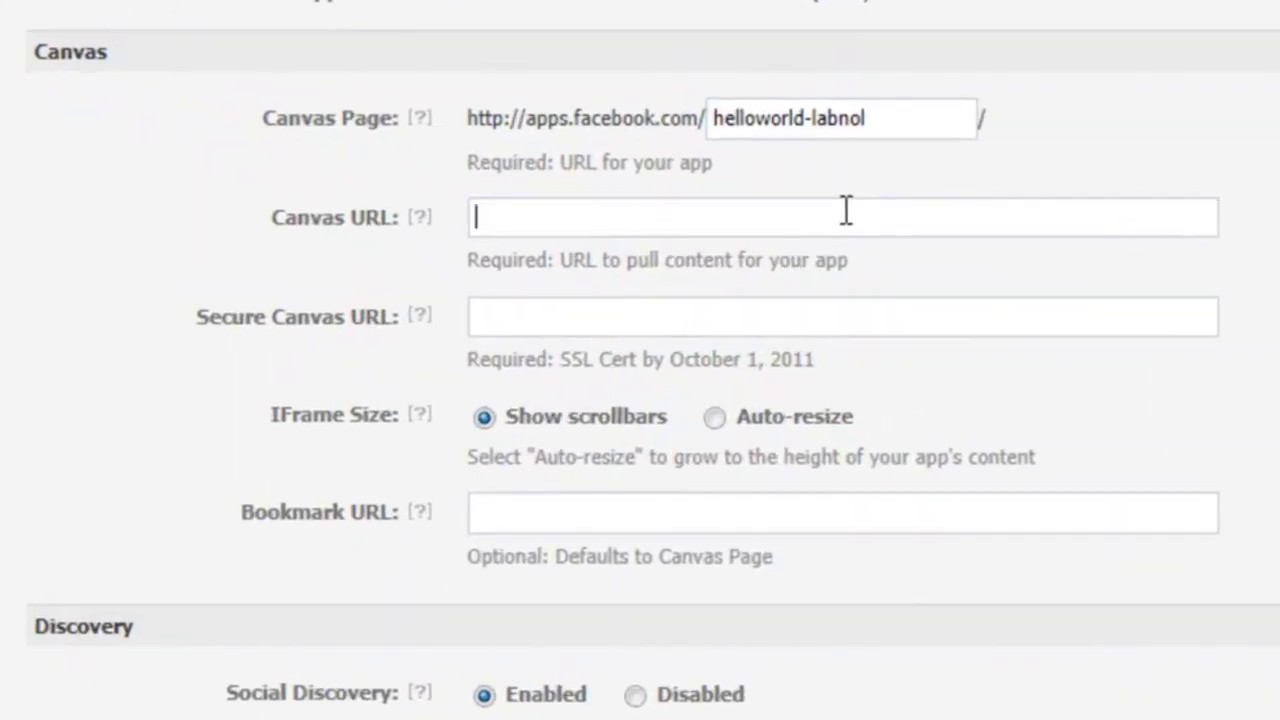
key(ctrl+v)
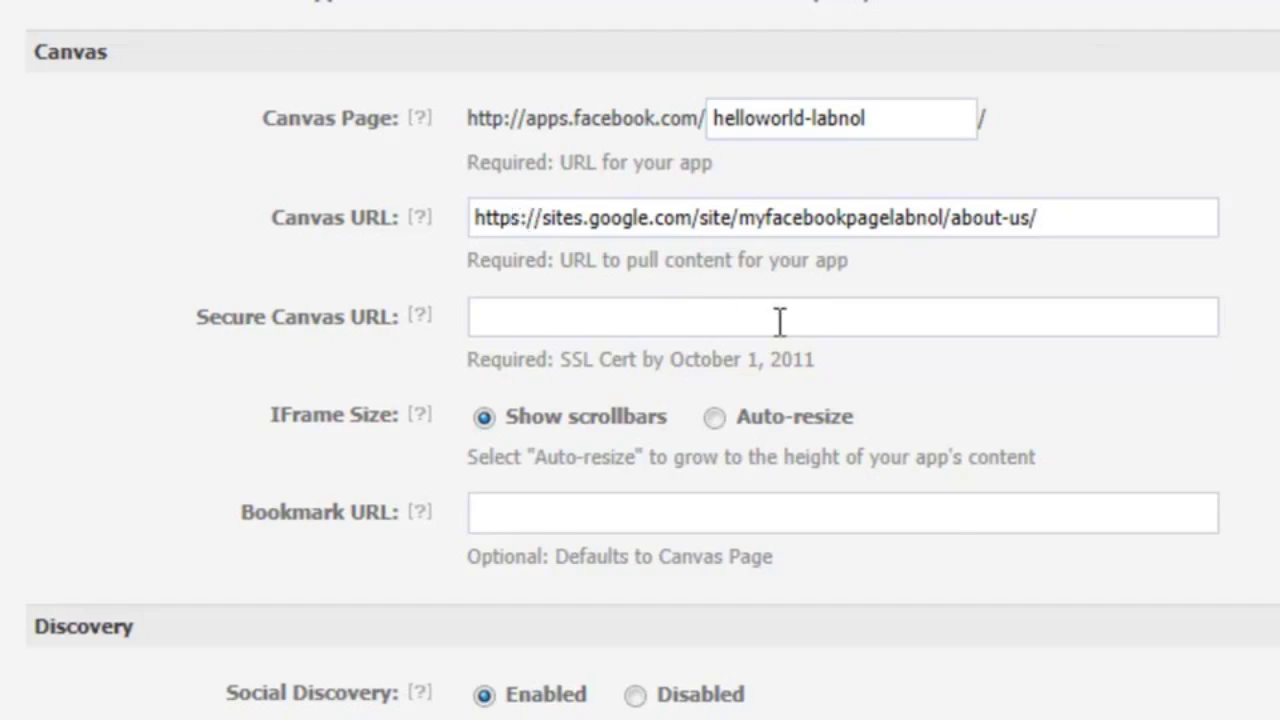
key(BackSpace)
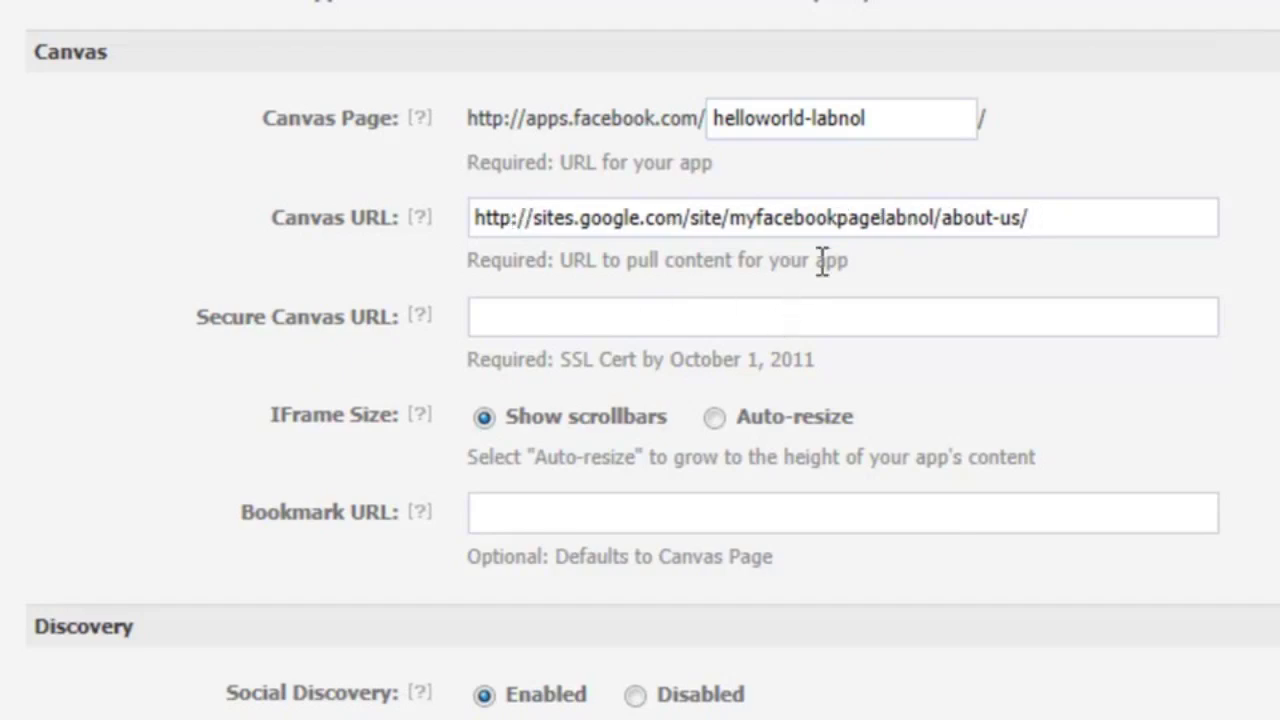
triple_click(825, 218)
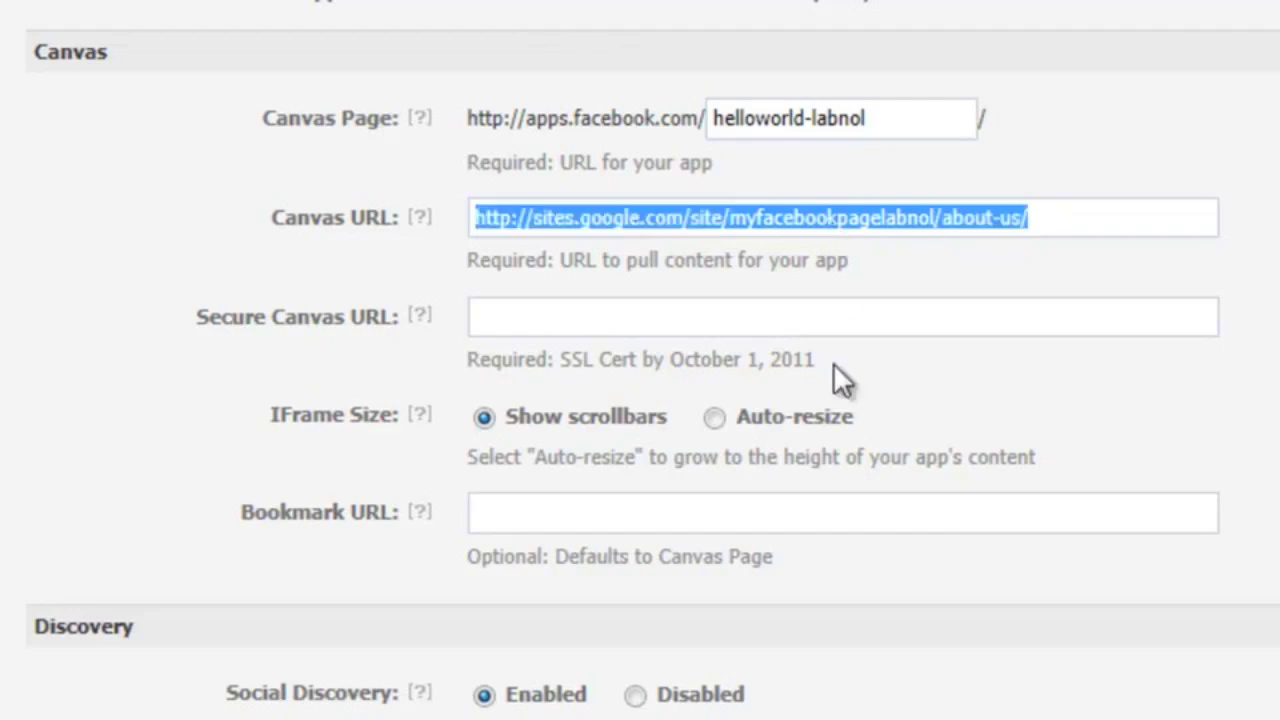
click(831, 318)
key(ctrl+v)
click(516, 317)
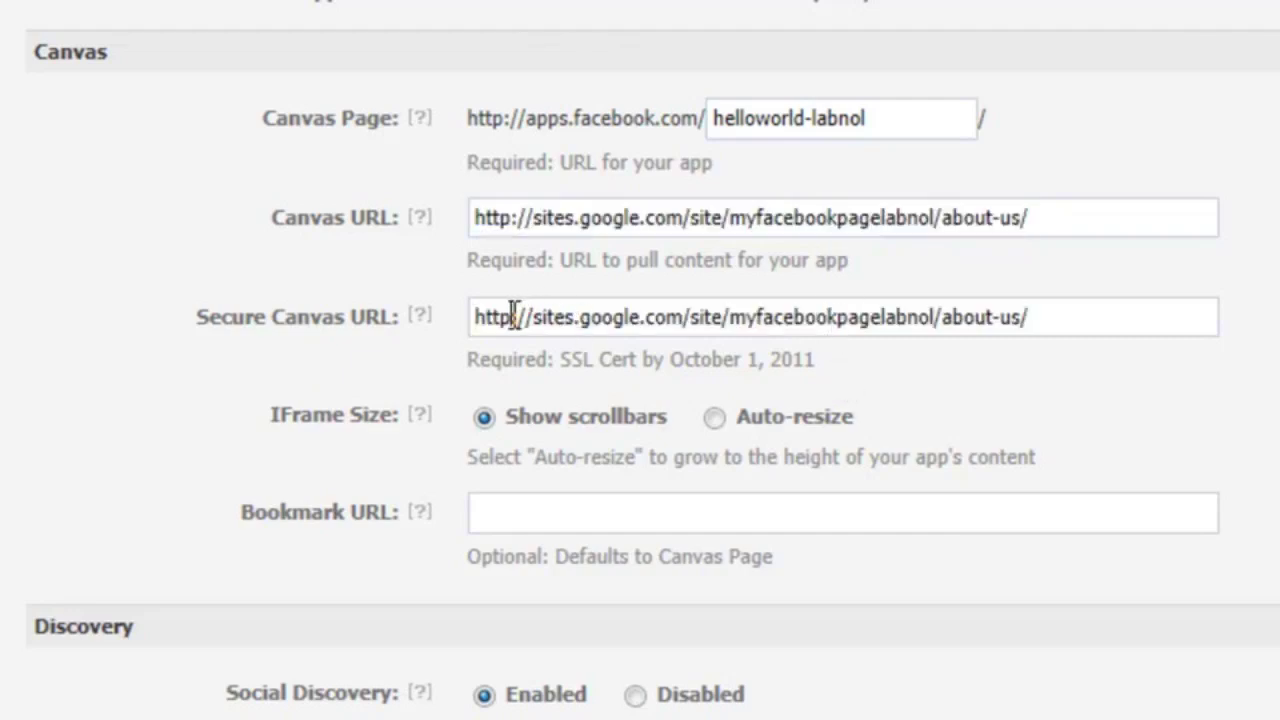
text(s)
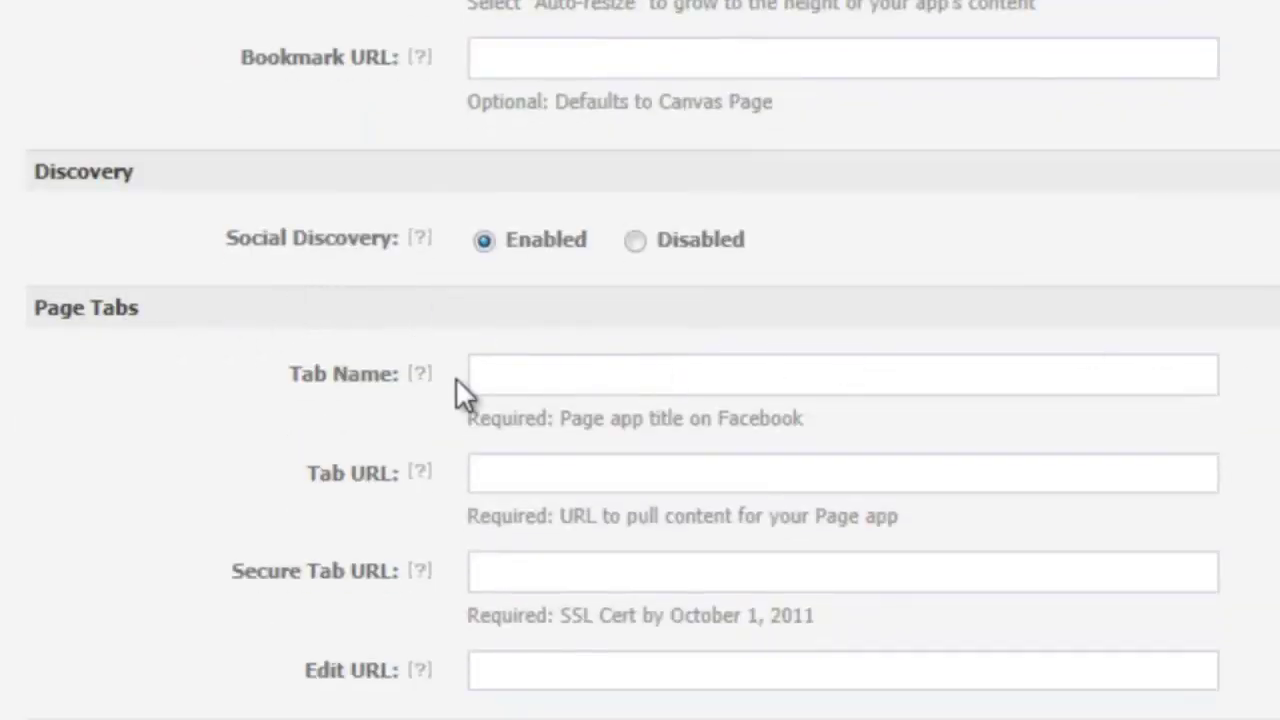
click(603, 378)
text(Abpit)
key(BackSpace)
key(BackSpace)
key(BackSpace)
text(out)
click(610, 483)
key(ctrl+v)
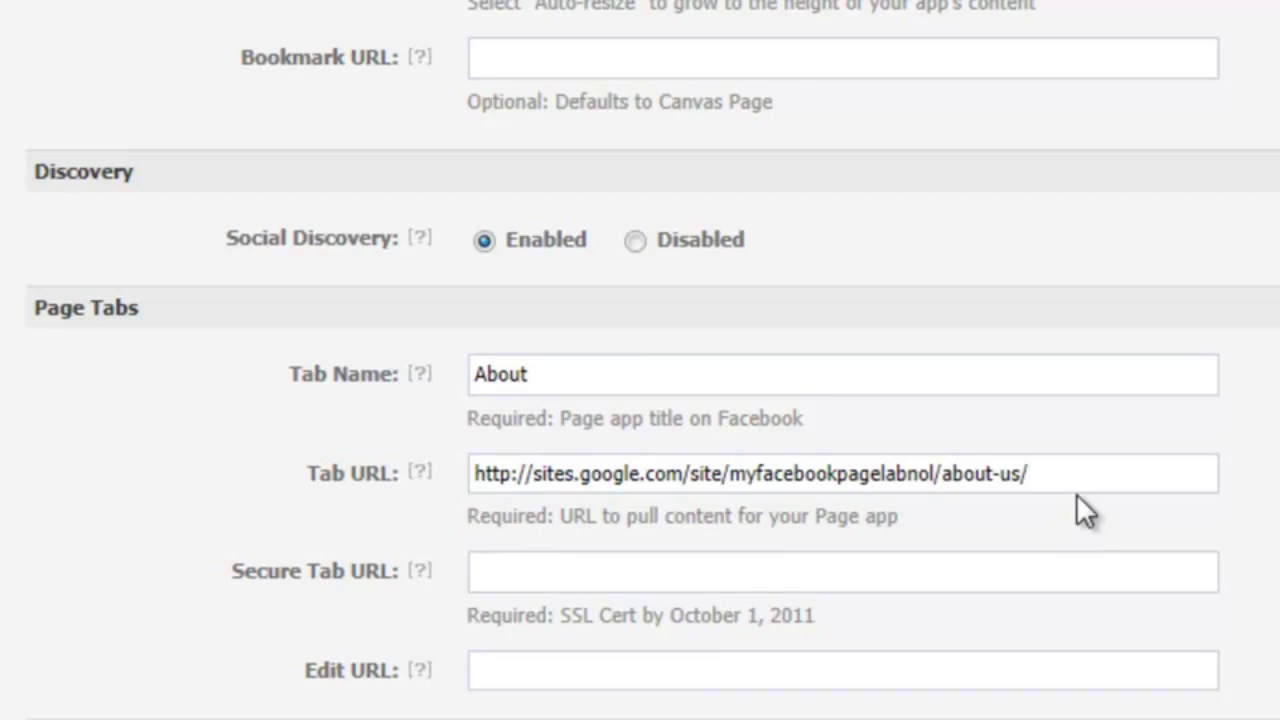
key(ctrl+v)
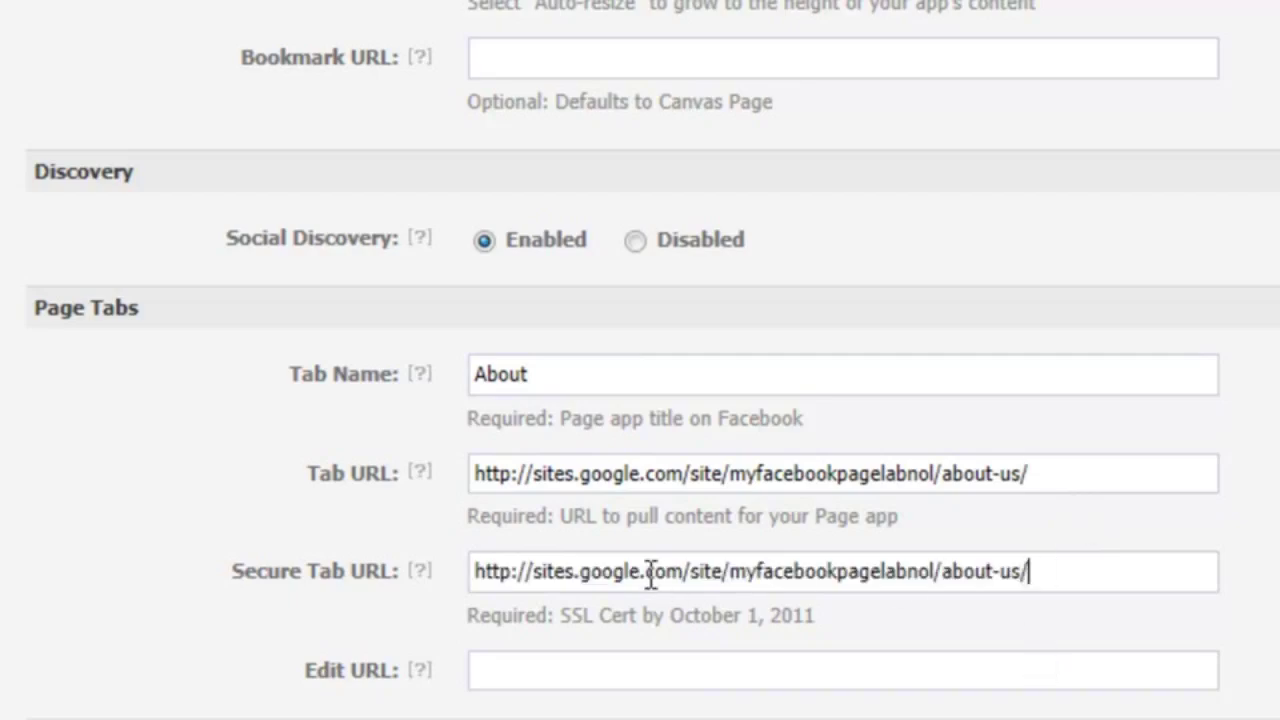
text(s)
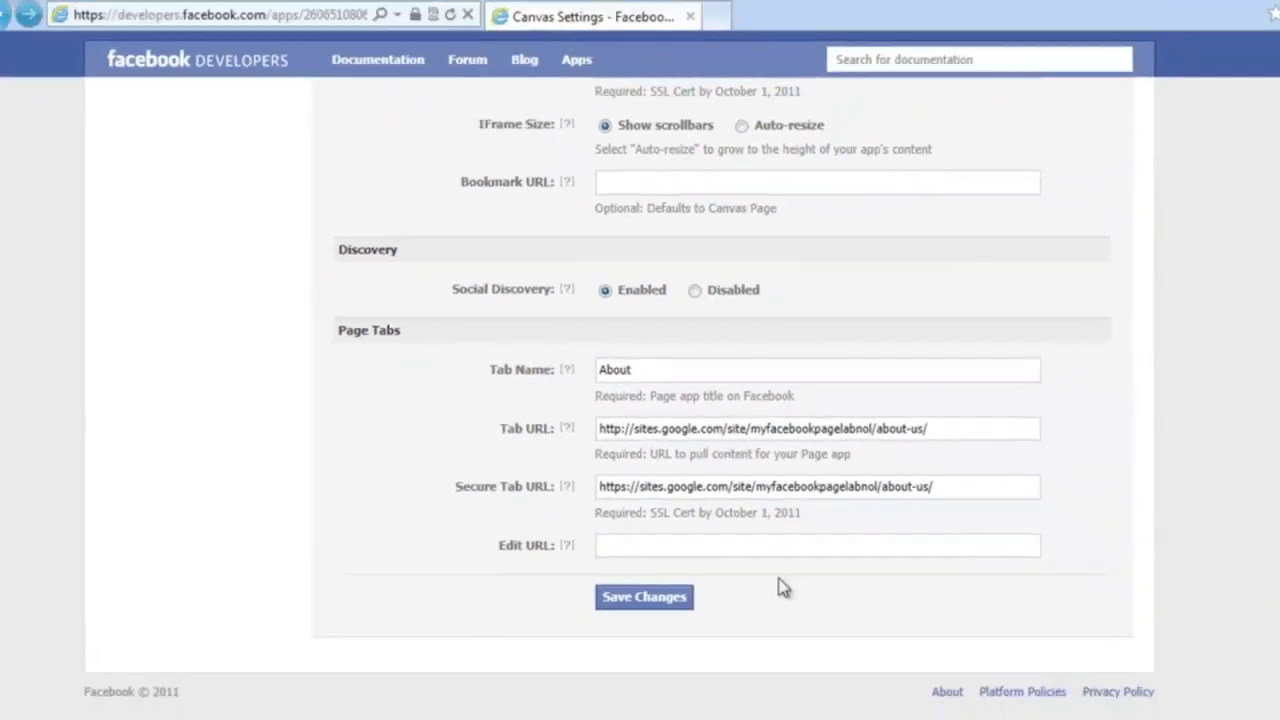
click(577, 719)
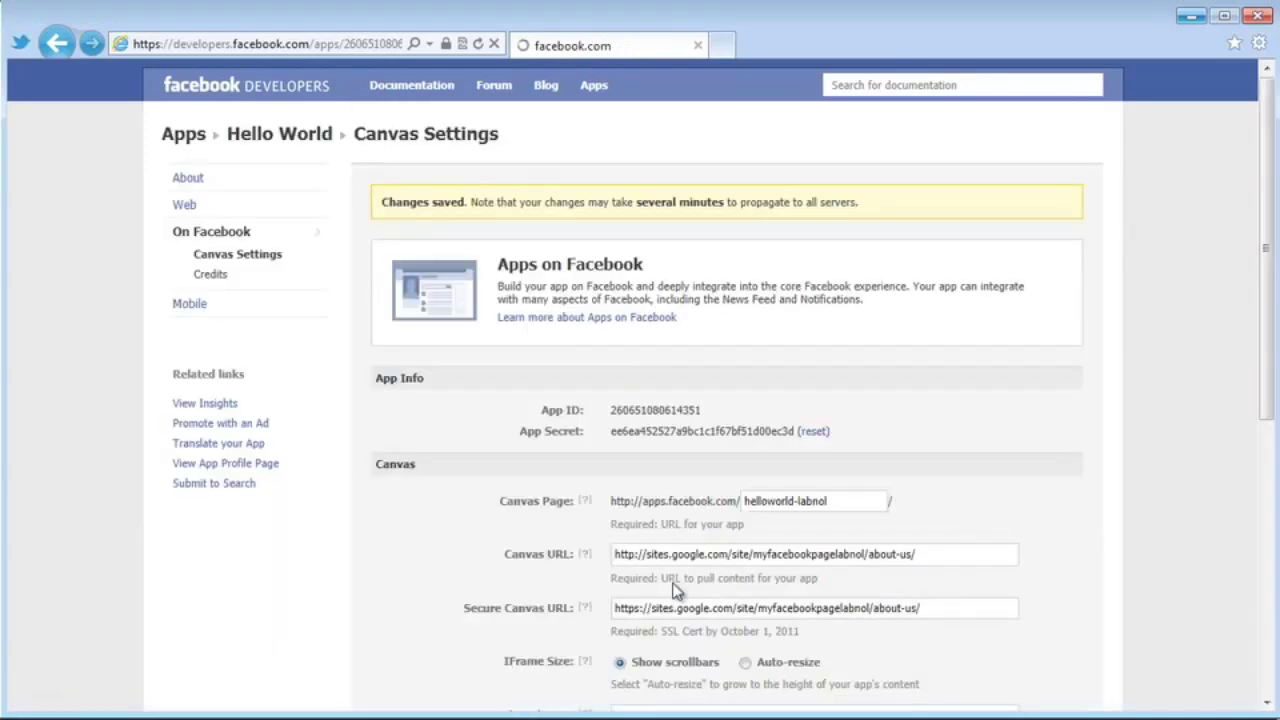
Step: Open the Hello World app's profile page and add the app to the Same Place page
scroll(1050, 420, down, 5)
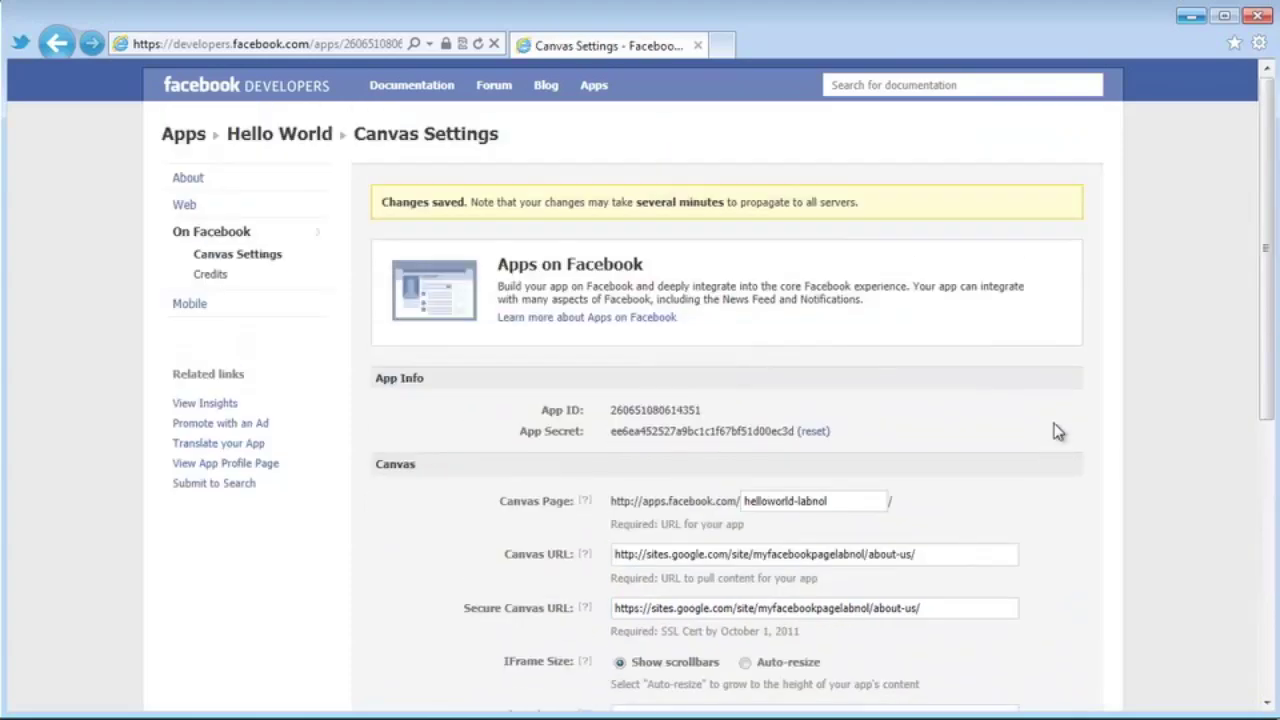
click(222, 465)
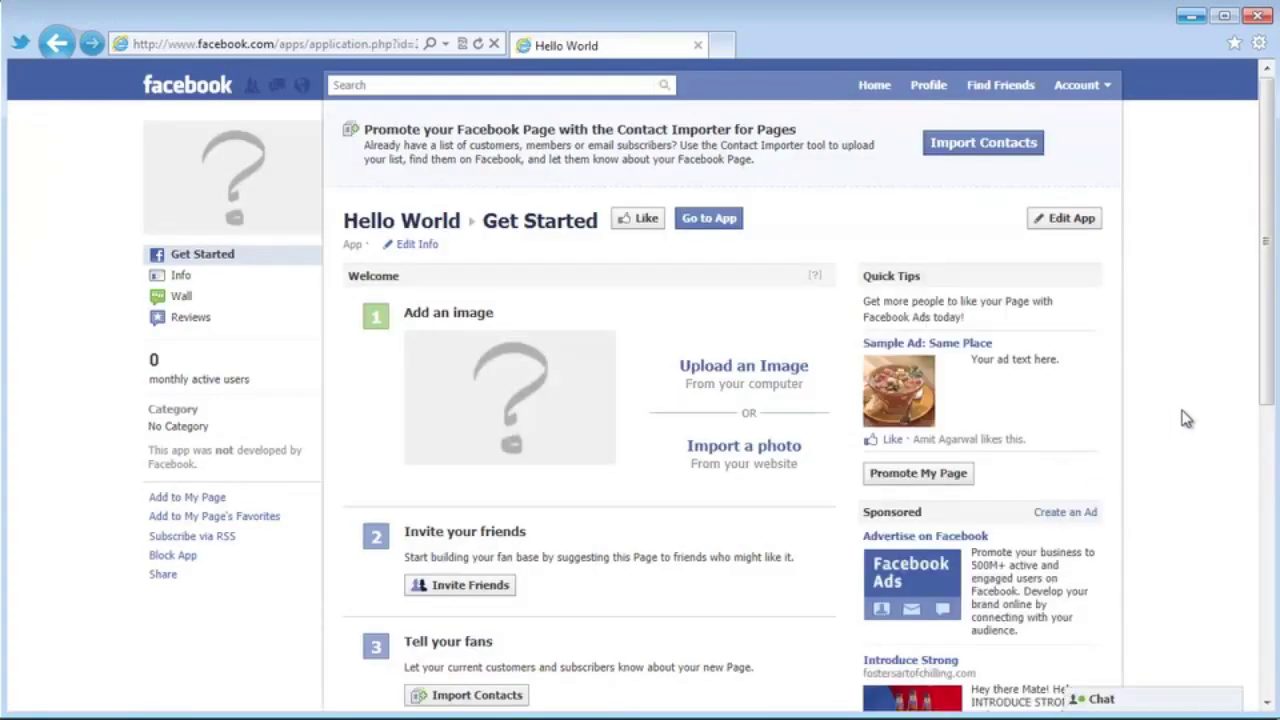
scroll(1185, 418, down, 1)
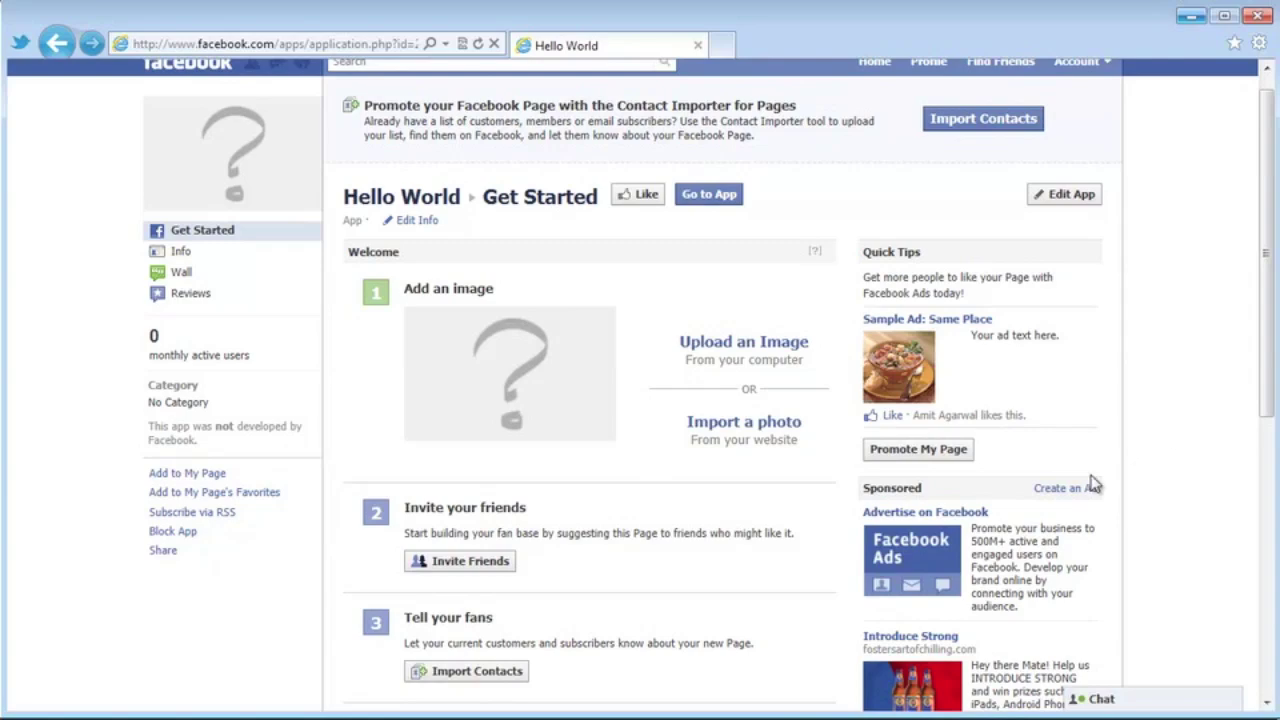
click(202, 478)
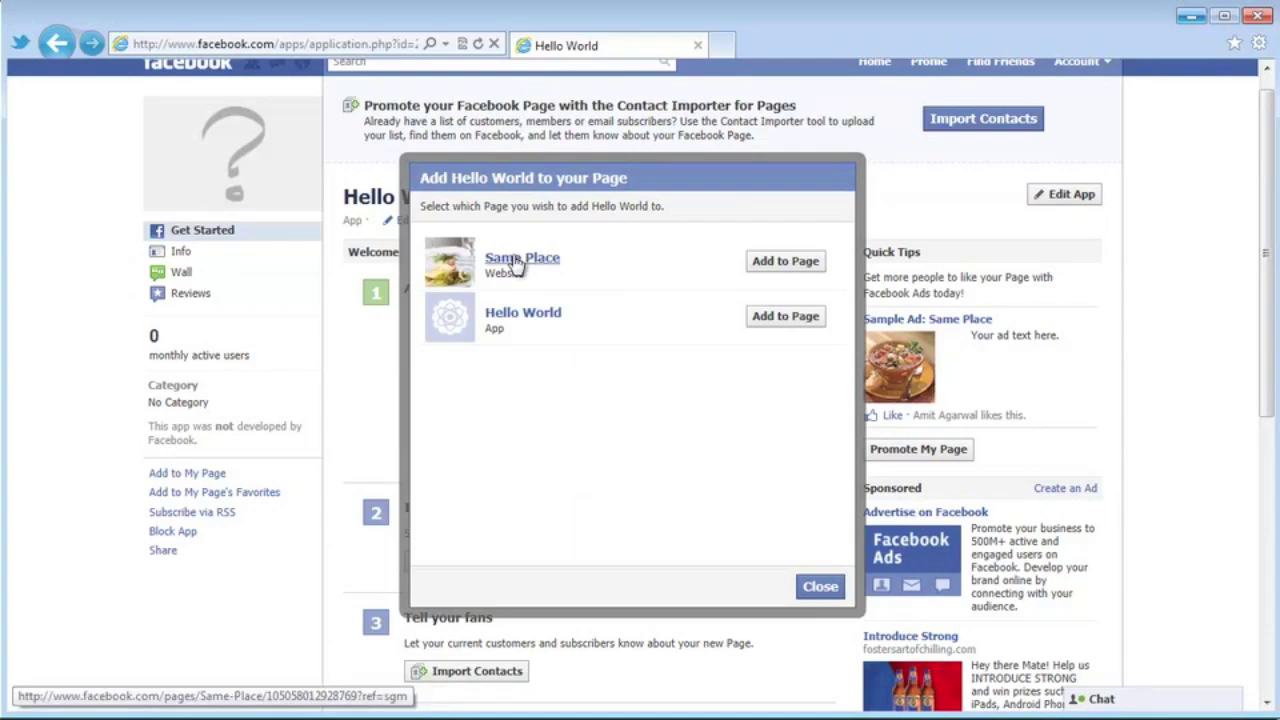
click(785, 261)
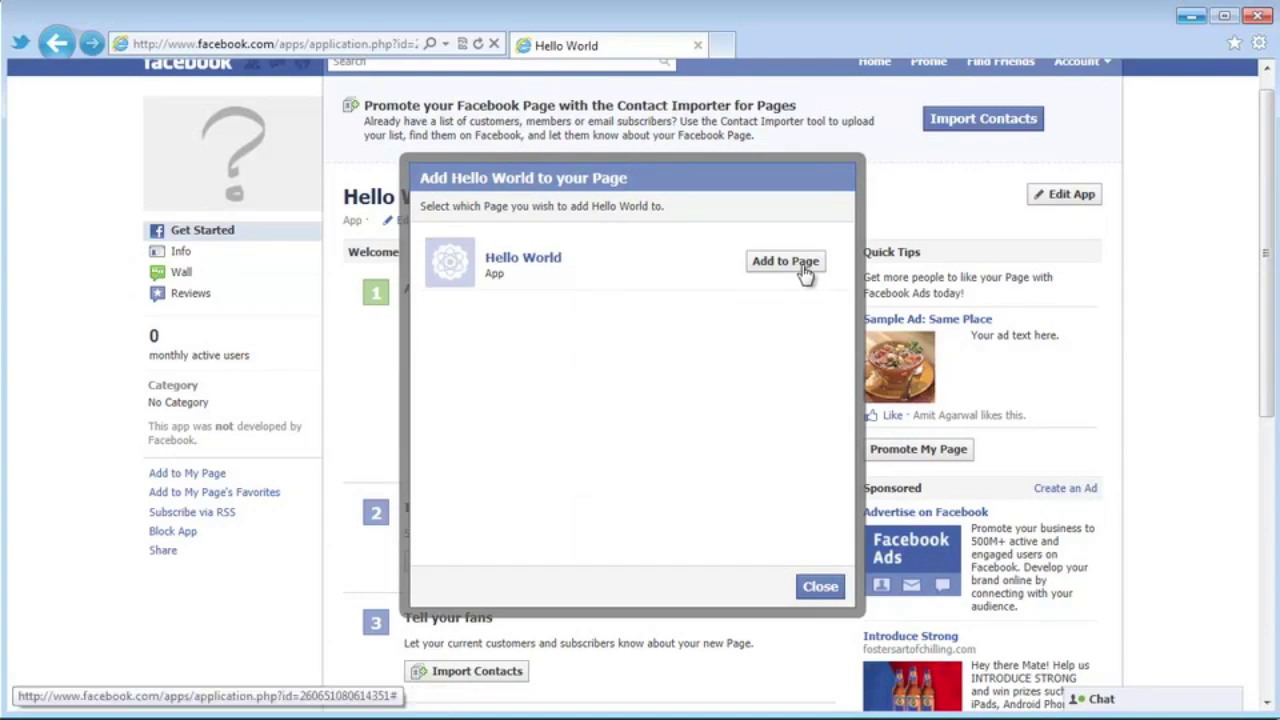
click(822, 587)
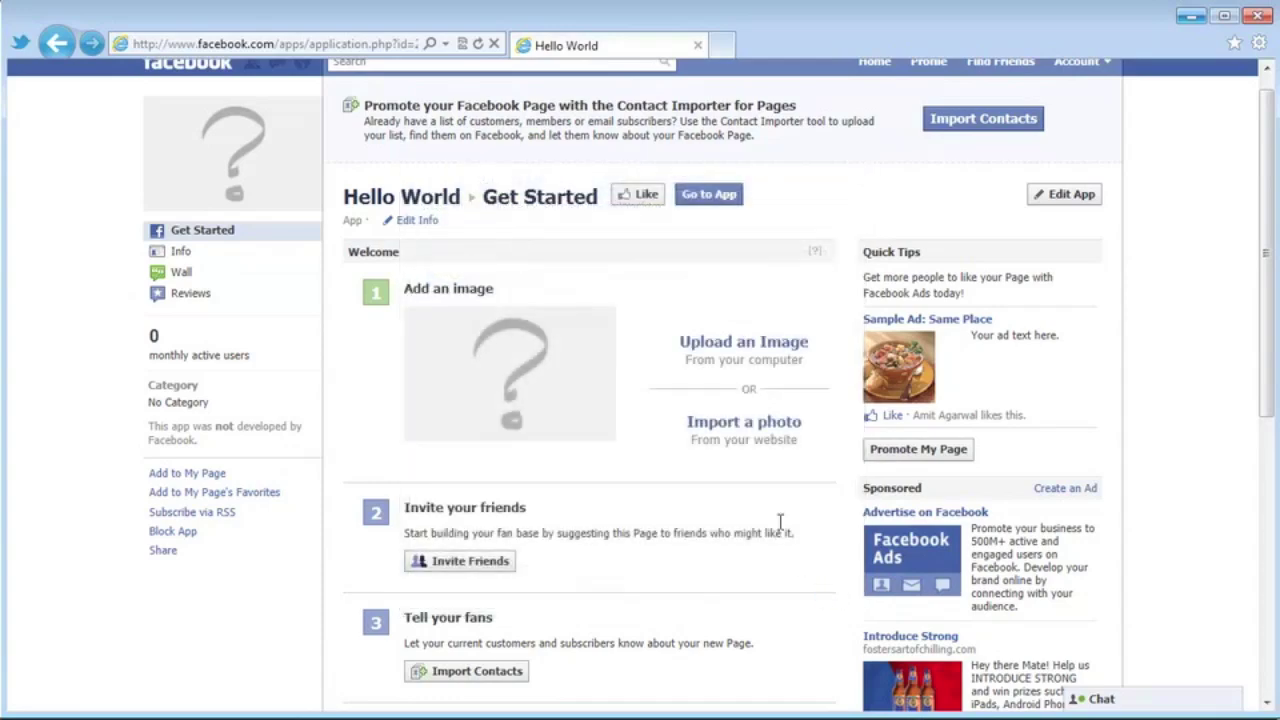
Step: Find the Same Place page by searching for "sam" and view the content of its About tab
click(545, 85)
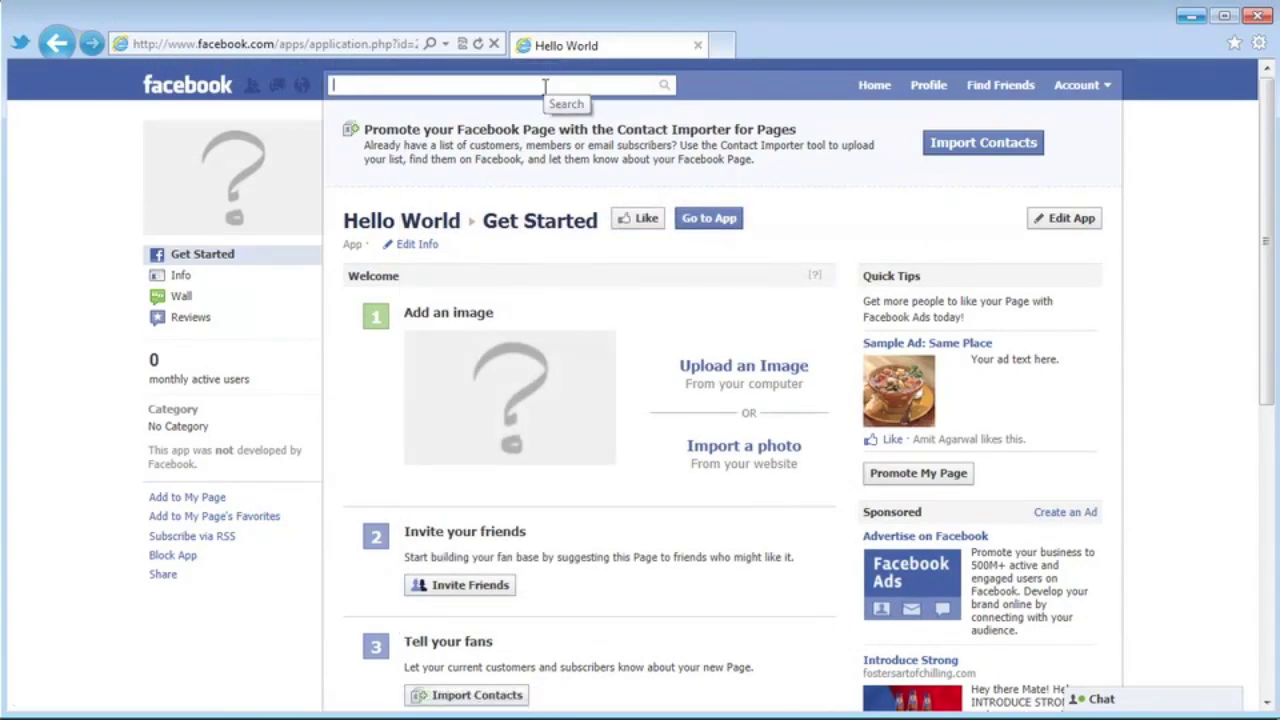
text(sam)
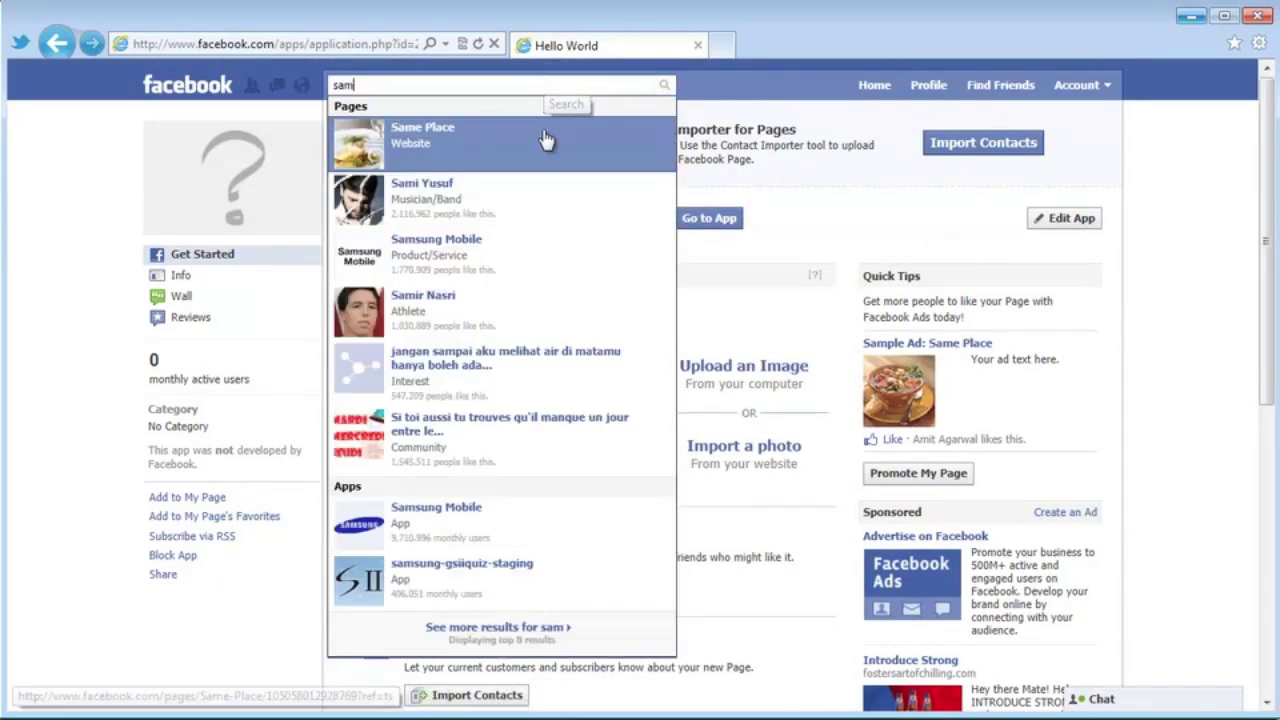
click(545, 137)
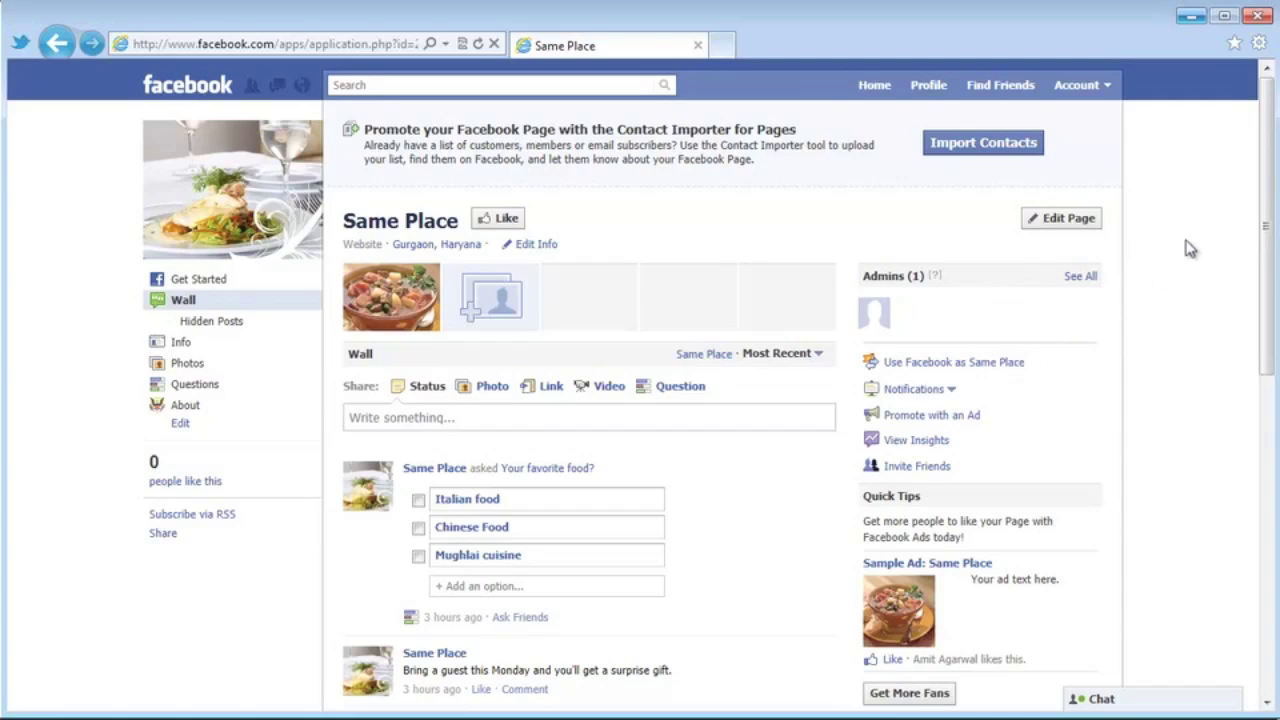
drag(1272, 214, 1274, 265)
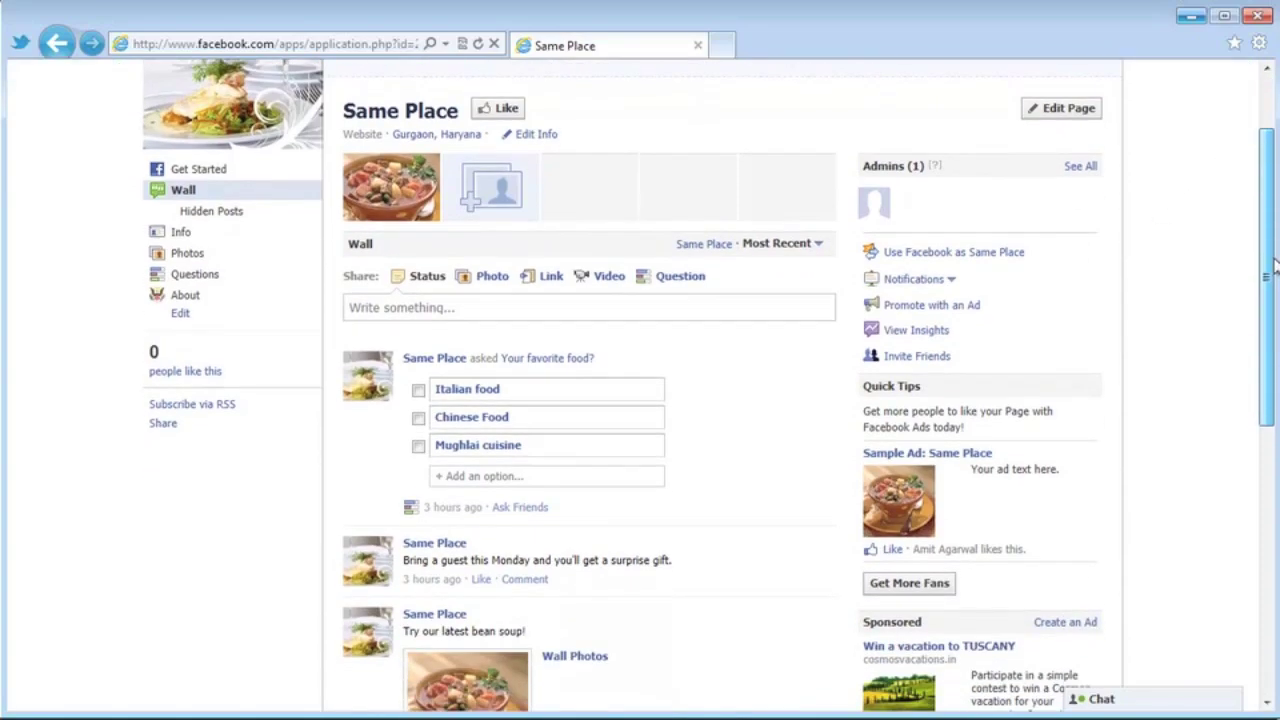
click(218, 298)
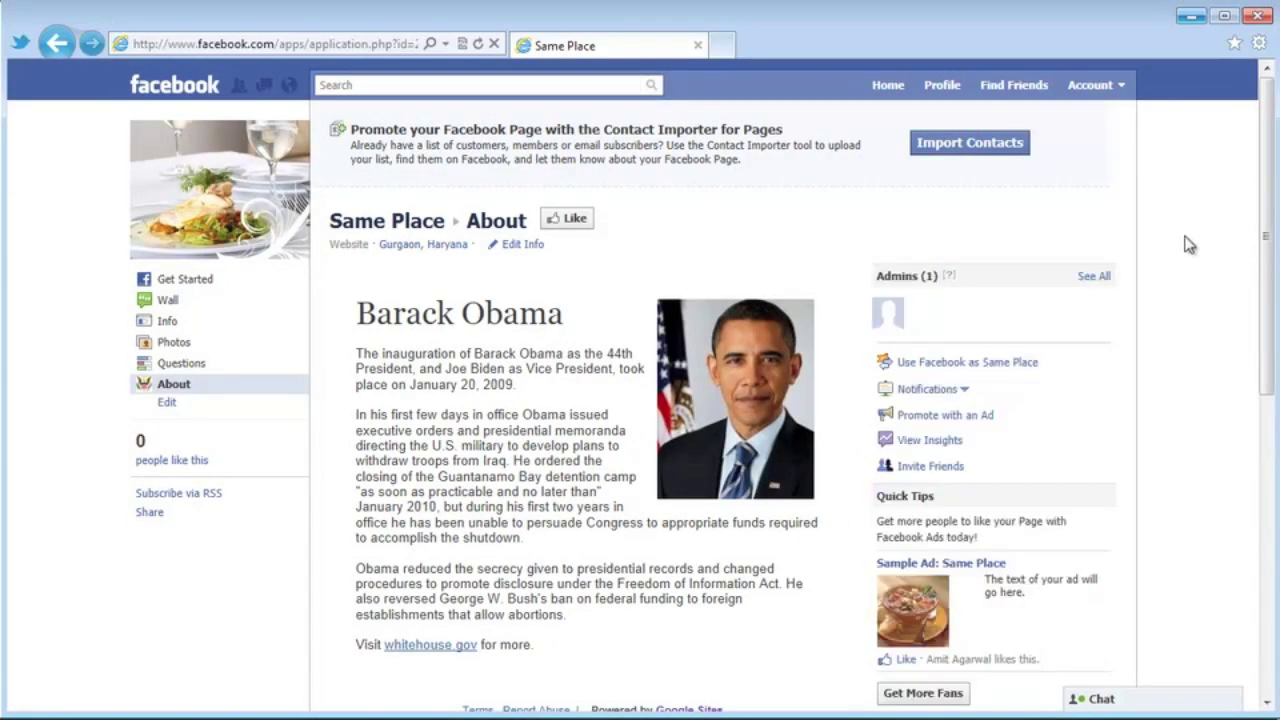
drag(1272, 254, 1272, 313)
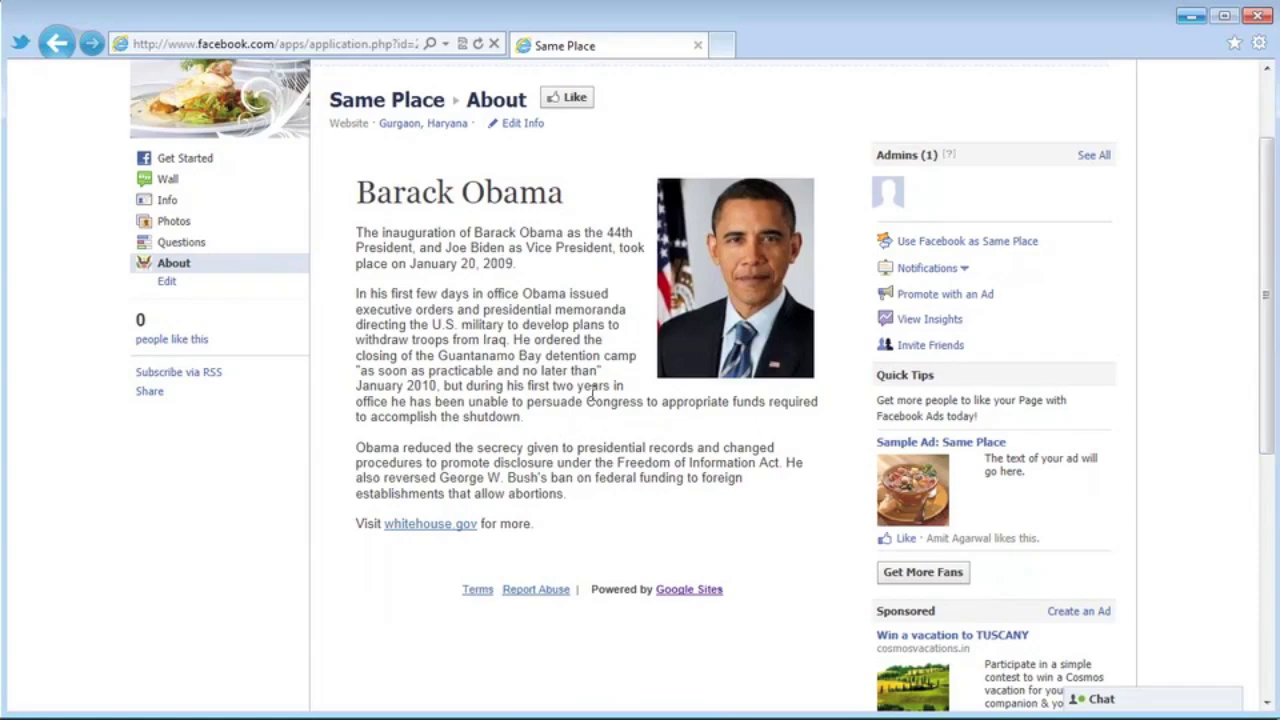
scroll(549, 355, up, 2)
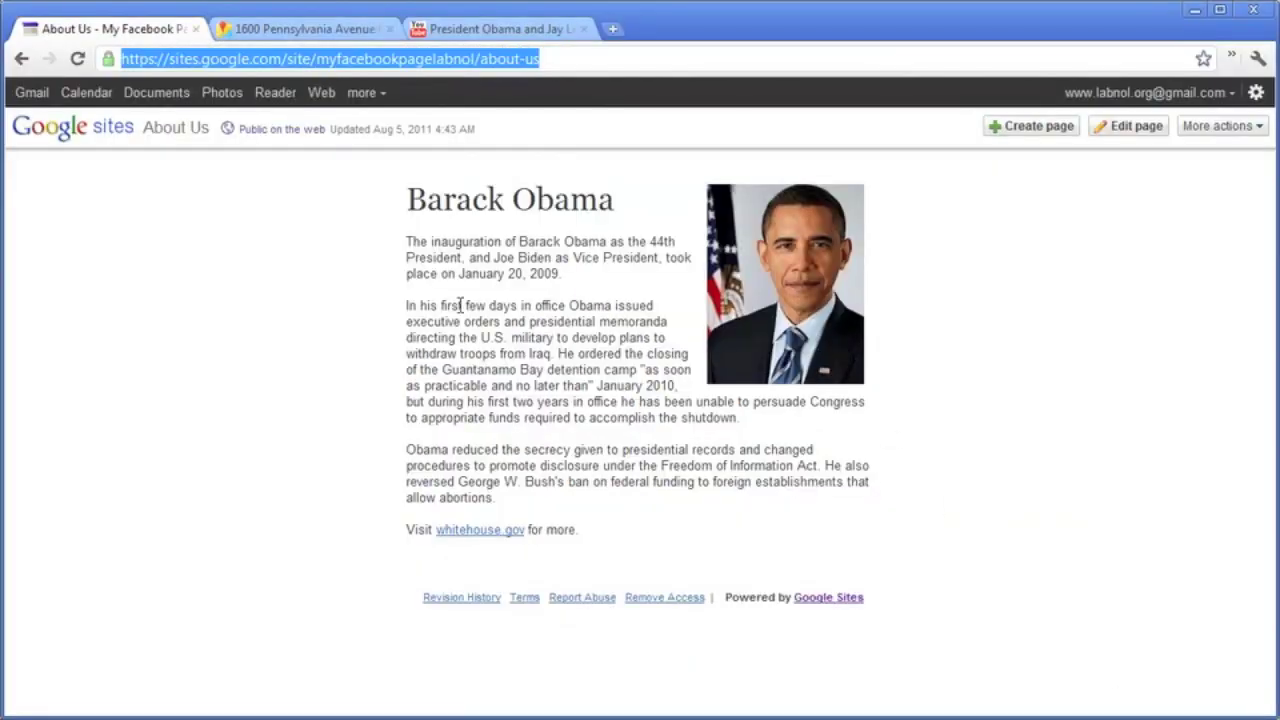
Step: Add an empty line below the About Us page's text, and open the embed code of the Obama and Jay Leno YouTube video
click(1110, 130)
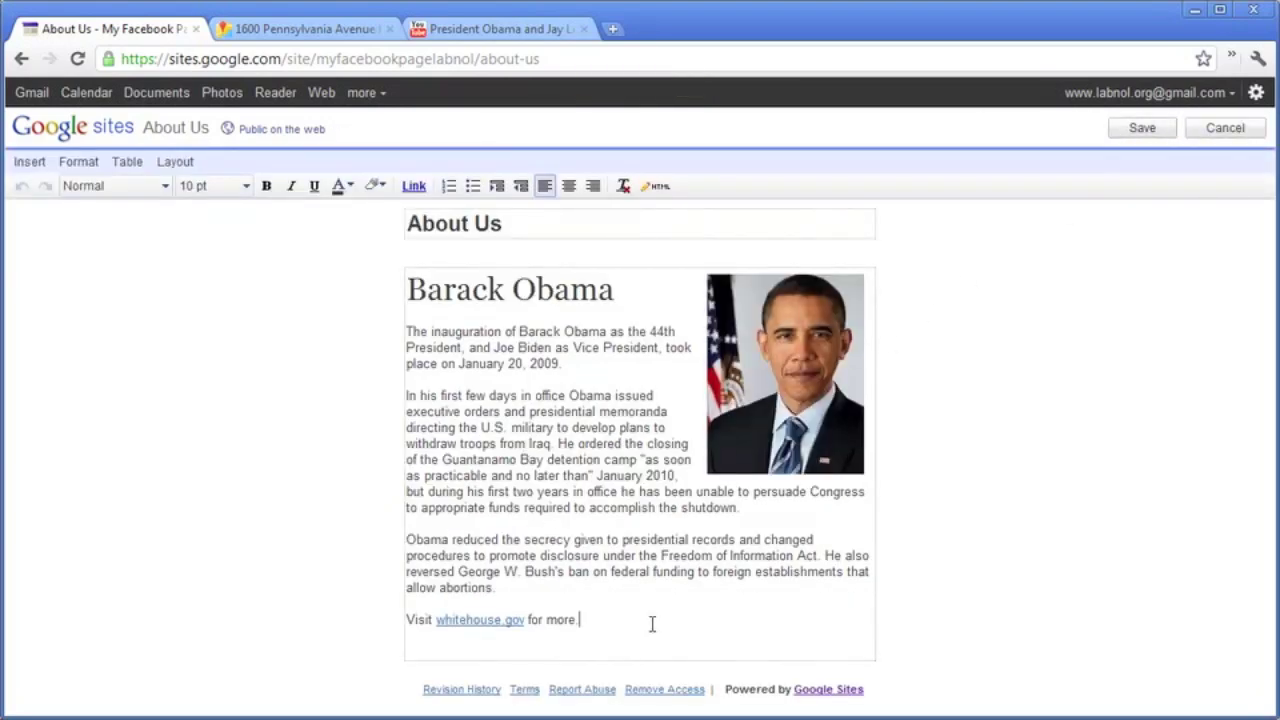
key(Return)
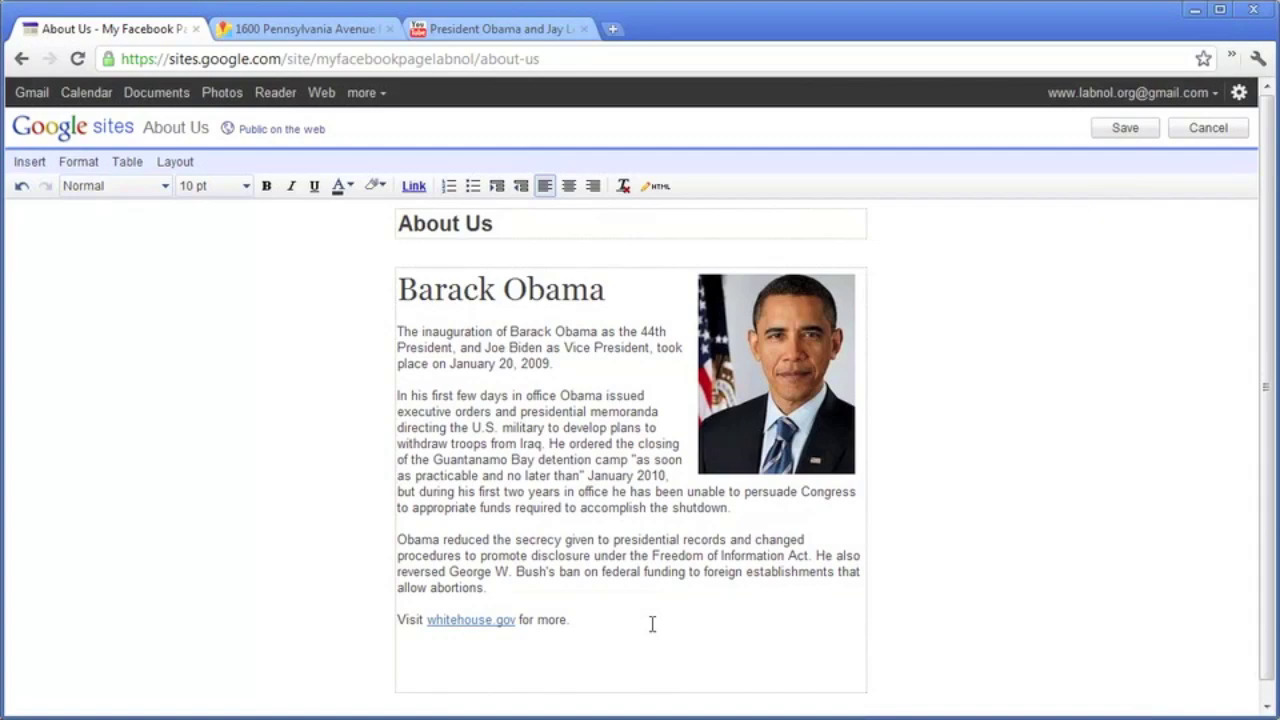
click(460, 30)
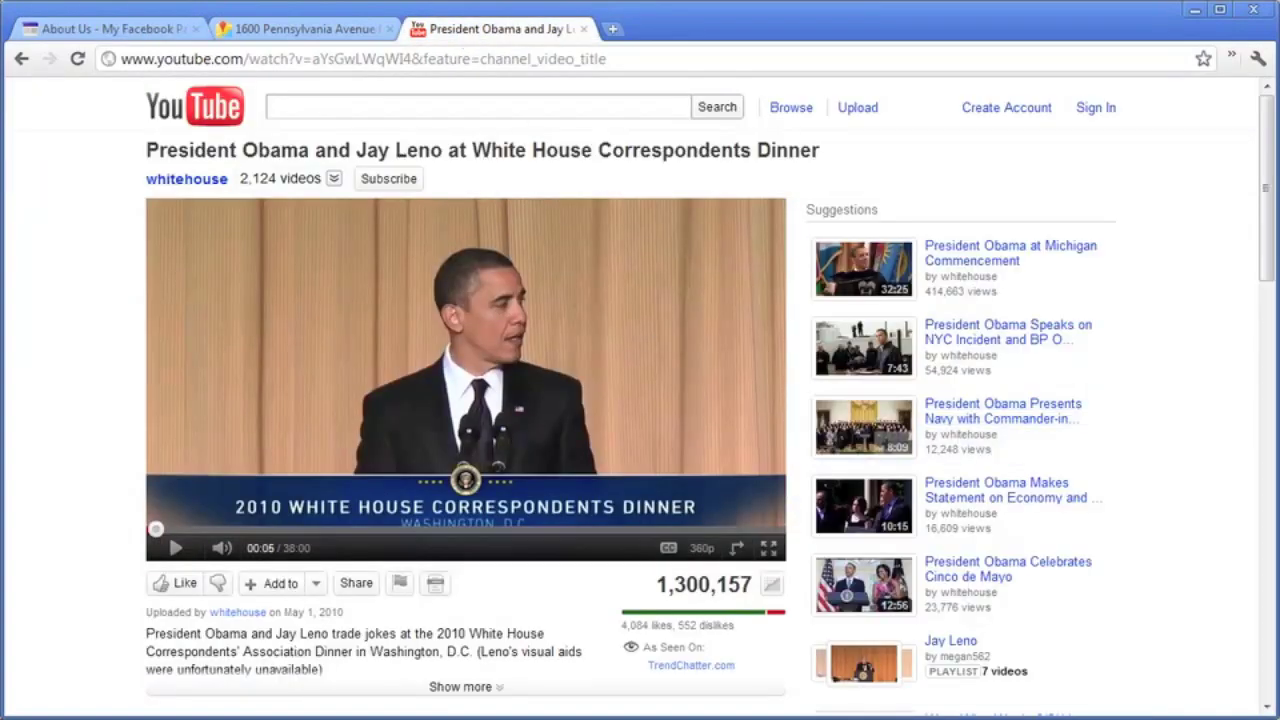
drag(1268, 230, 1274, 313)
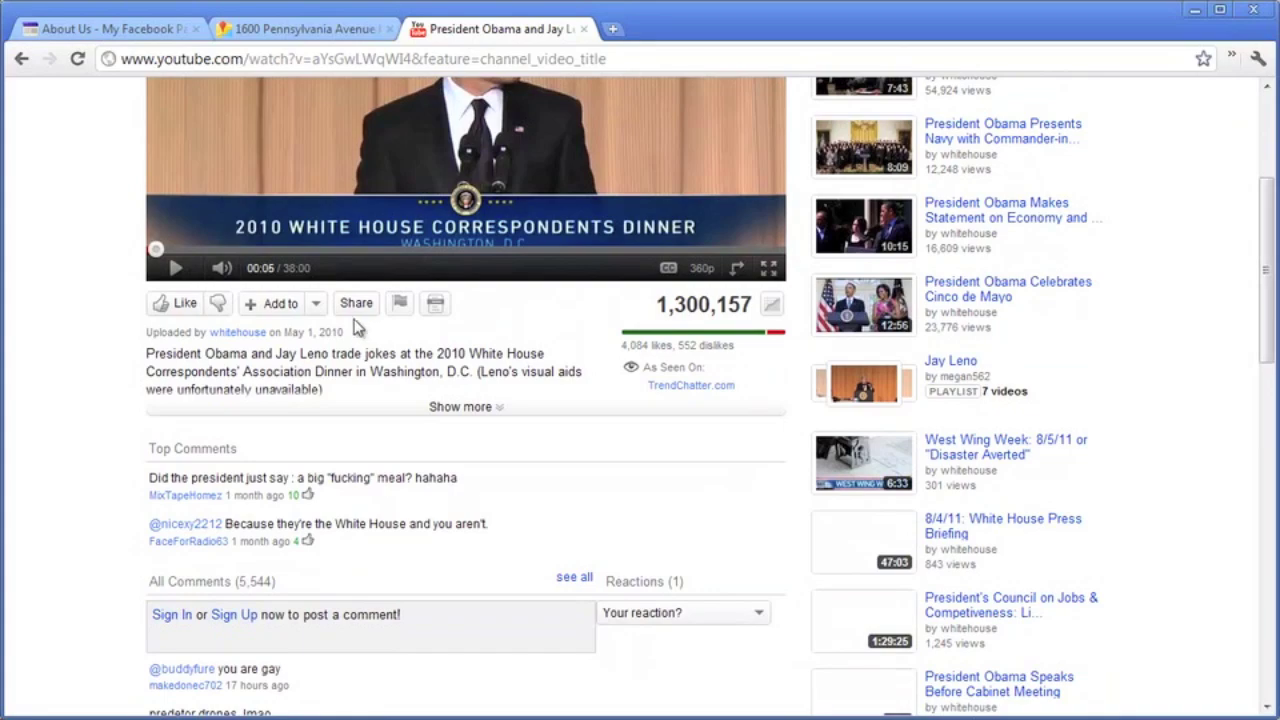
click(356, 303)
click(180, 442)
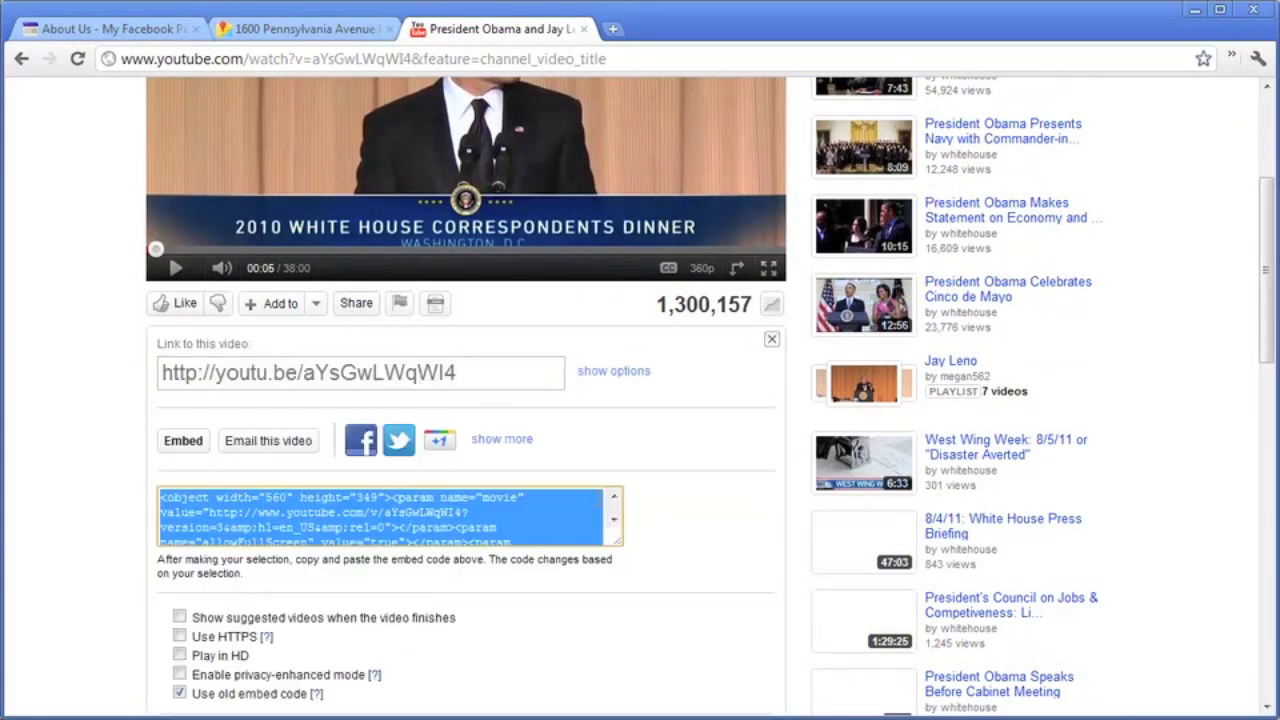
Step: Set the video embed's custom width to 480 px and copy its embed code
scroll(703, 408, down, 4)
click(583, 575)
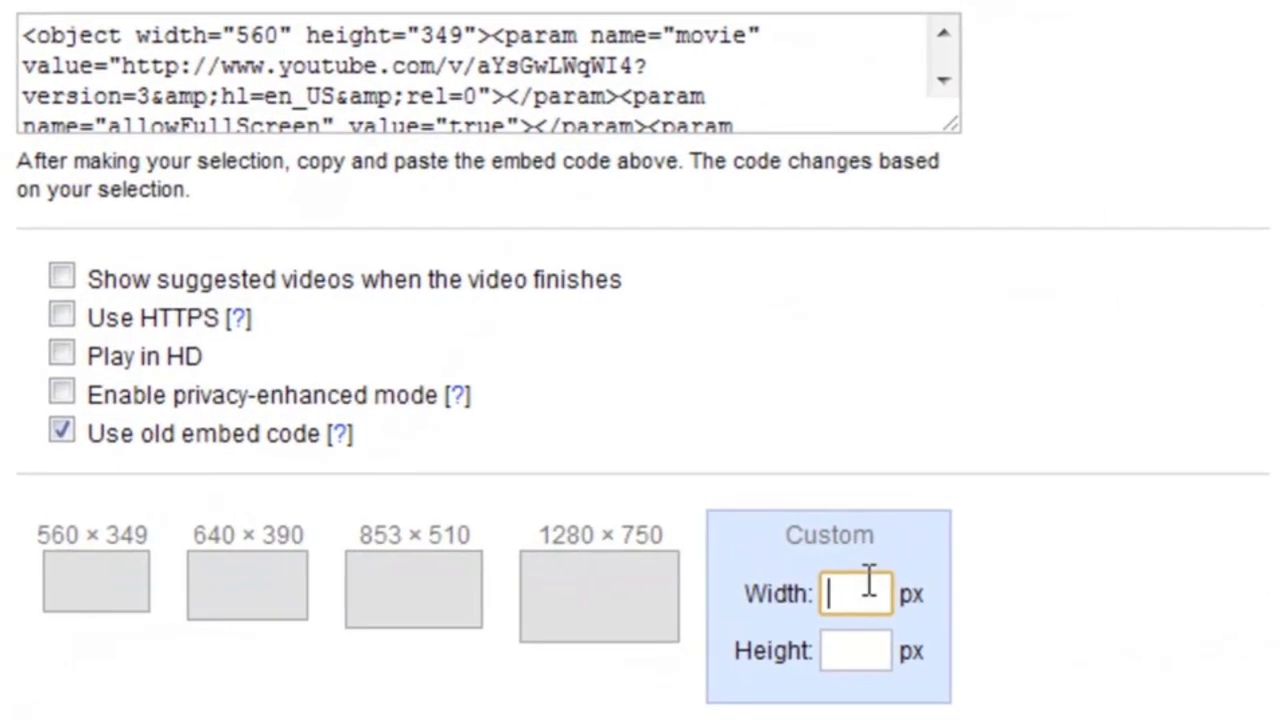
text(480)
click(961, 559)
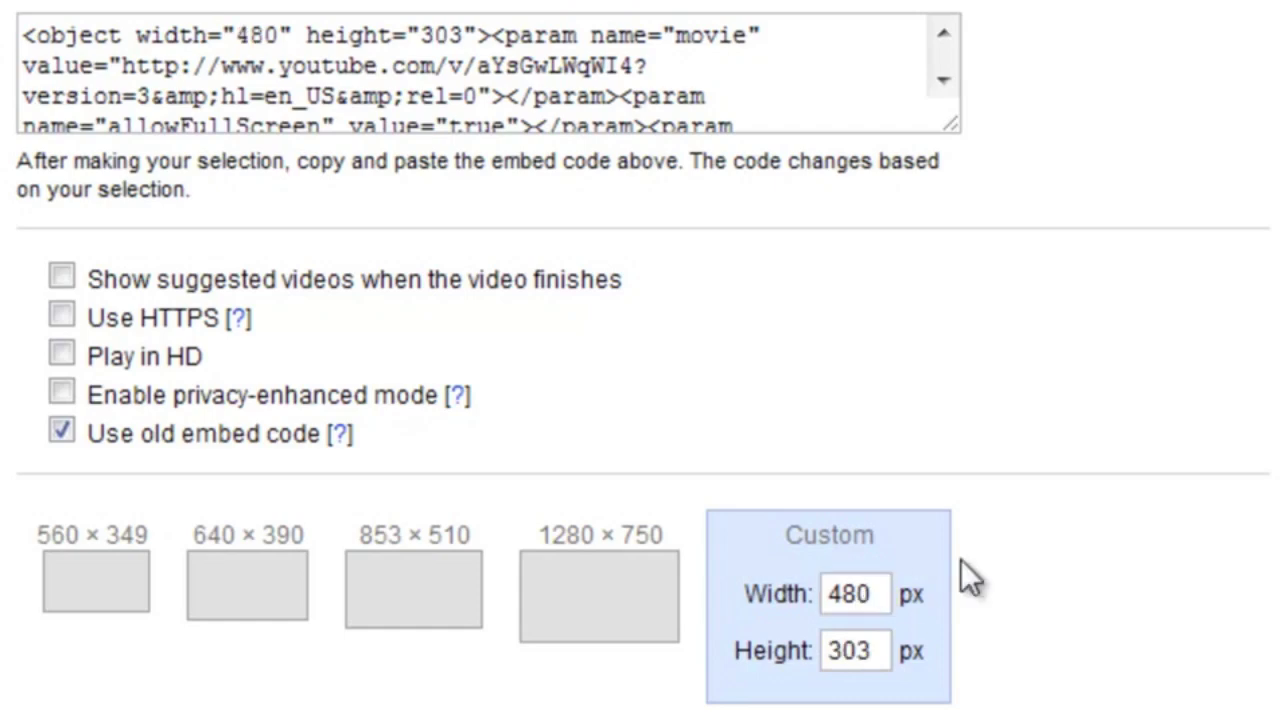
click(692, 105)
key(ctrl+c)
right_click(658, 88)
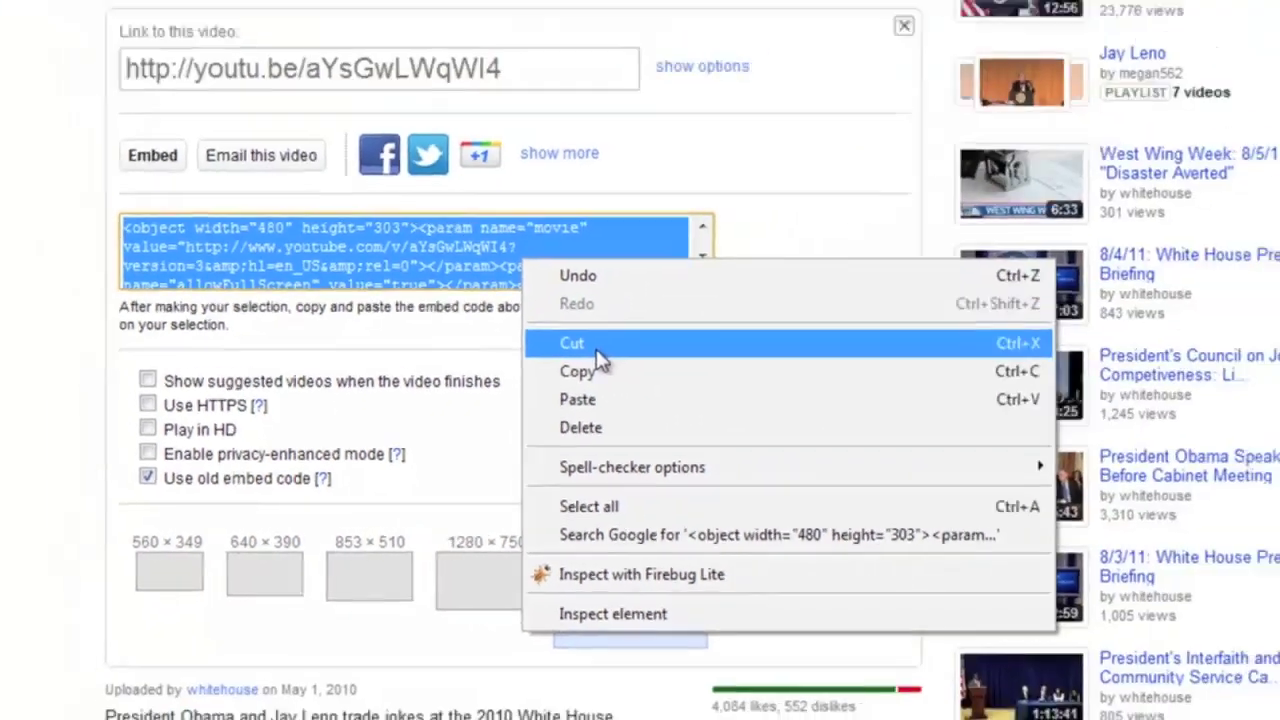
click(597, 352)
Step: Append the heading <h2>Watch my video</h2> at the end of the About Us page's HTML source
click(110, 30)
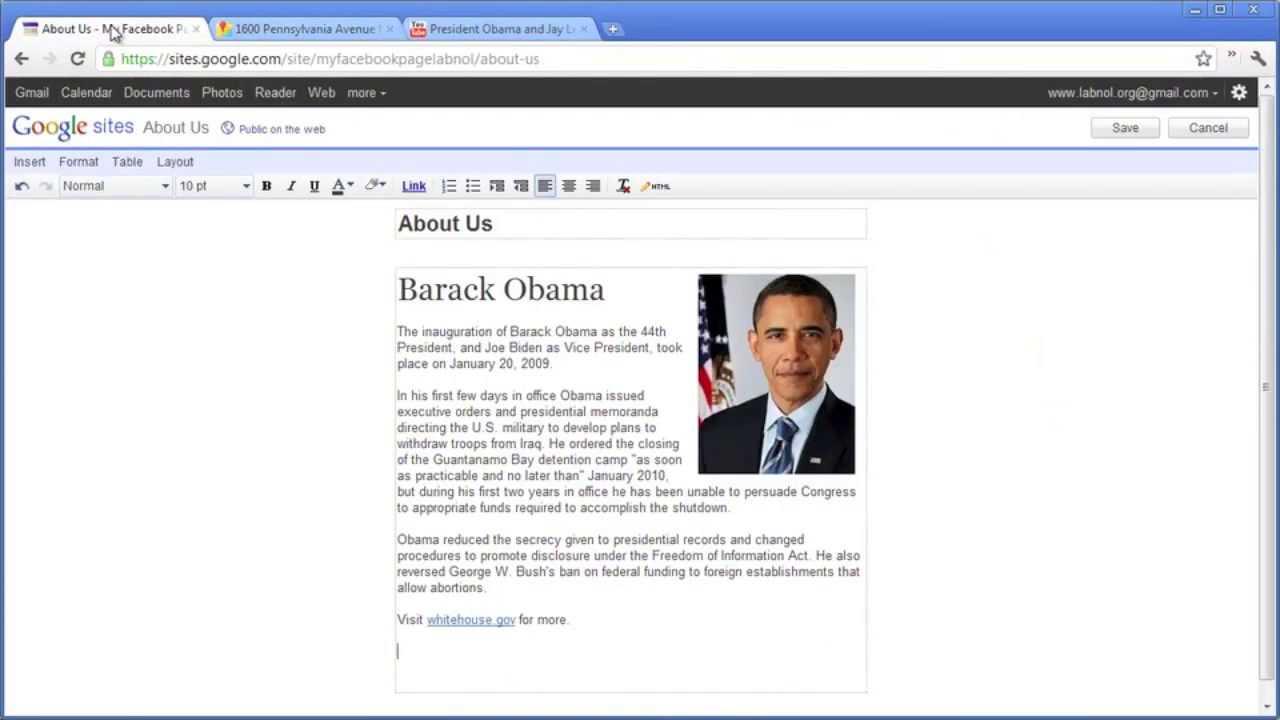
click(659, 188)
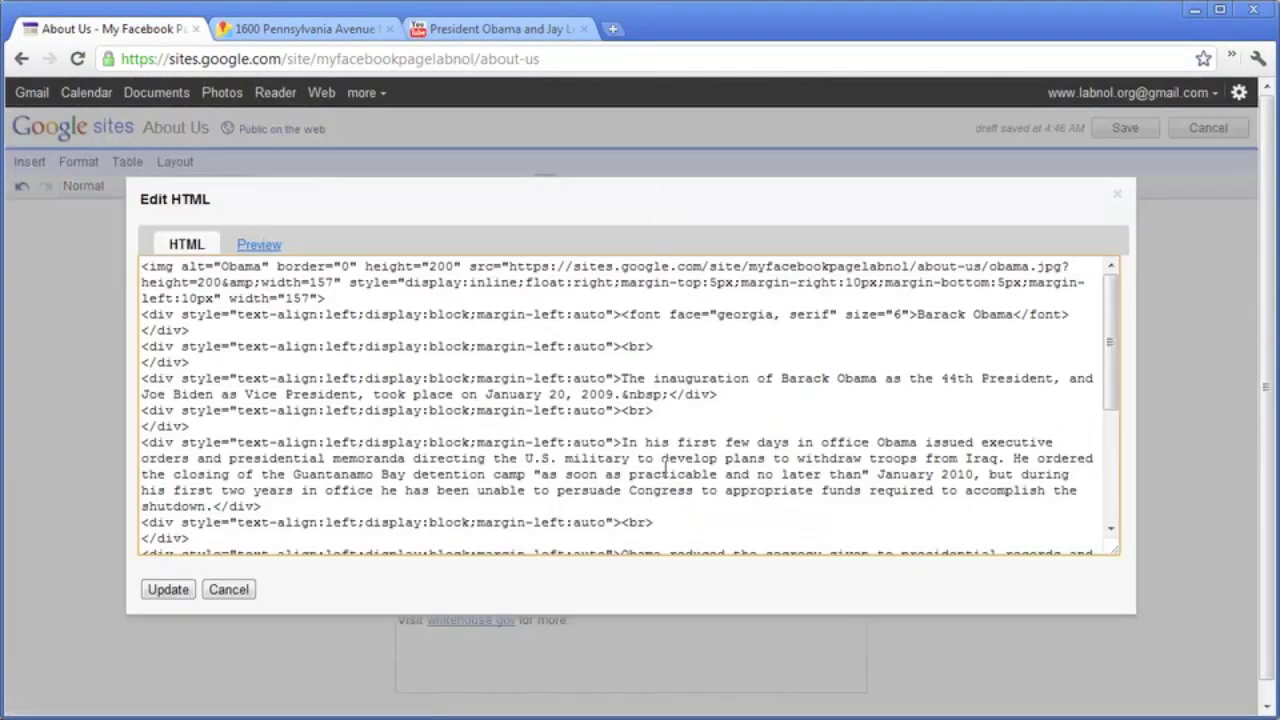
key(ctrl+End)
key(Return)
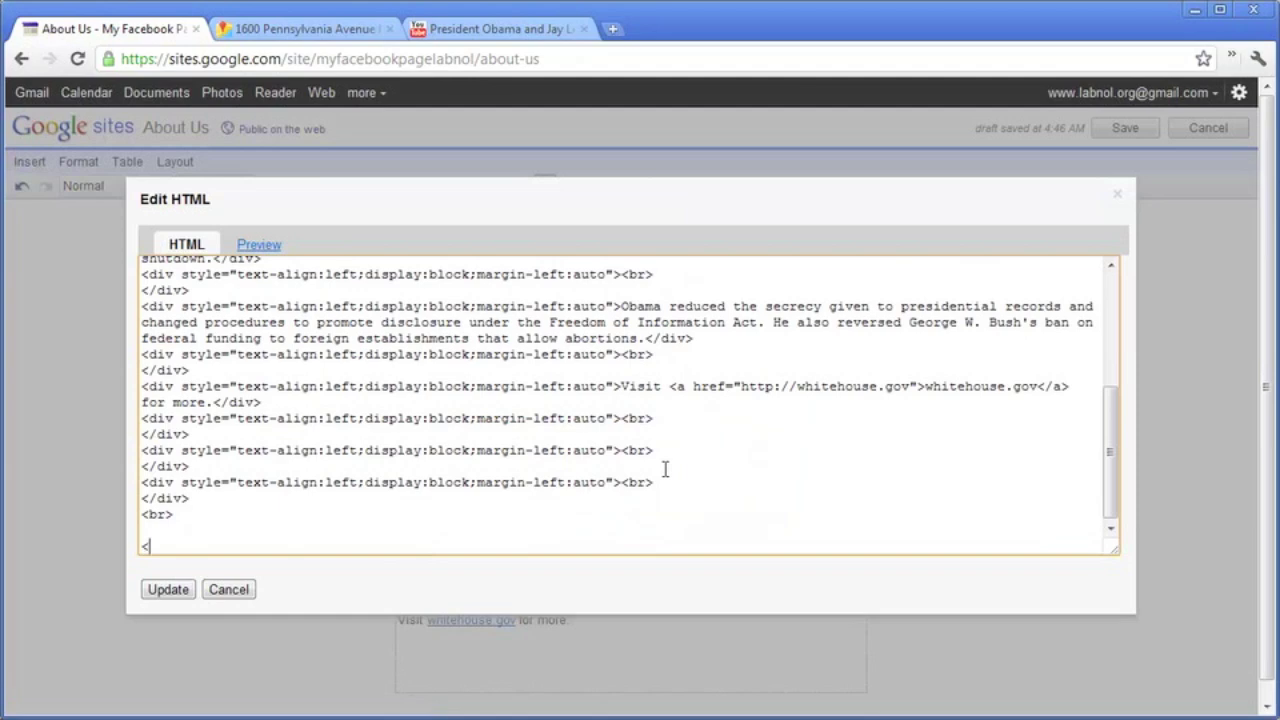
text(<h2>Watch my video<)
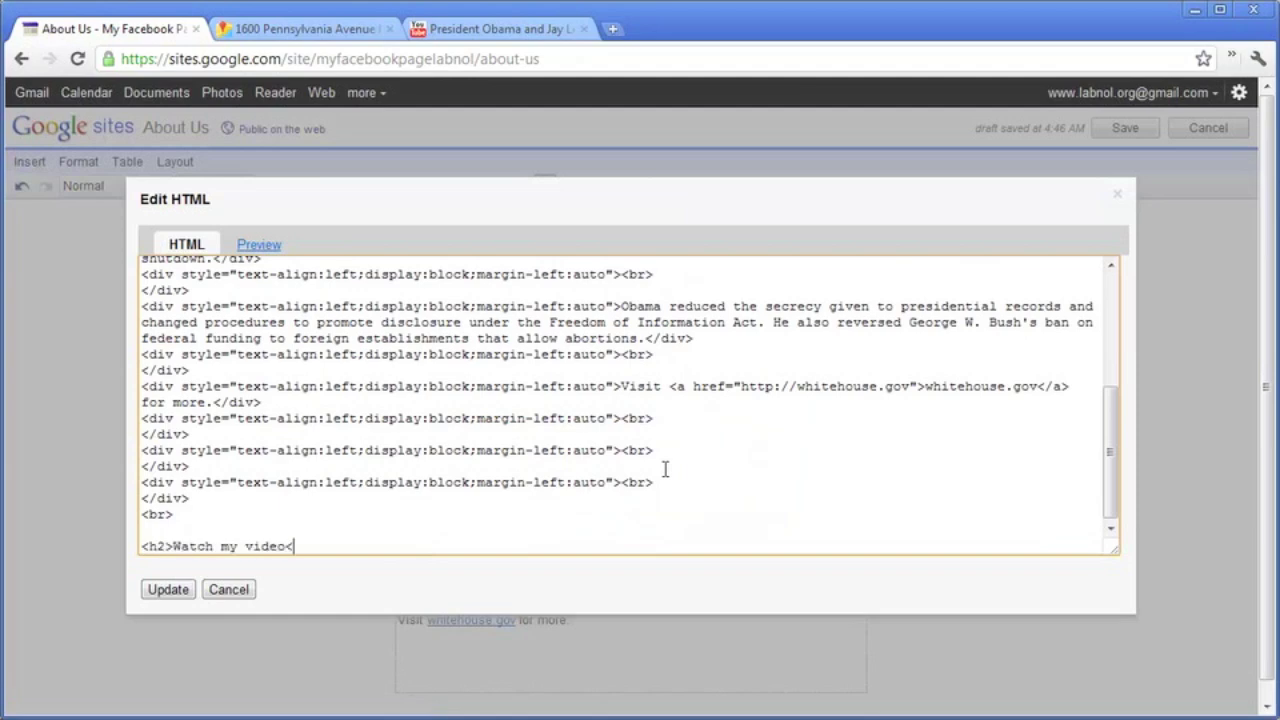
key(Return)
Step: Paste the video embed code below the heading, apply the HTML changes and save the About Us page
key(Return)
key(ctrl+v)
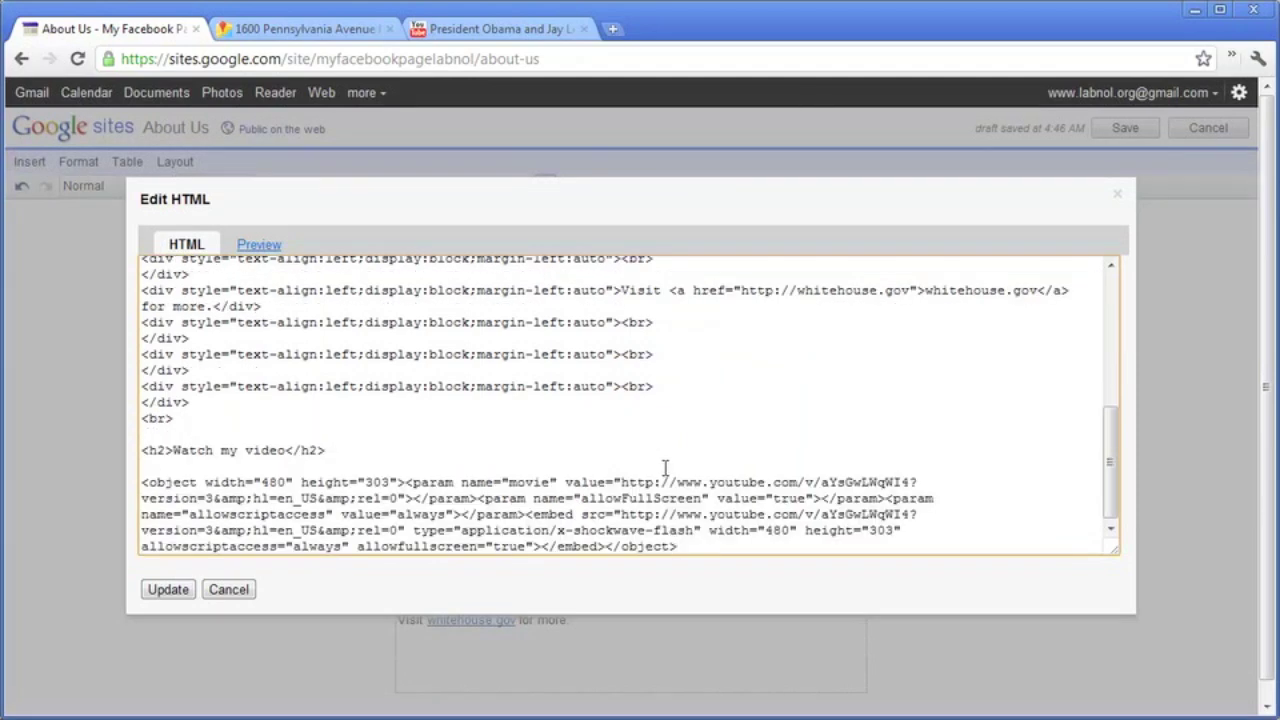
click(168, 589)
click(1125, 128)
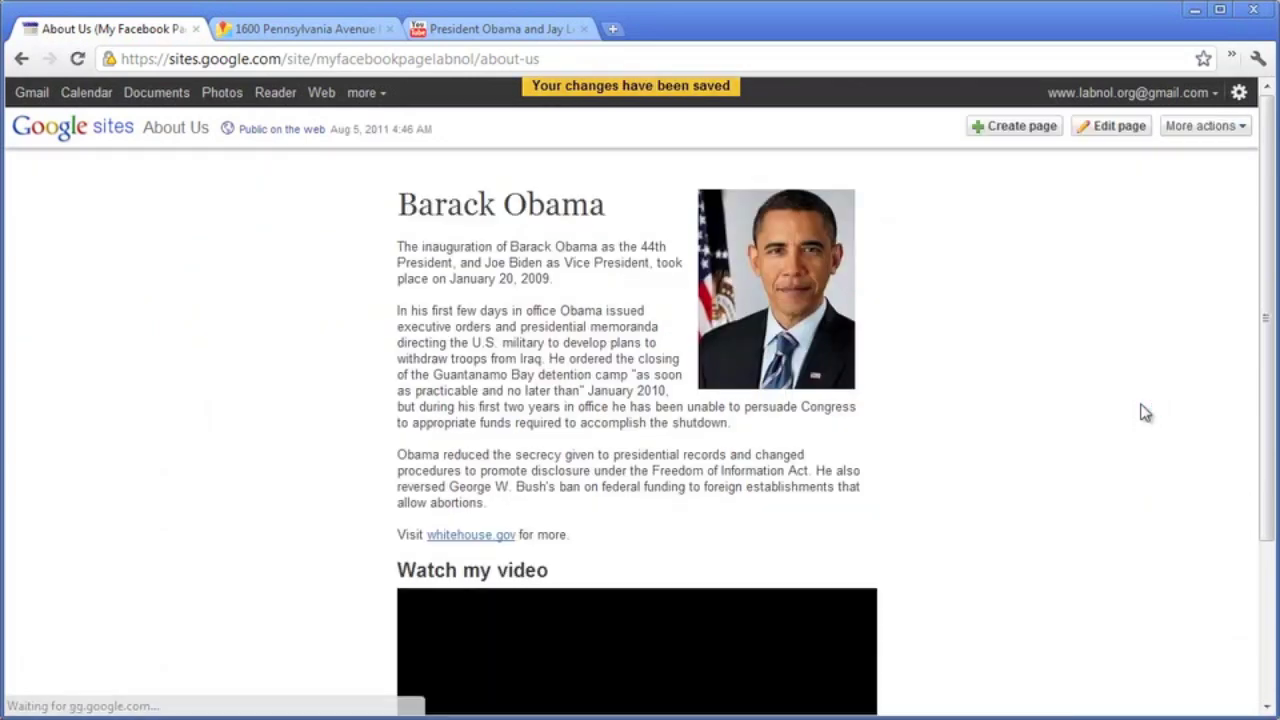
Step: Review the saved page, and reload the Same Place page's About tab on Facebook to check the embedded video
scroll(1145, 412, down, 3)
scroll(1145, 412, up, 3)
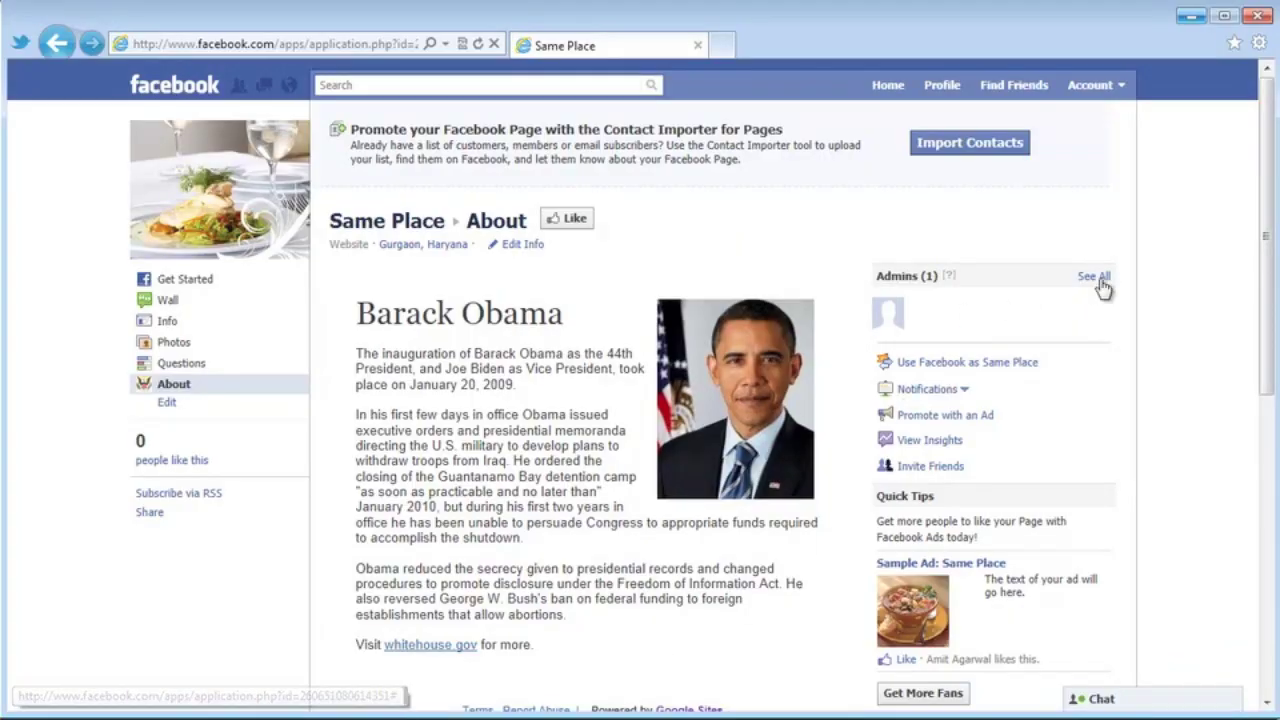
scroll(1149, 277, down, 2)
scroll(1152, 277, up, 2)
click(478, 43)
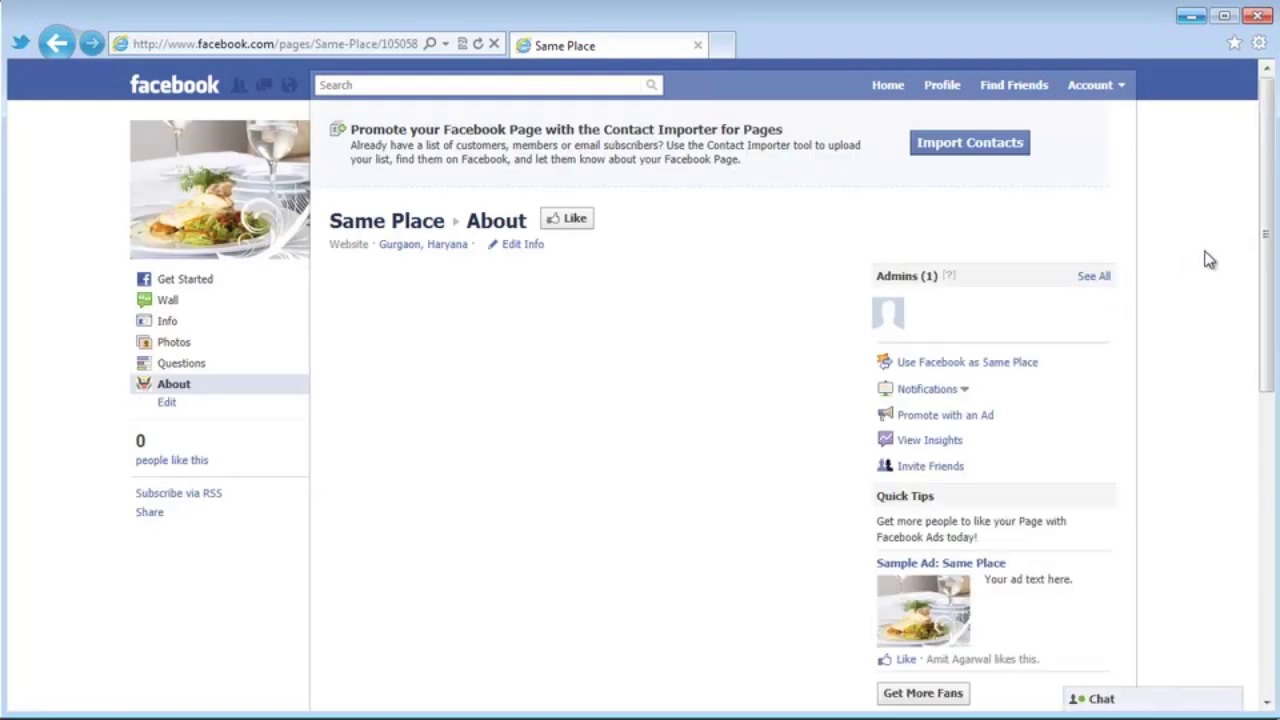
scroll(1208, 260, down, 3)
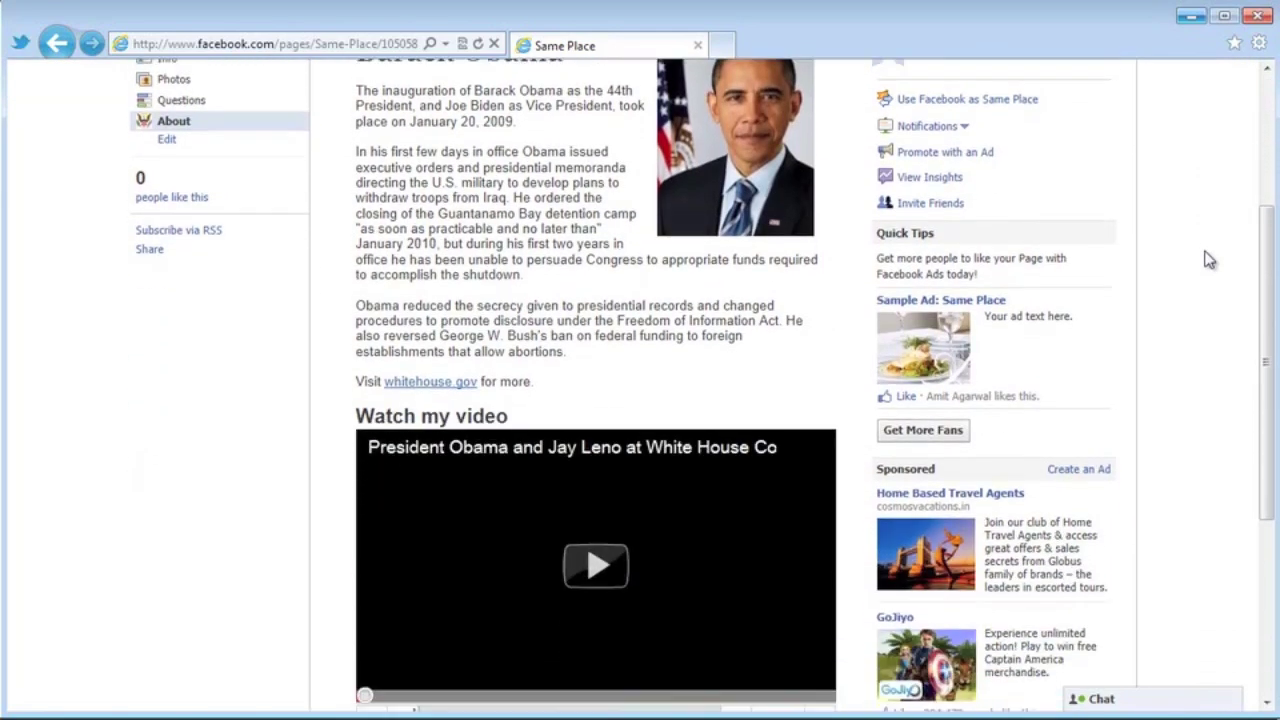
scroll(1208, 260, up, 1)
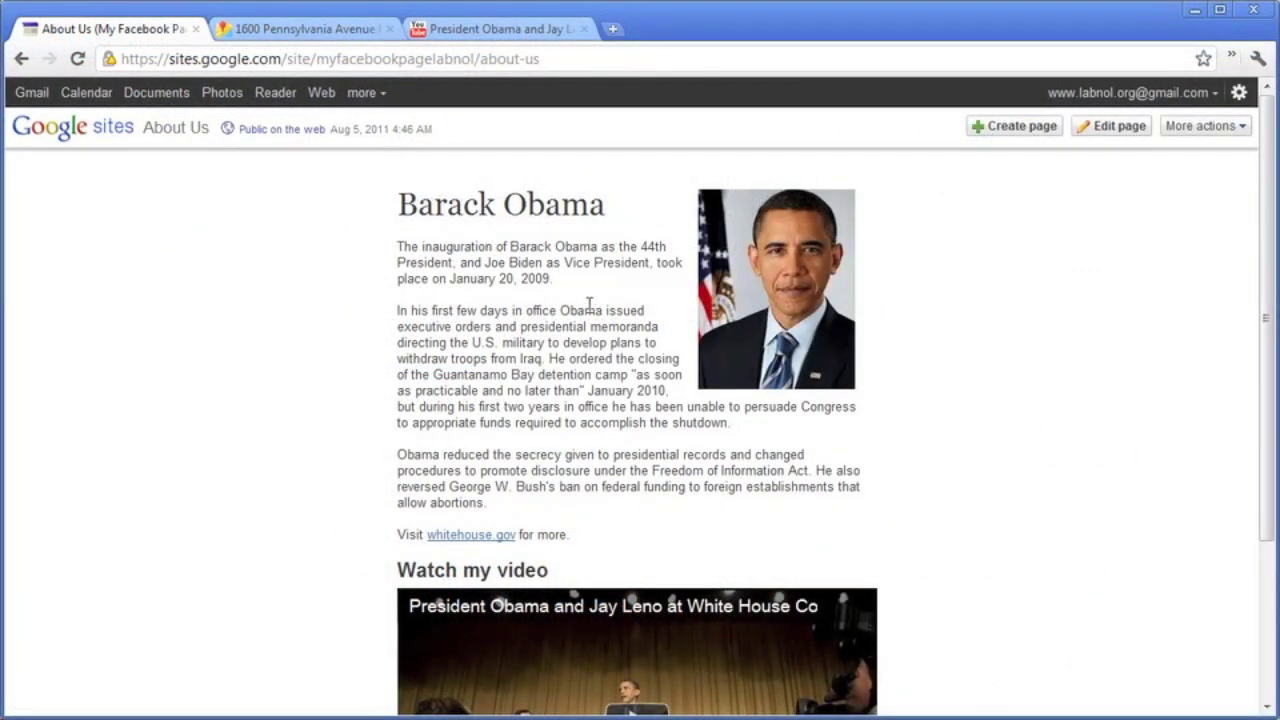
Step: Create a new top-level web page named Contact Us in the Google site
click(1018, 128)
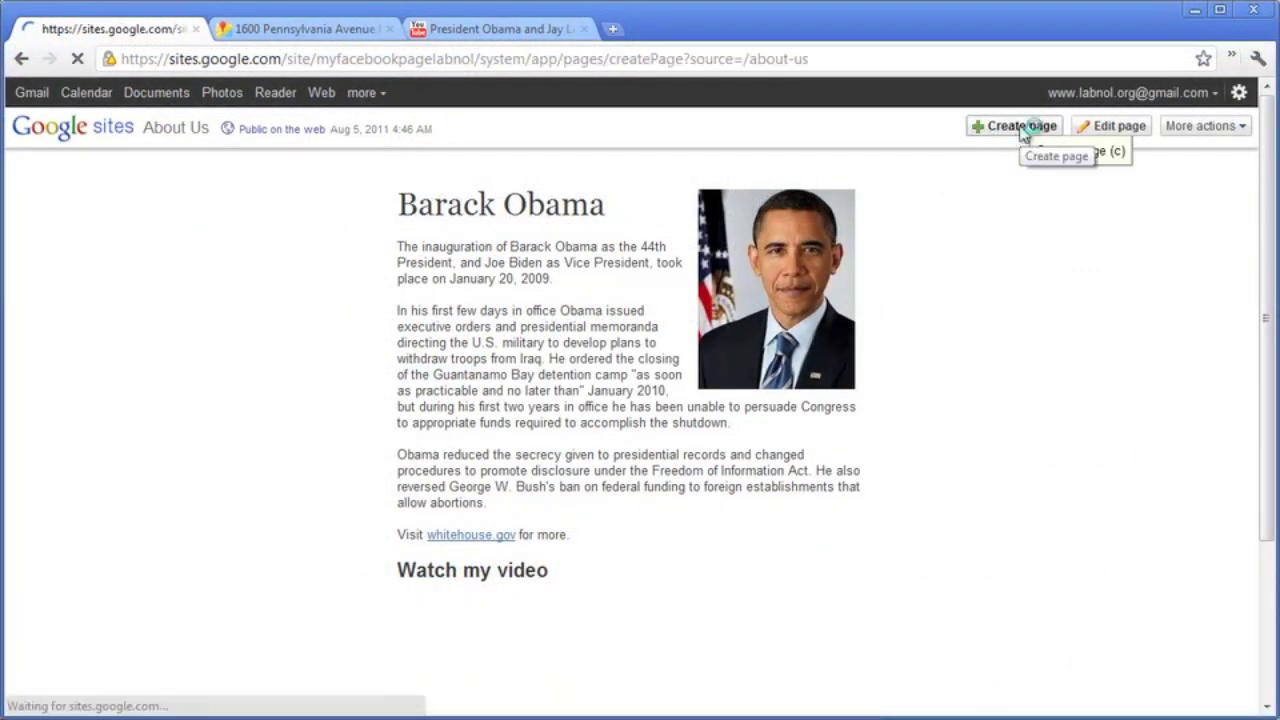
text(Contact Us)
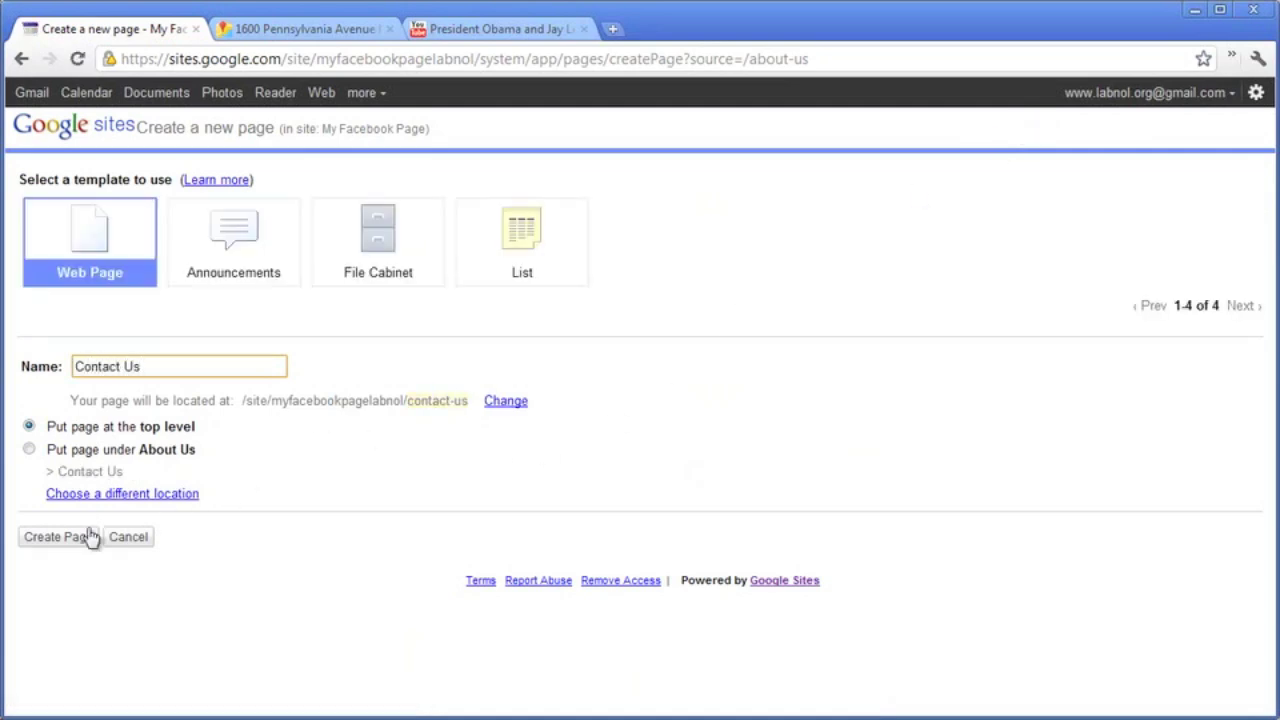
click(68, 540)
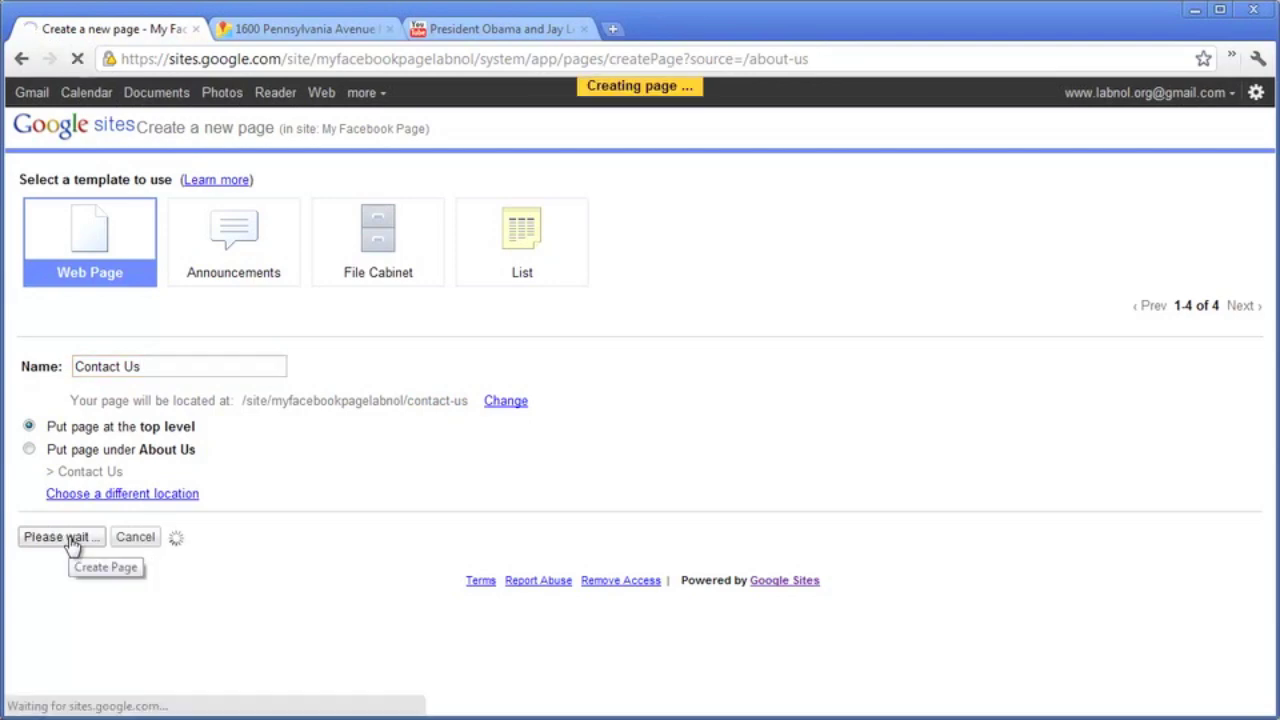
Step: Switch to Google Maps and open the embed customization for the White House map
click(333, 38)
drag(600, 473, 834, 474)
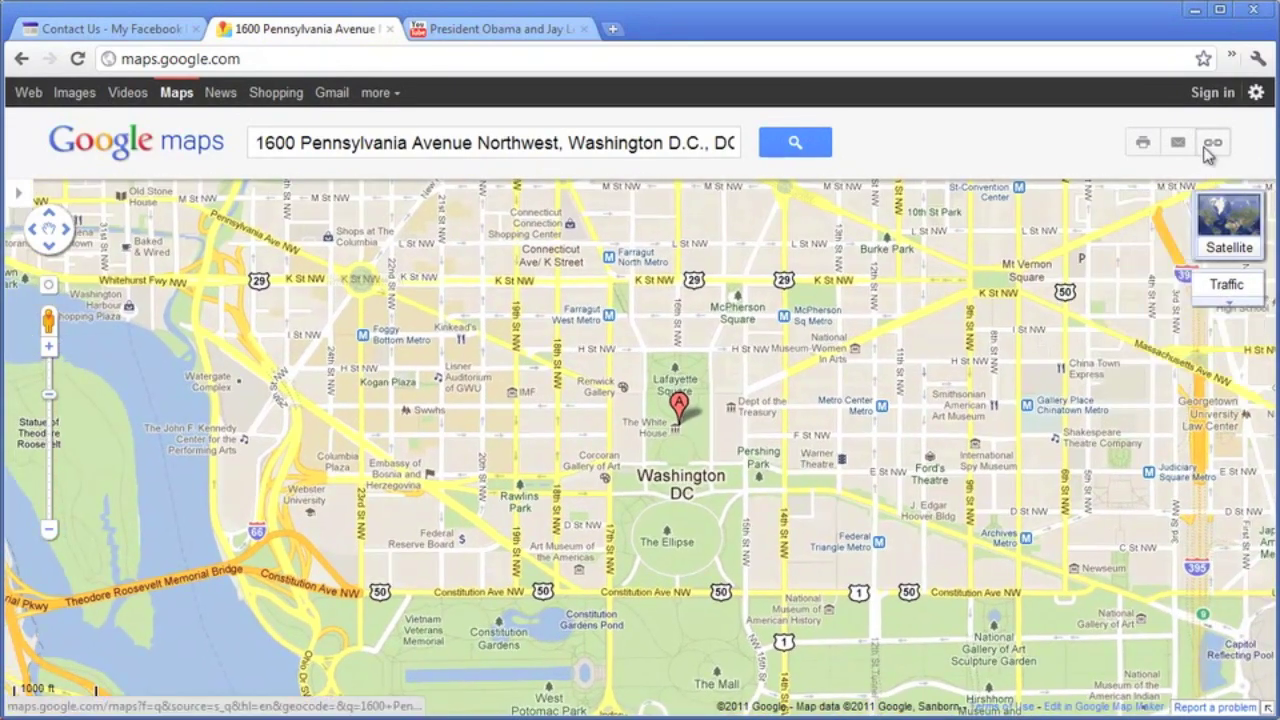
click(1210, 146)
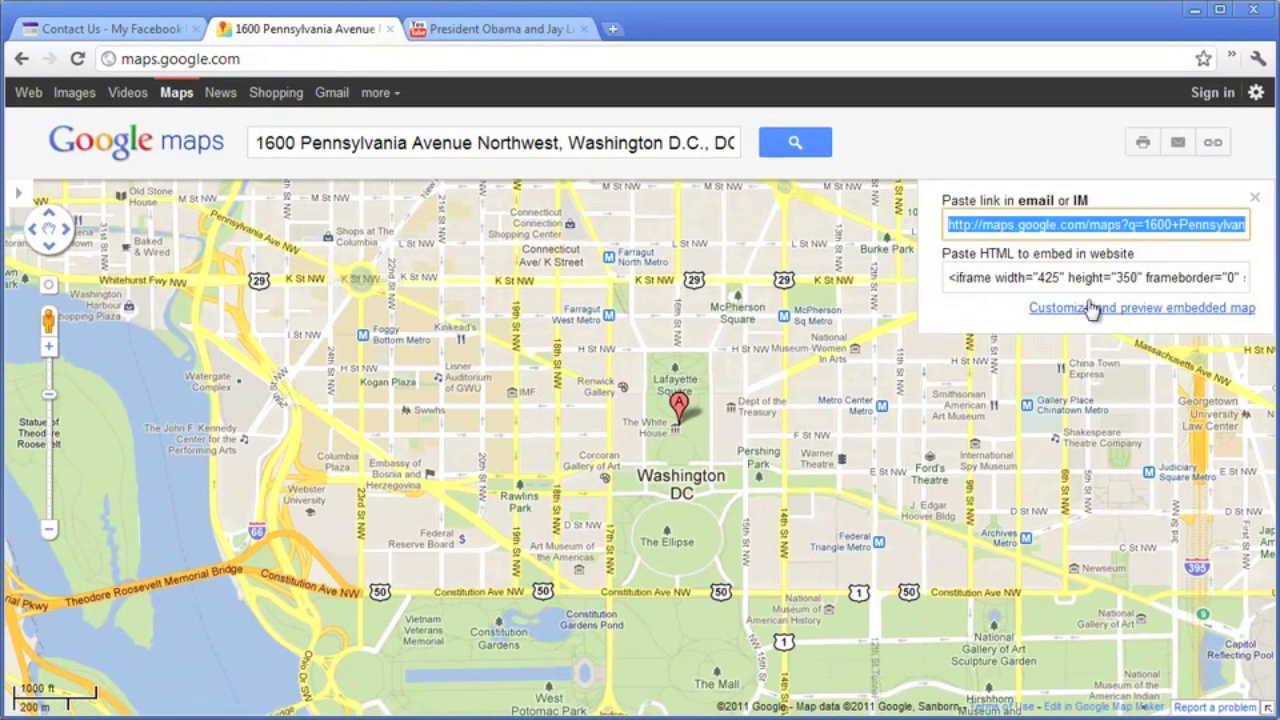
click(1160, 311)
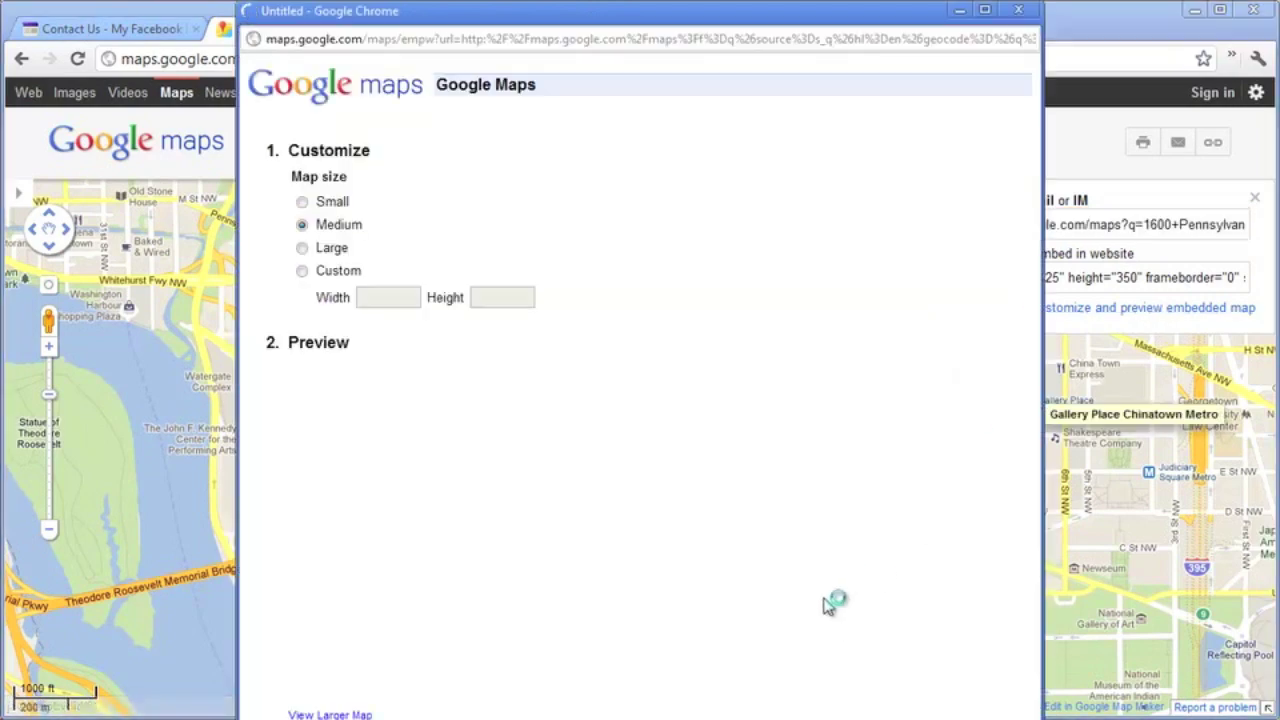
drag(757, 23, 790, 51)
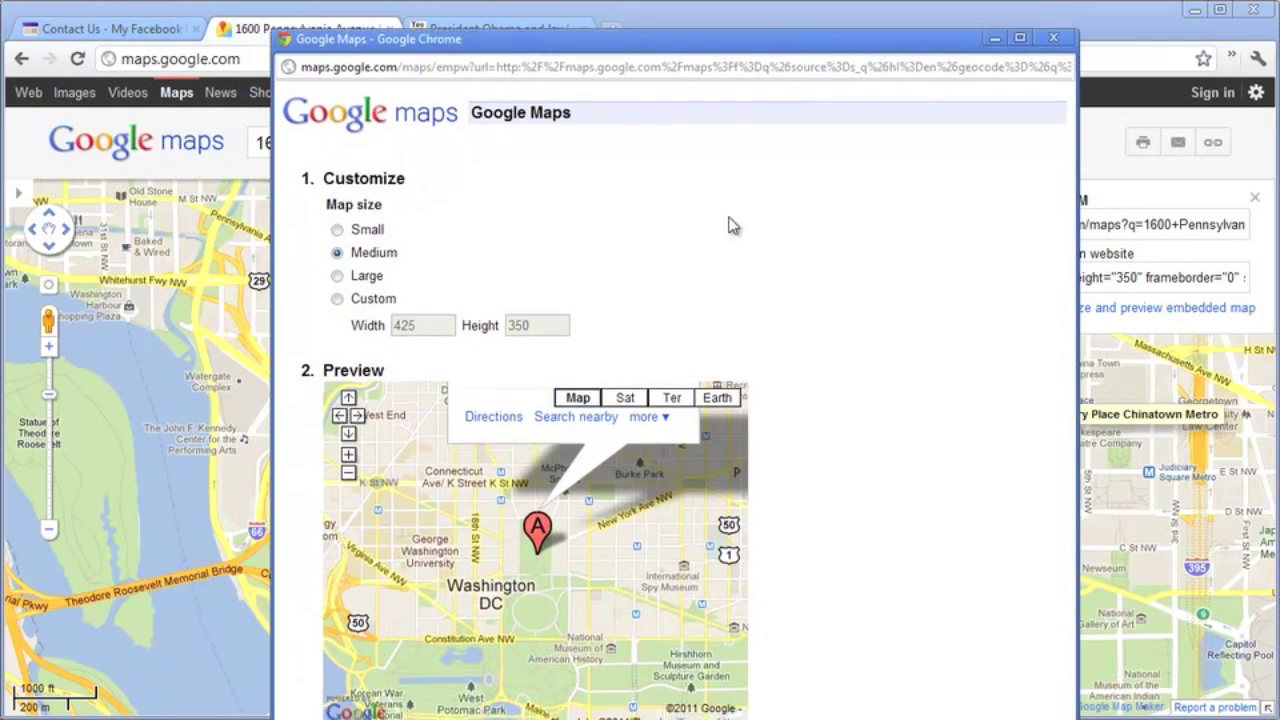
Step: Set the embedded map to a custom size of 490 wide by 600 high
click(339, 300)
text(490)
key(Tab)
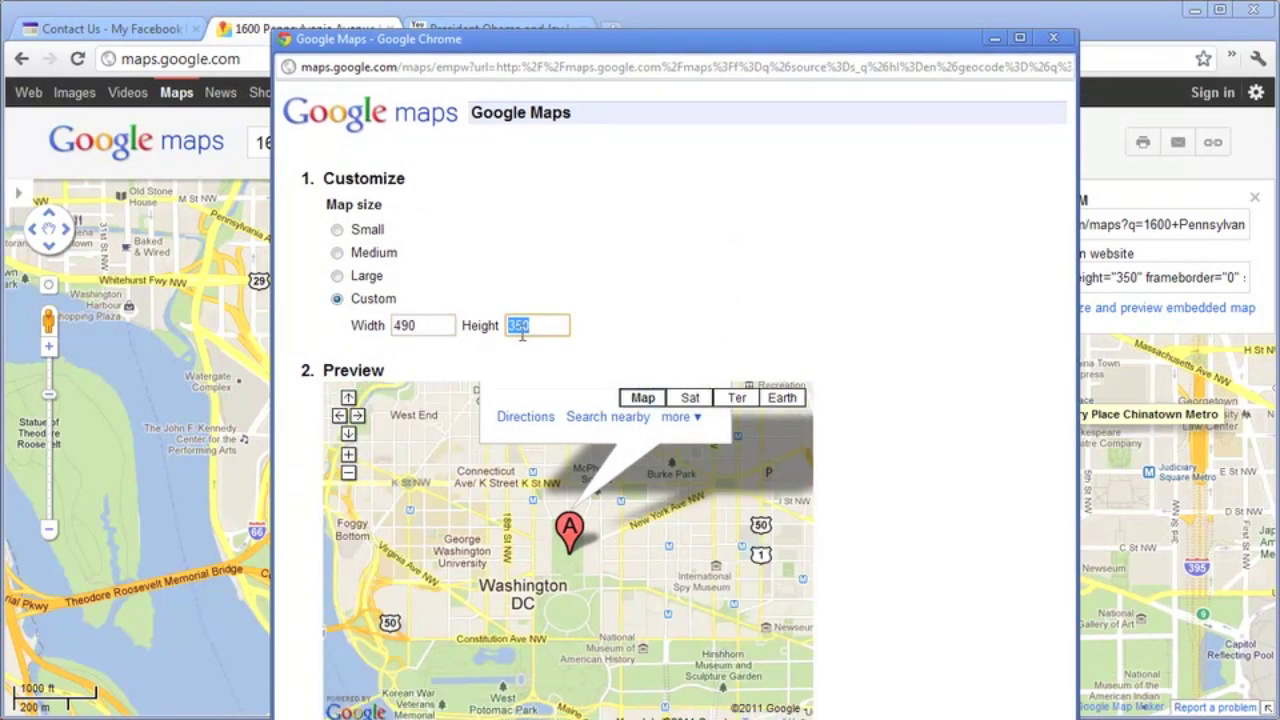
text(600)
key(Tab)
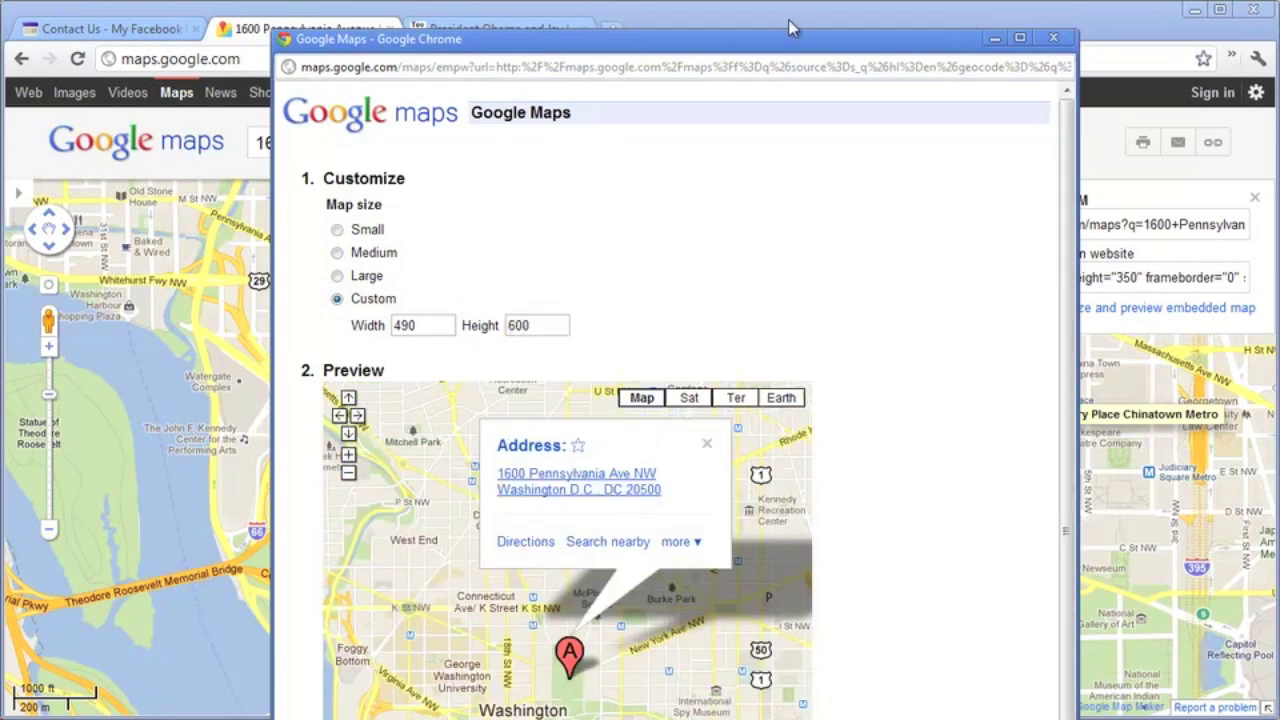
Step: Copy the customized map's embed HTML, close the customization window and return to the Contact Us page editor
drag(790, 35, 818, 35)
scroll(906, 289, down, 4)
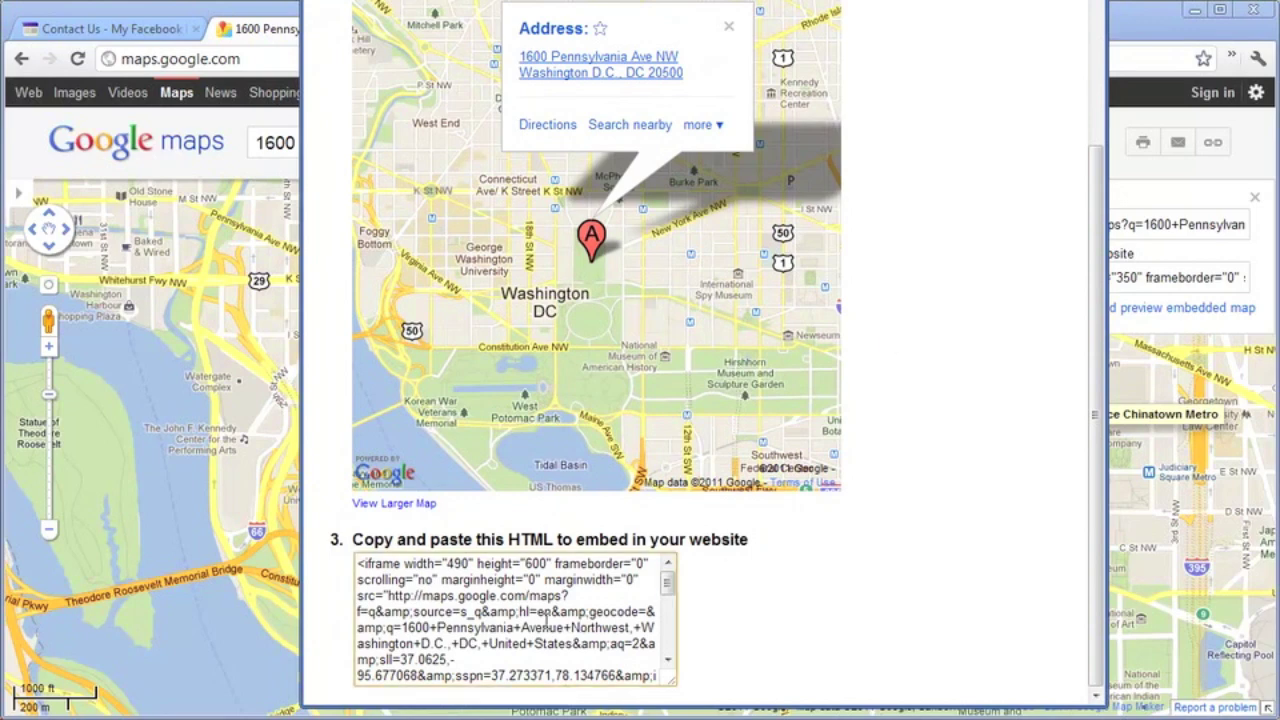
click(548, 620)
right_click(545, 621)
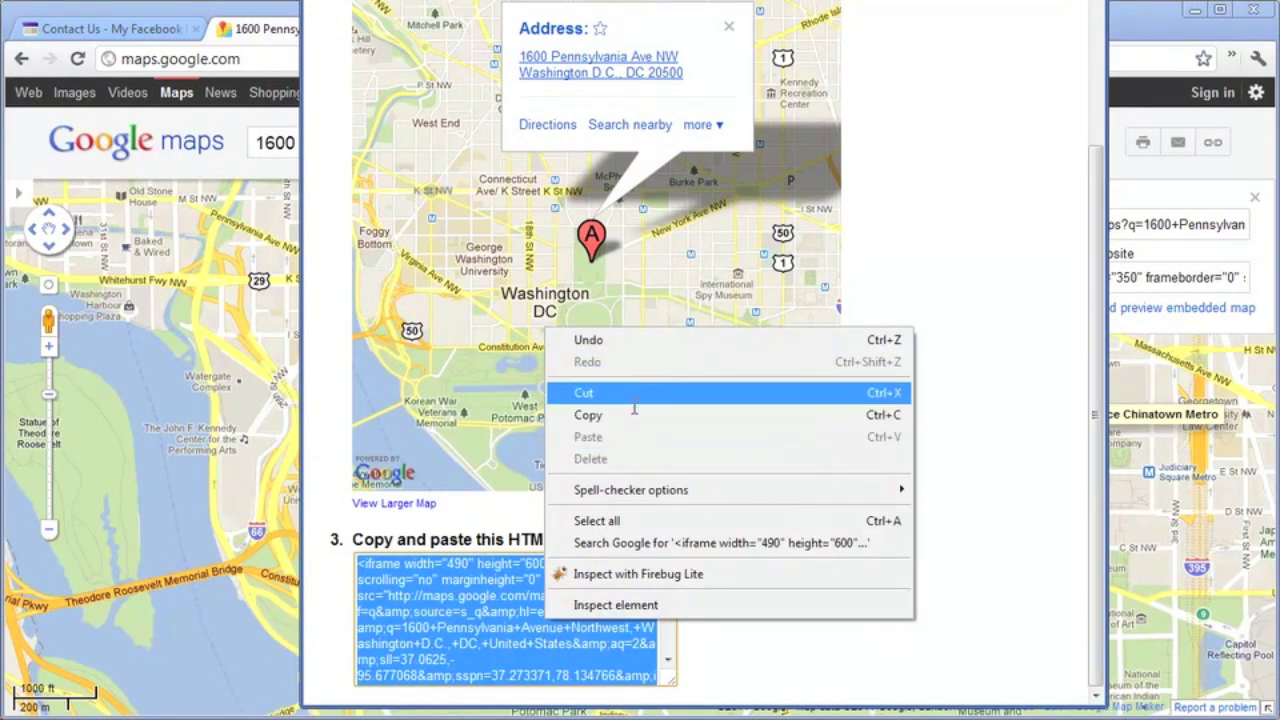
click(634, 414)
key(ctrl+w)
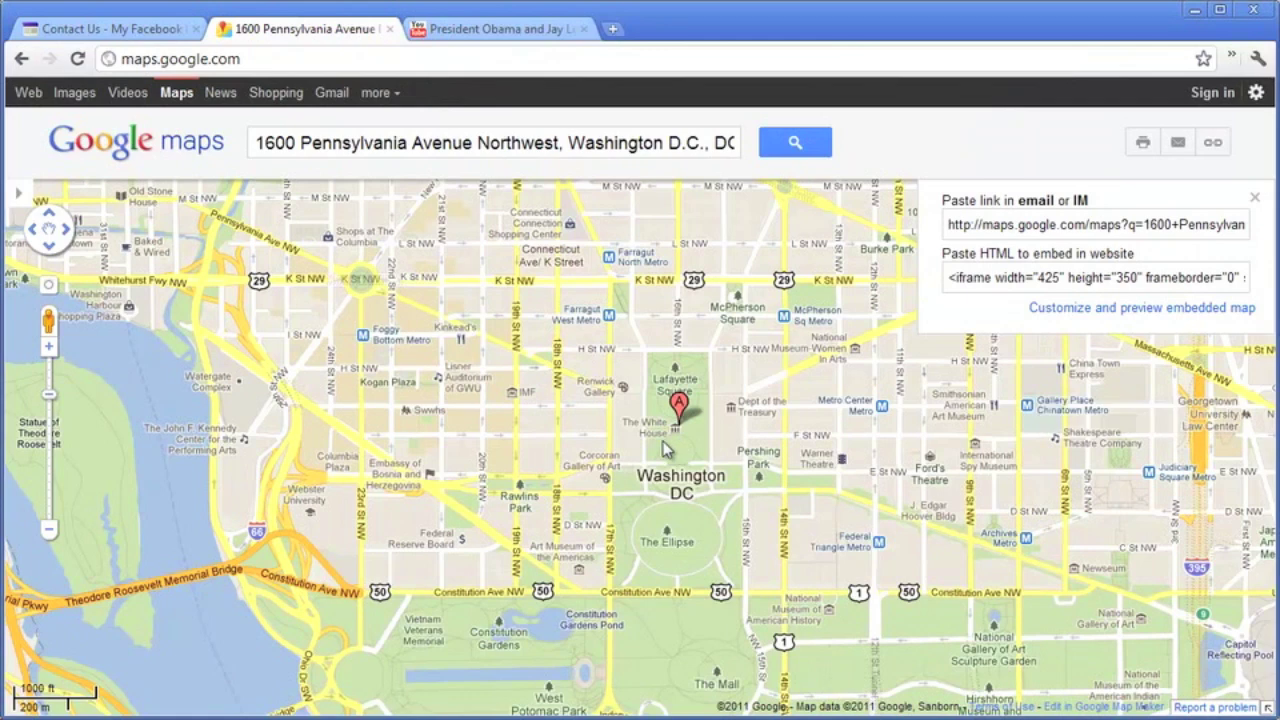
click(130, 28)
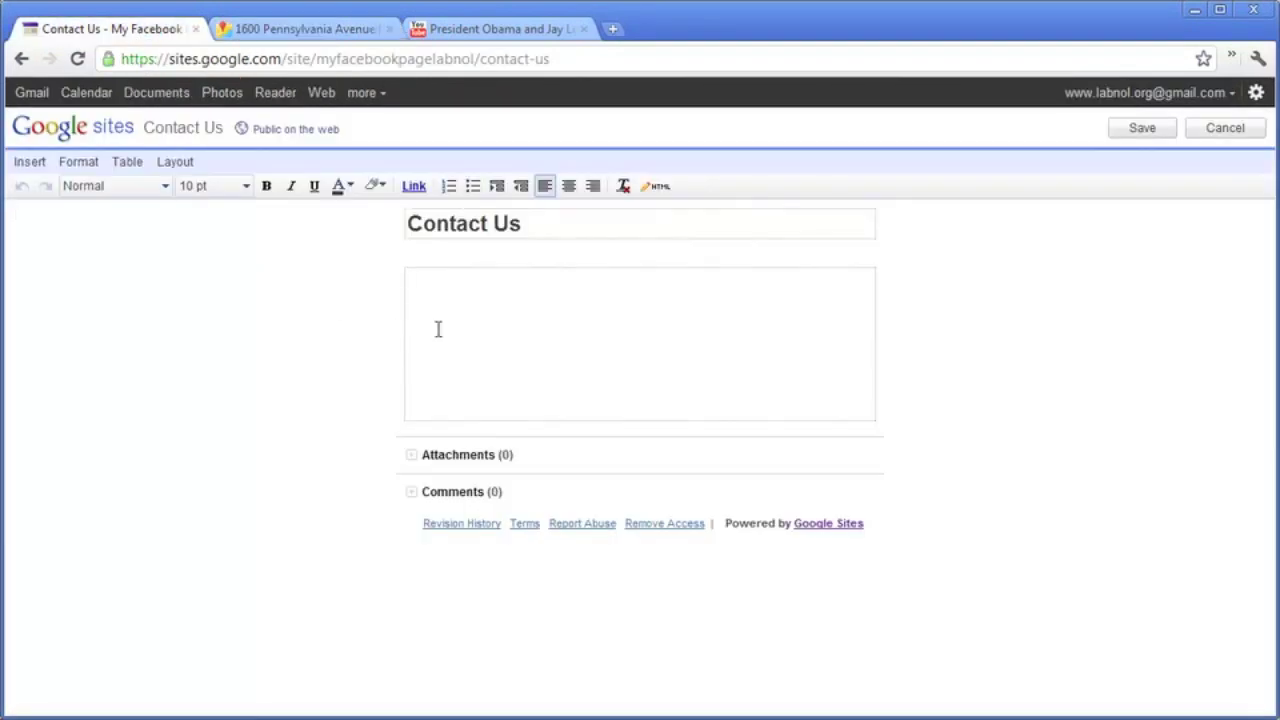
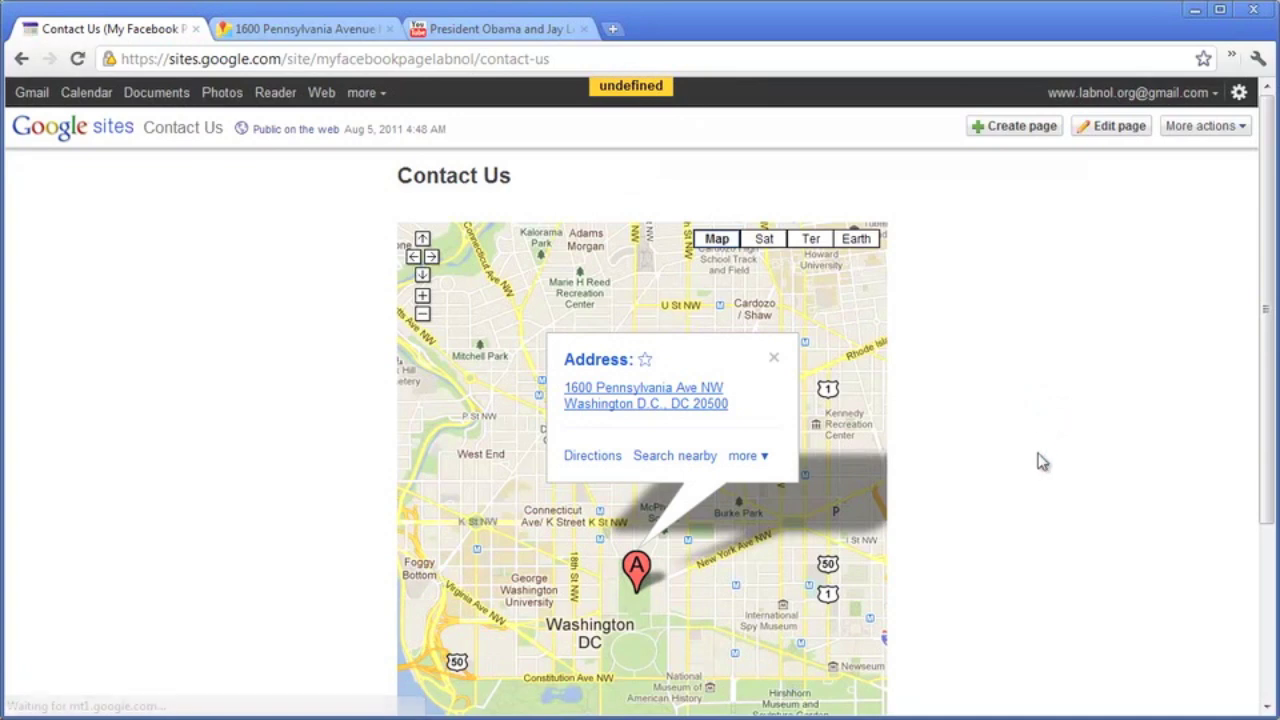
Step: Turn off the four display options in the Contact Us page's settings and save them
click(1198, 127)
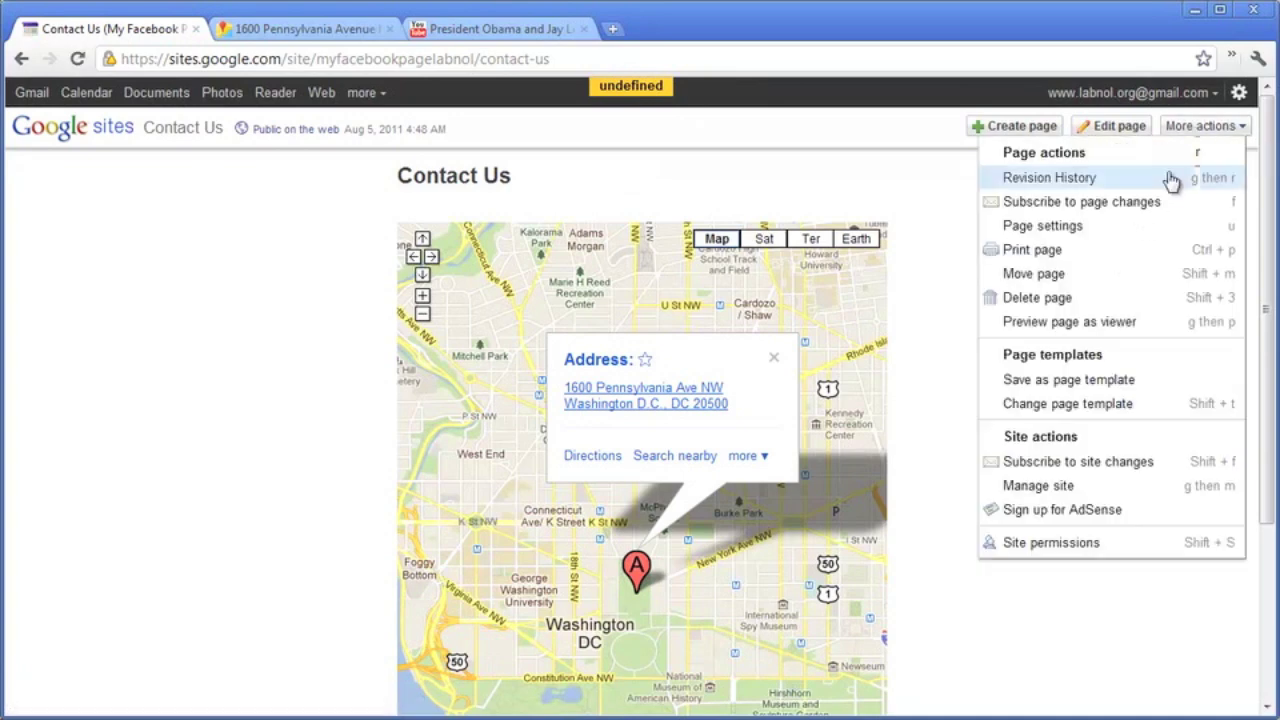
click(1135, 227)
click(412, 292)
click(412, 311)
click(412, 330)
click(412, 349)
click(429, 528)
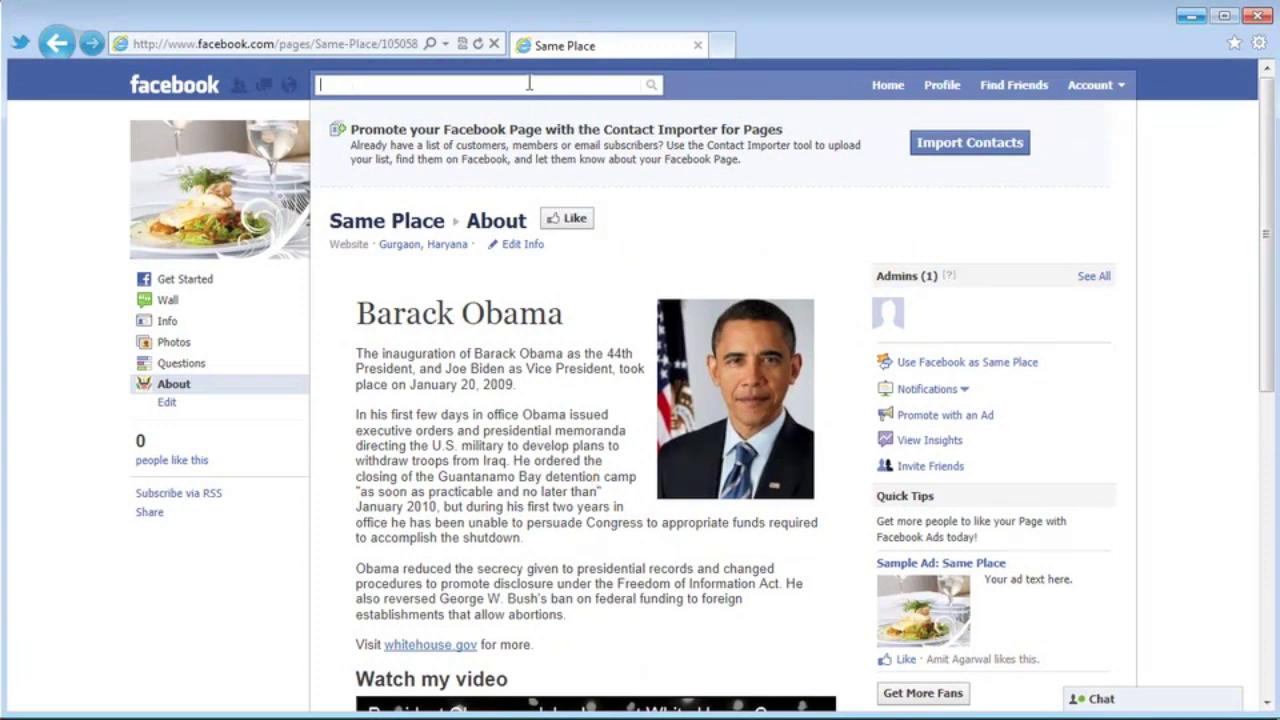
Step: Open the Facebook Developers app and create a new app named ContactMe, agreeing to the Facebook terms
text(deve)
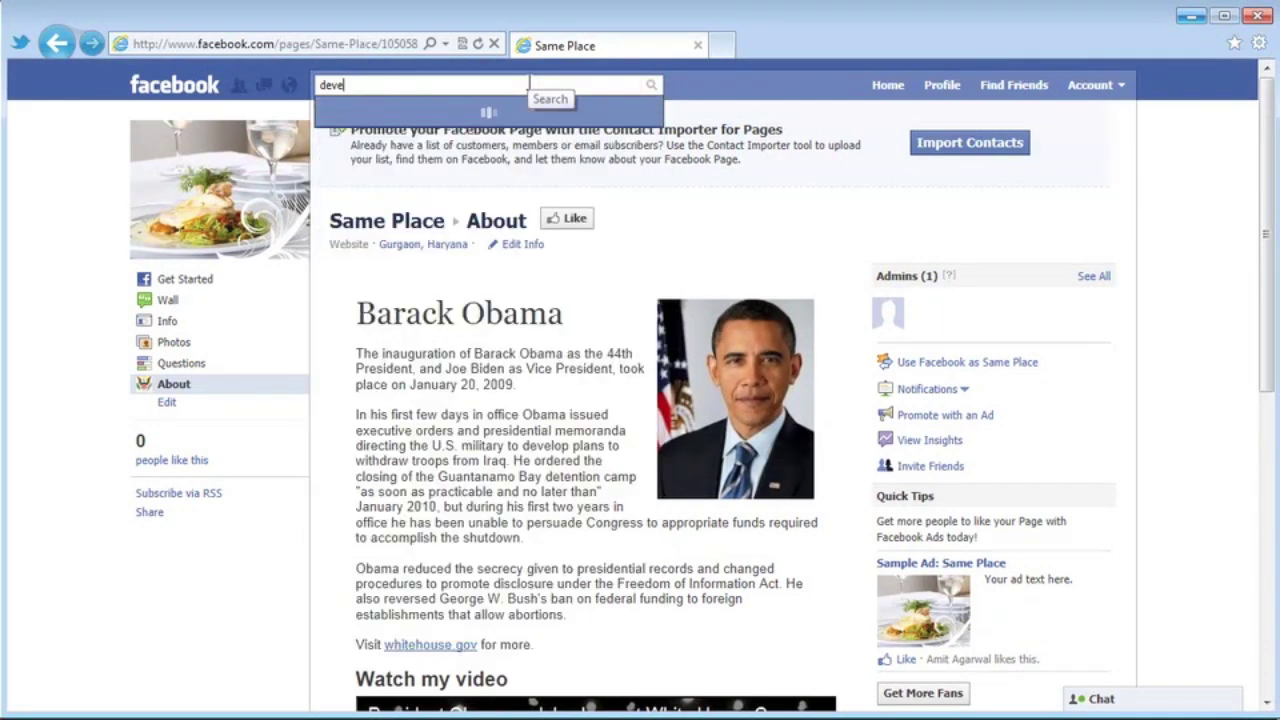
click(538, 147)
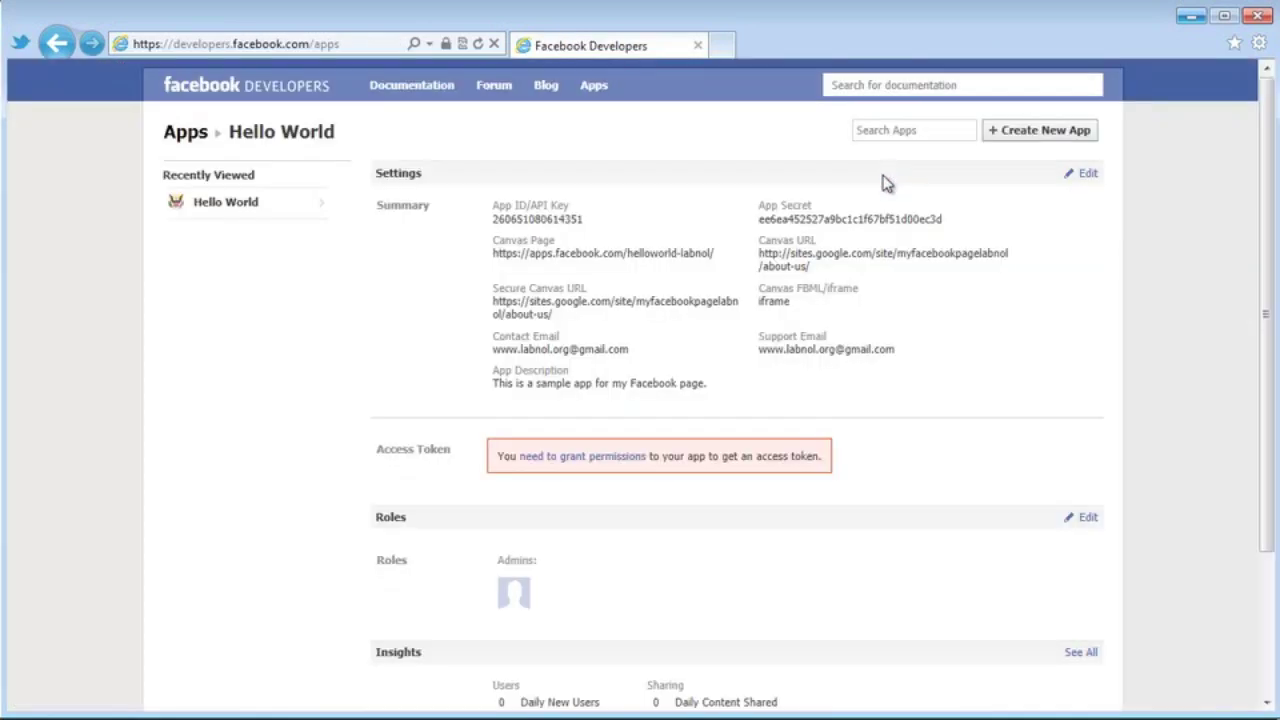
click(1038, 144)
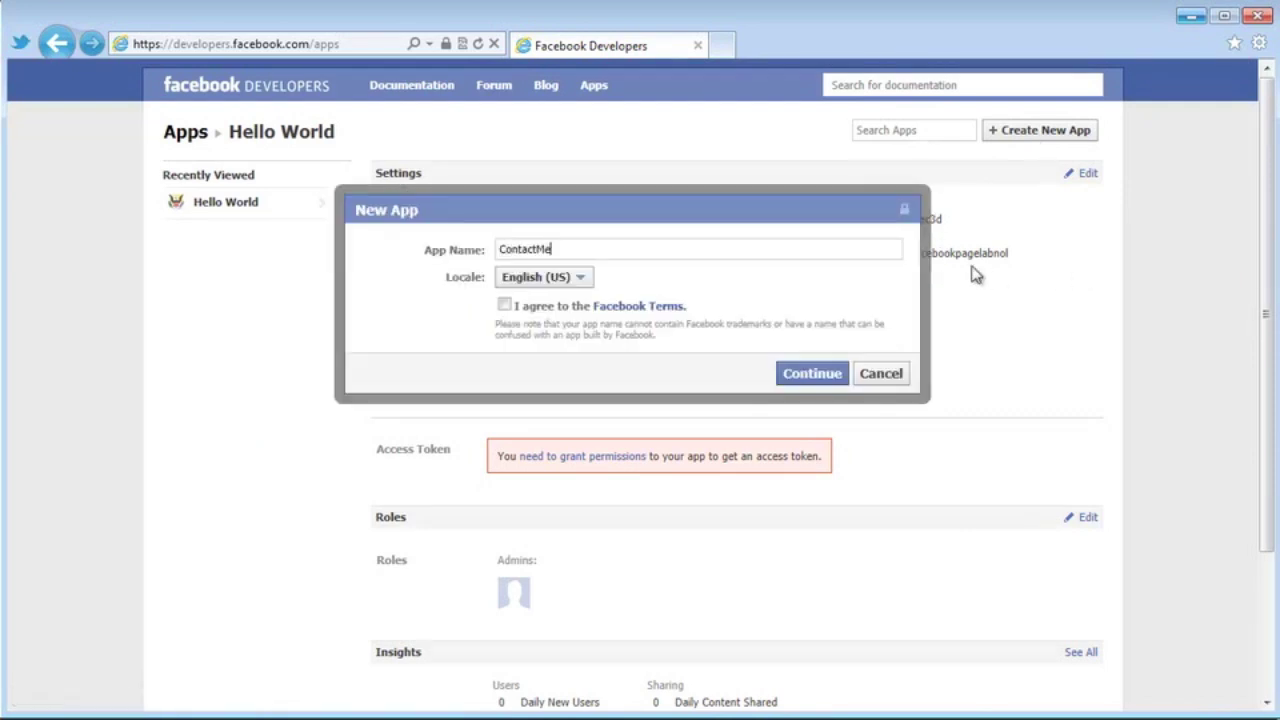
click(504, 305)
click(815, 376)
Step: Set the app's display name to Contact Me and its description to "How to reach here?", and save the basic info
click(846, 371)
scroll(800, 330, down, 2)
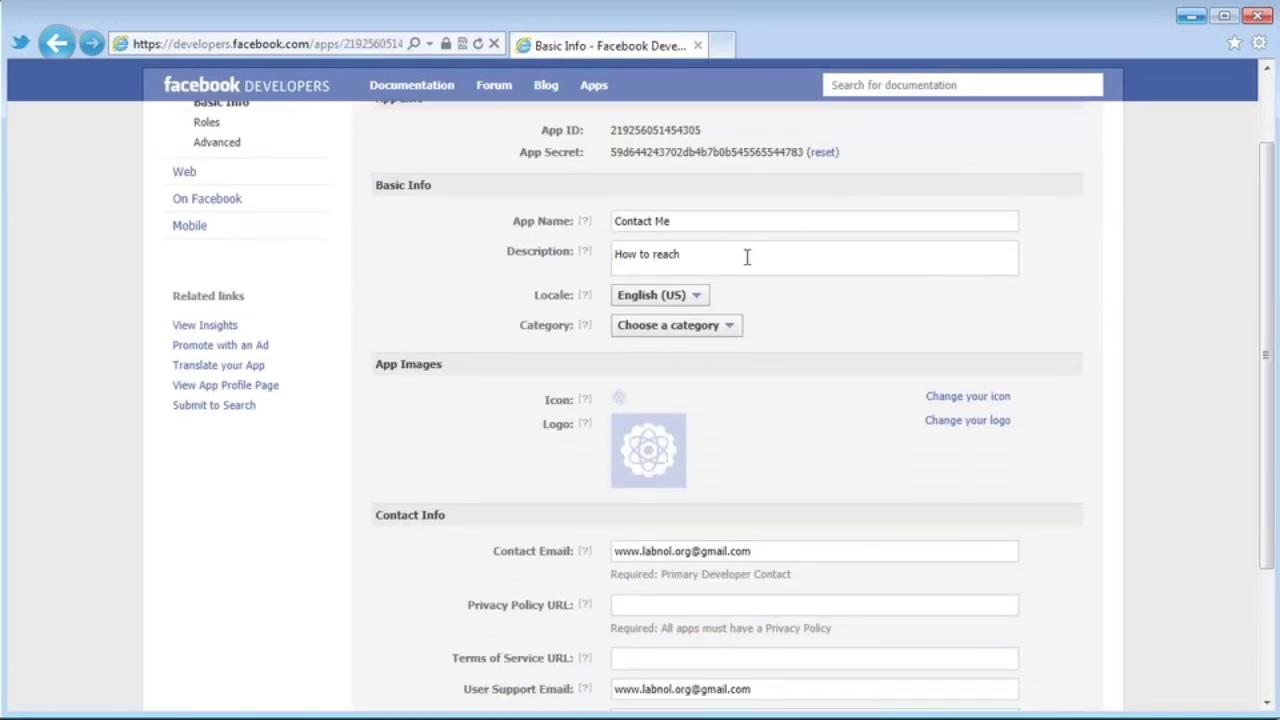
scroll(830, 403, down, 3)
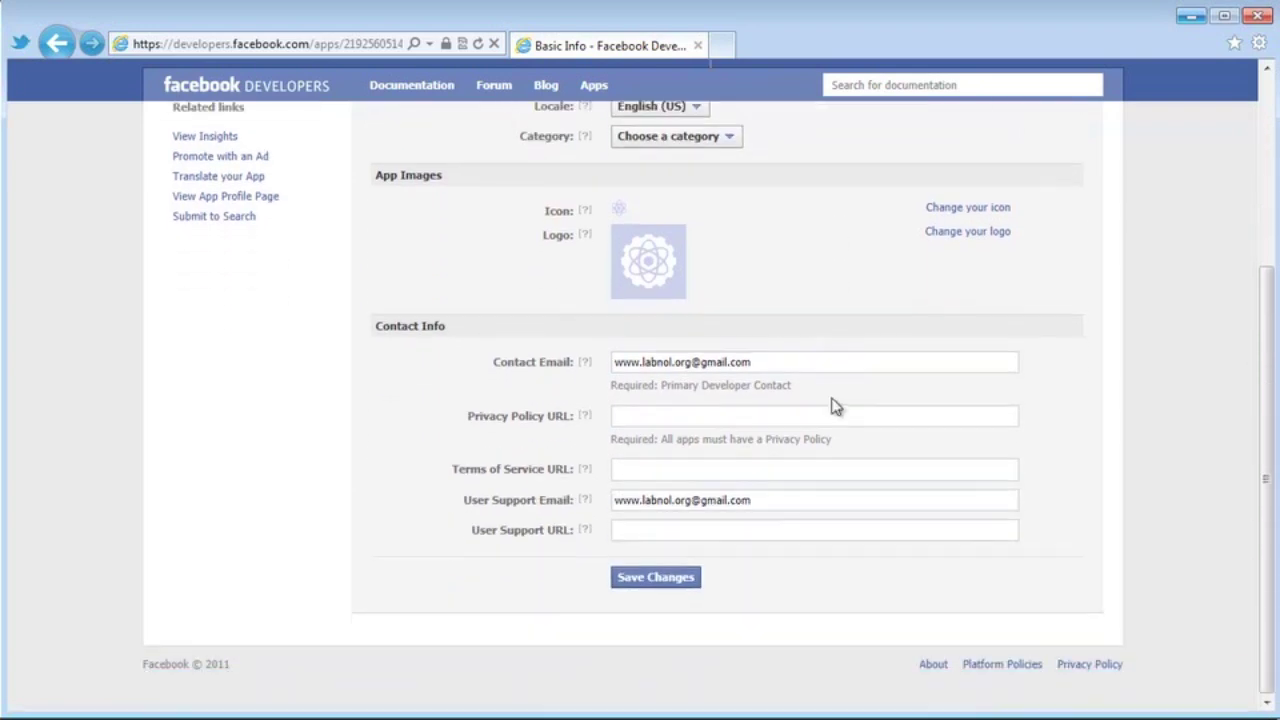
click(656, 577)
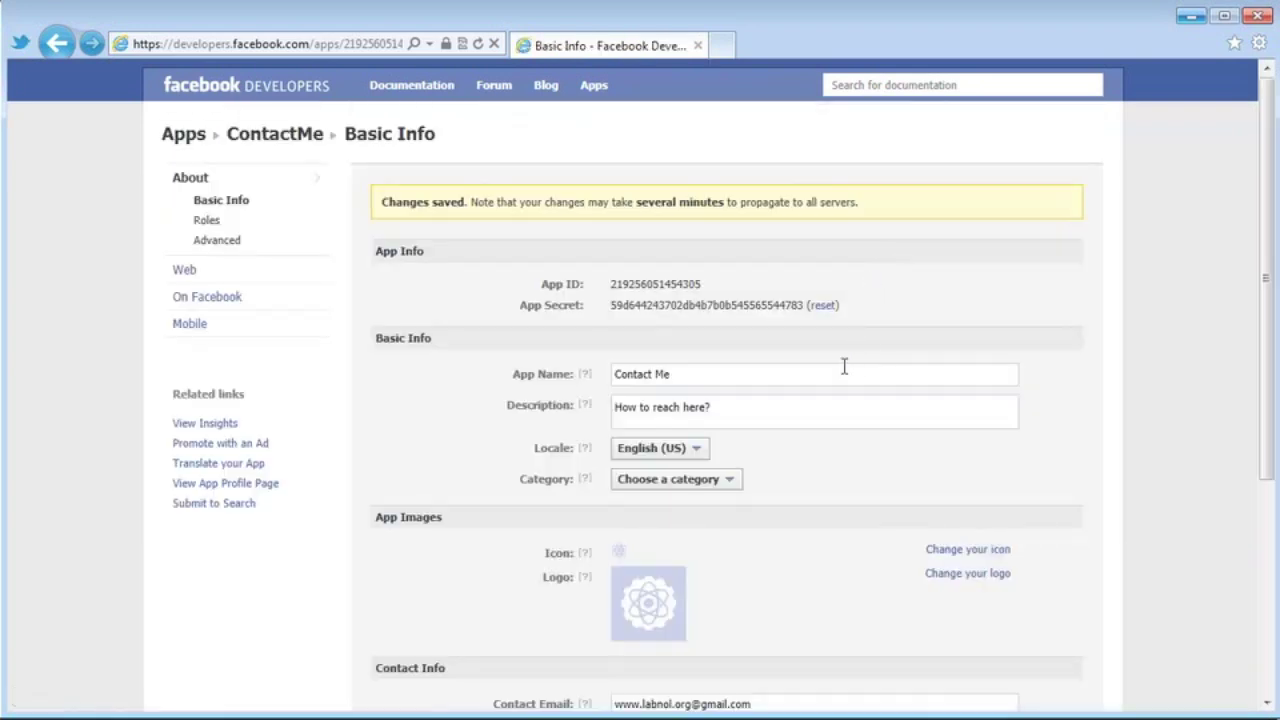
Step: Set the app's canvas page name to contactme-labnol and copy the Contact Us page's address from Google Sites in the other browser
scroll(1026, 363, down, 1)
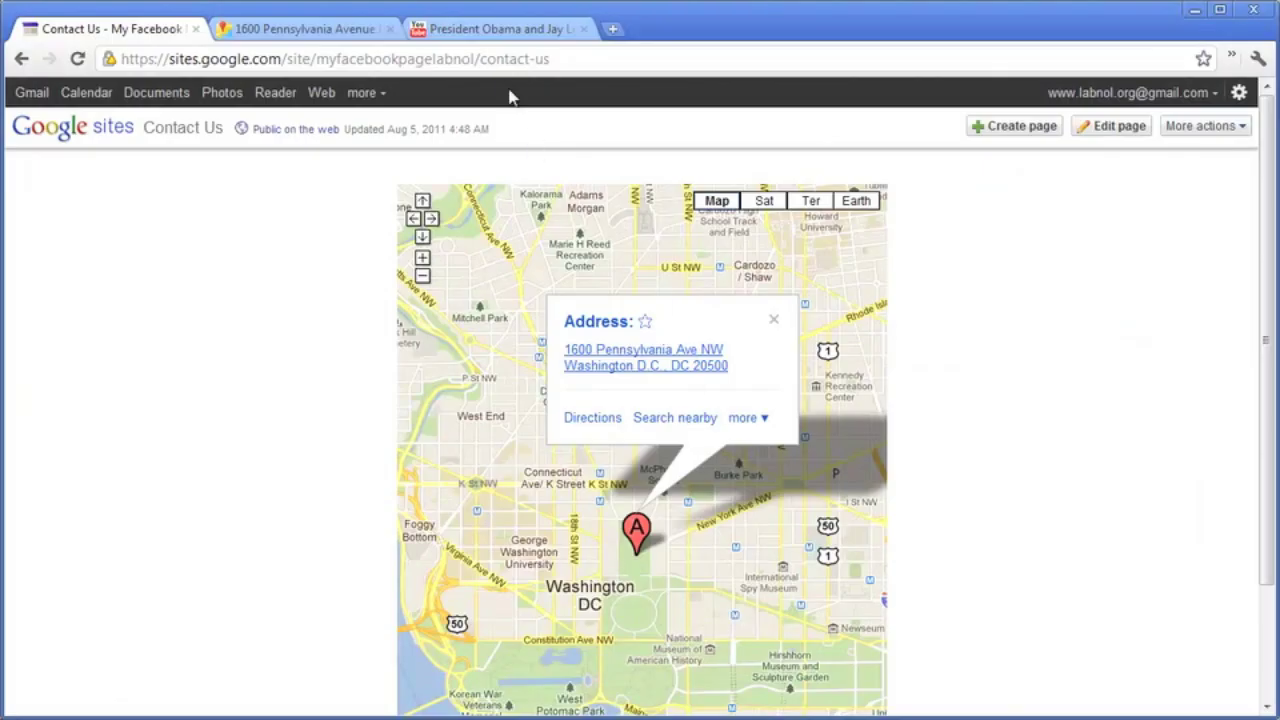
click(500, 60)
right_click(500, 62)
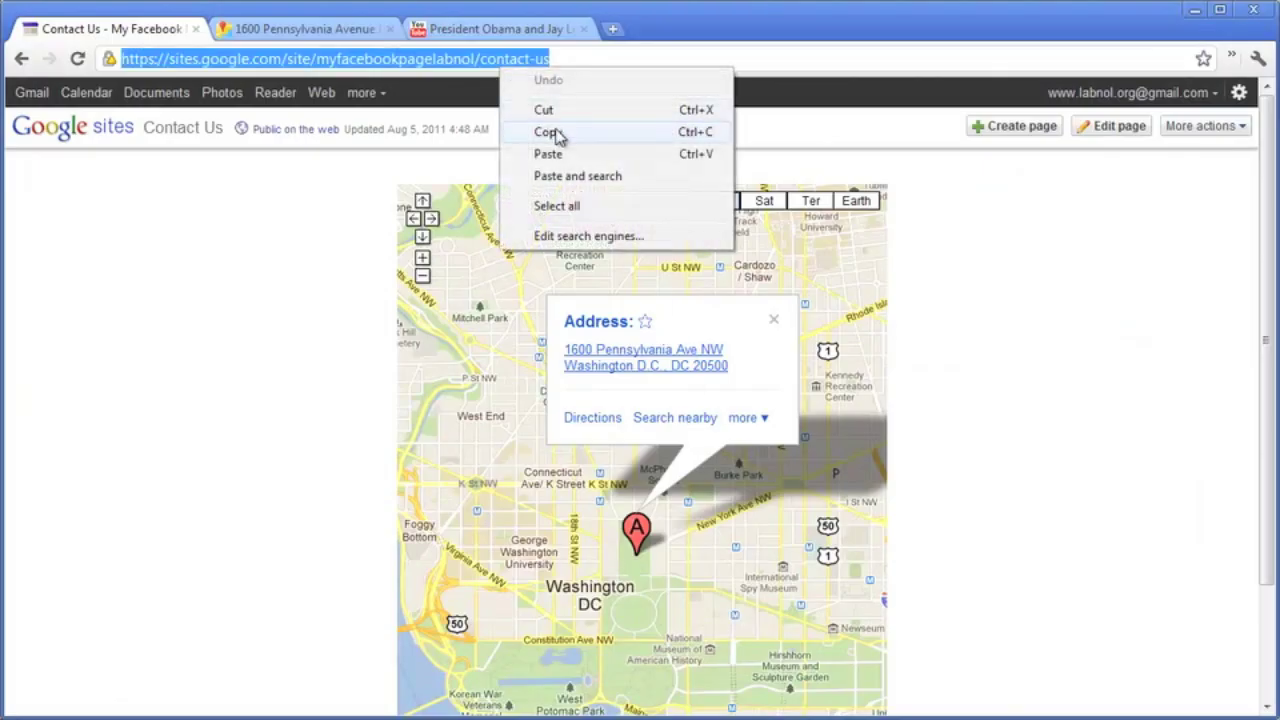
click(555, 133)
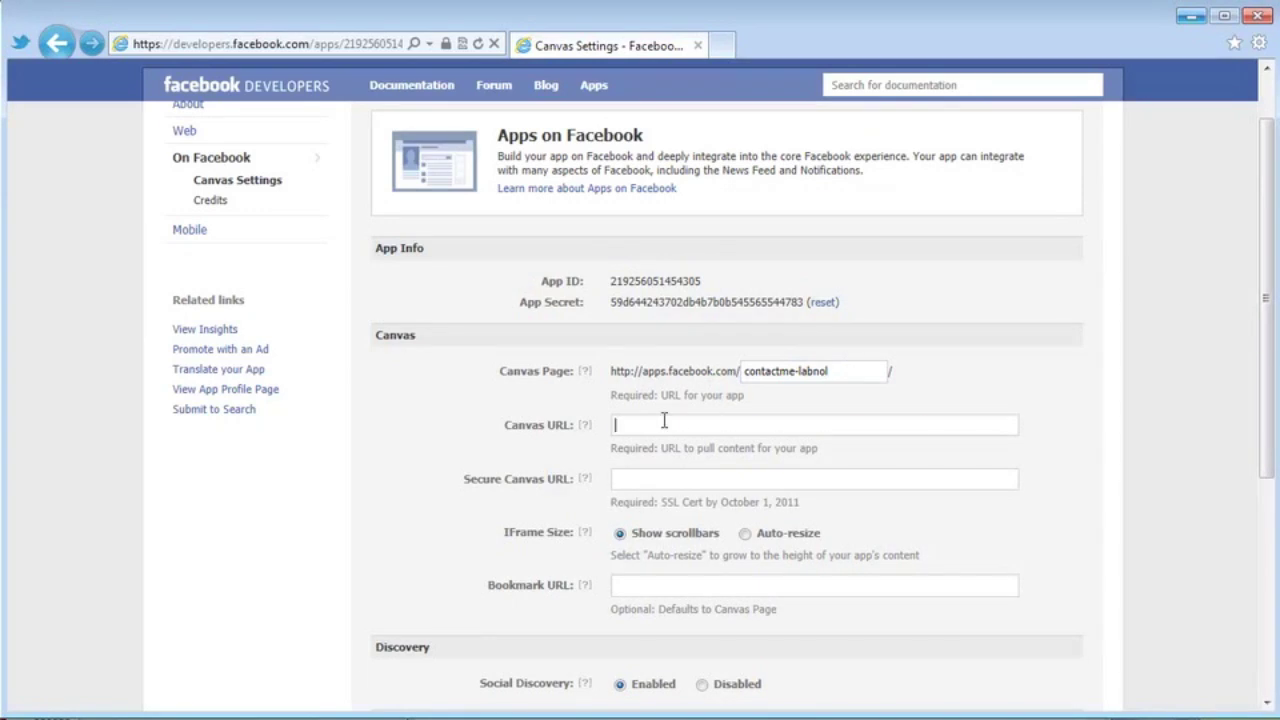
key(ctrl+v)
click(641, 425)
key(BackSpace)
click(713, 485)
key(ctrl+v)
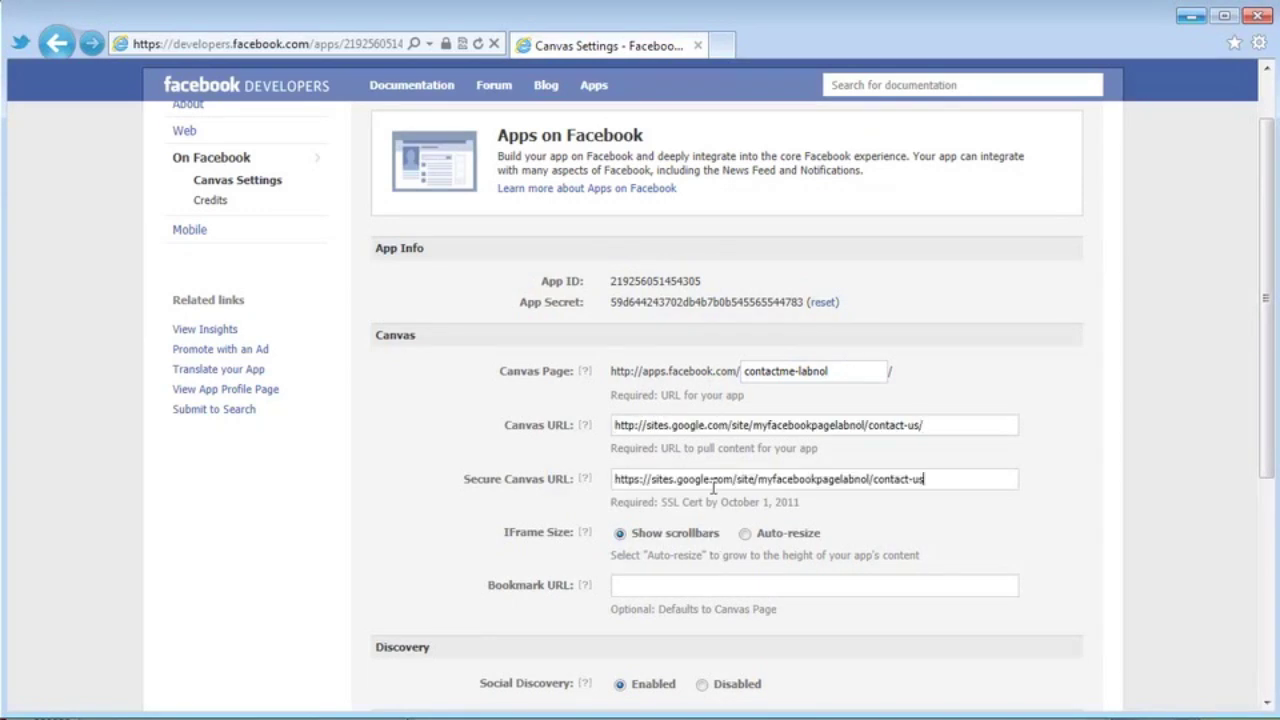
Step: Name the page tab Contact, enter the http and https contact-us/ addresses as its Tab URL and Secure Tab URL, and save the settings
scroll(989, 331, down, 4)
click(739, 369)
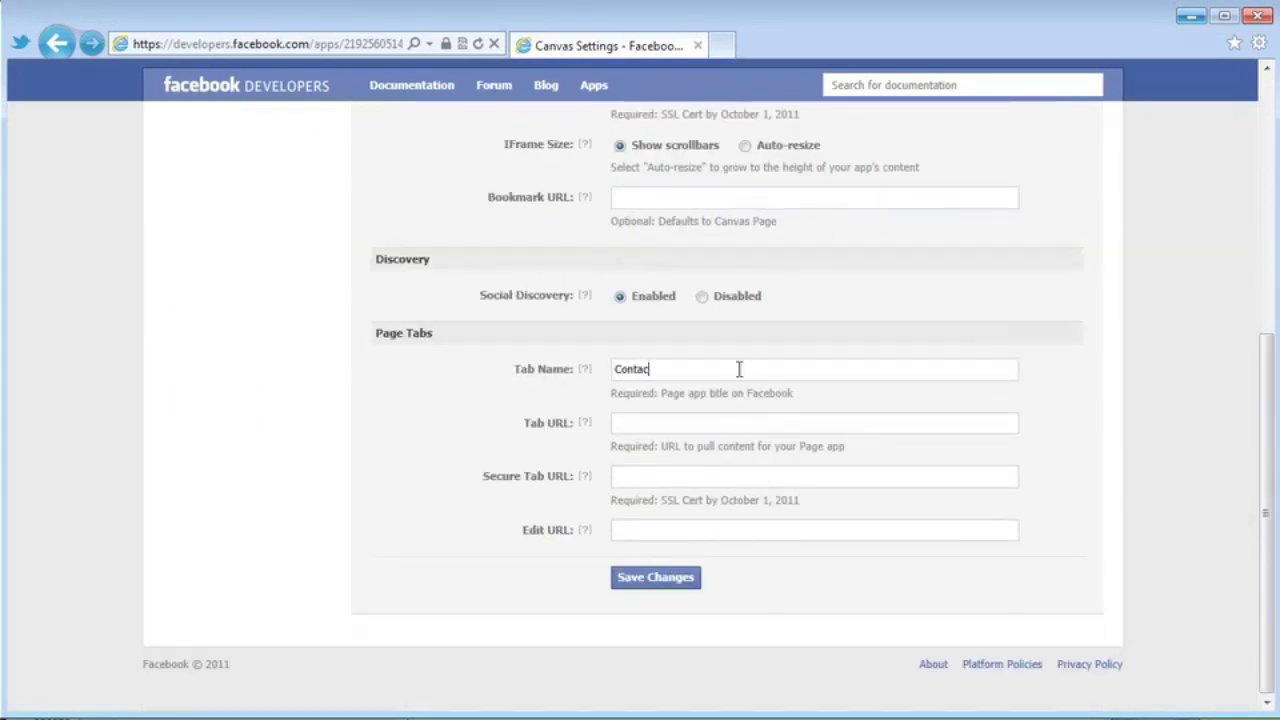
key(ctrl+v)
click(641, 422)
key(BackSpace)
key(End)
text(/)
click(647, 477)
key(ctrl+v)
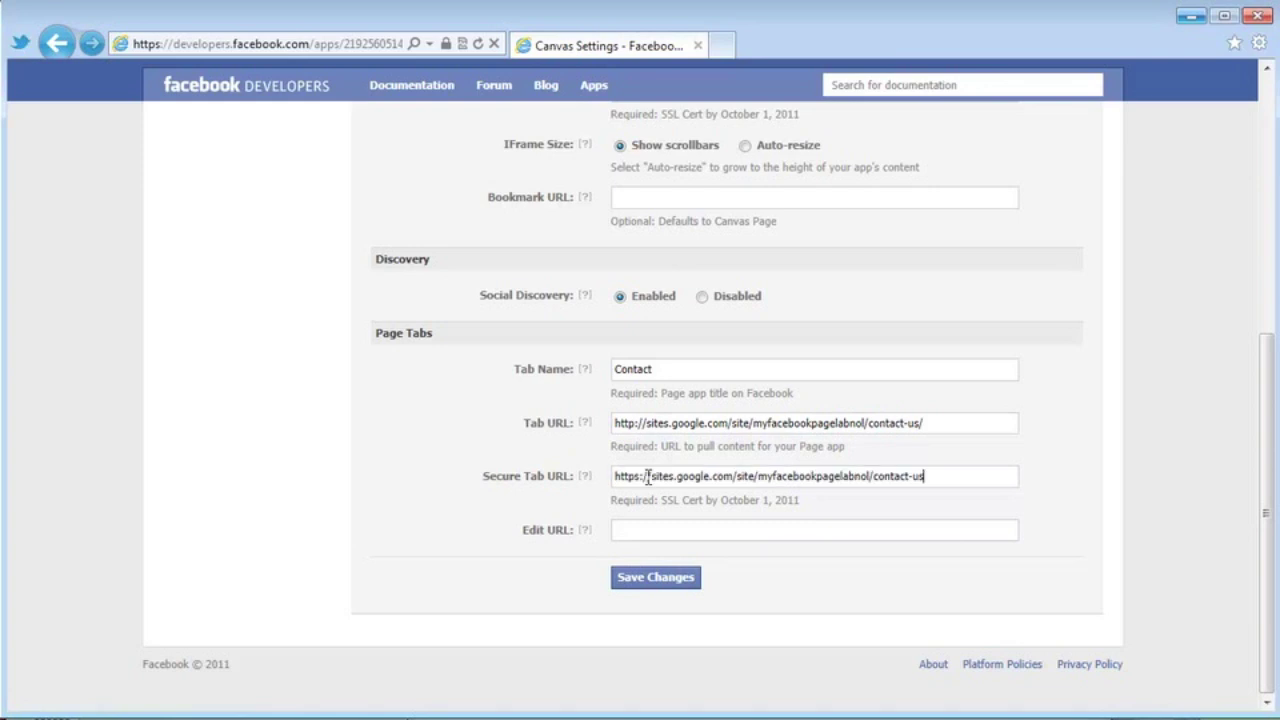
click(655, 588)
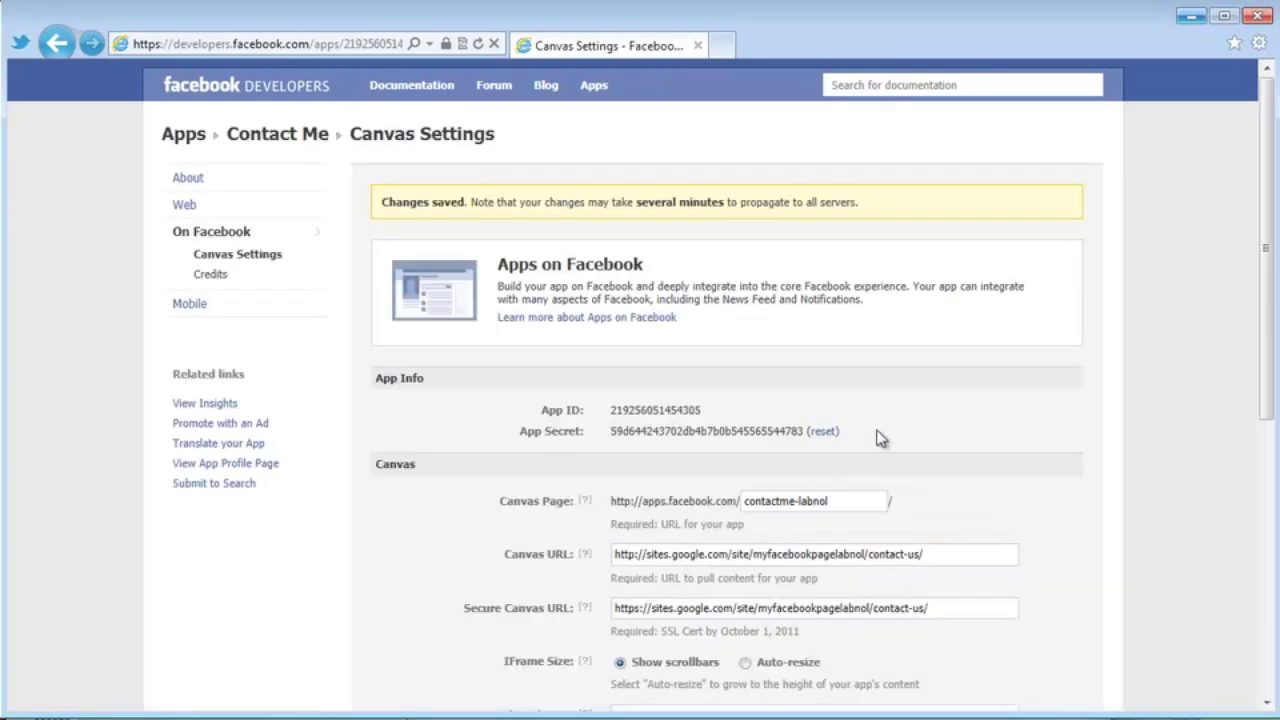
Step: Open the Contact Me app's profile page and add the app to the Same Place page
click(225, 463)
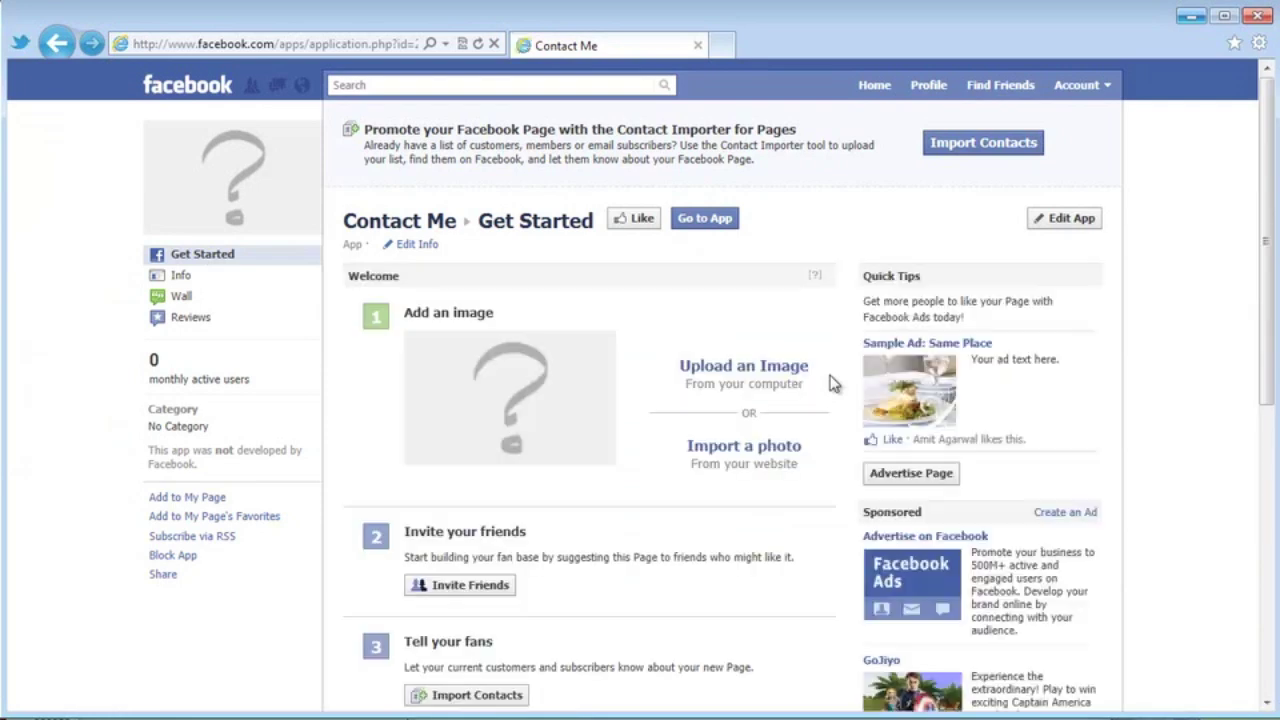
click(160, 499)
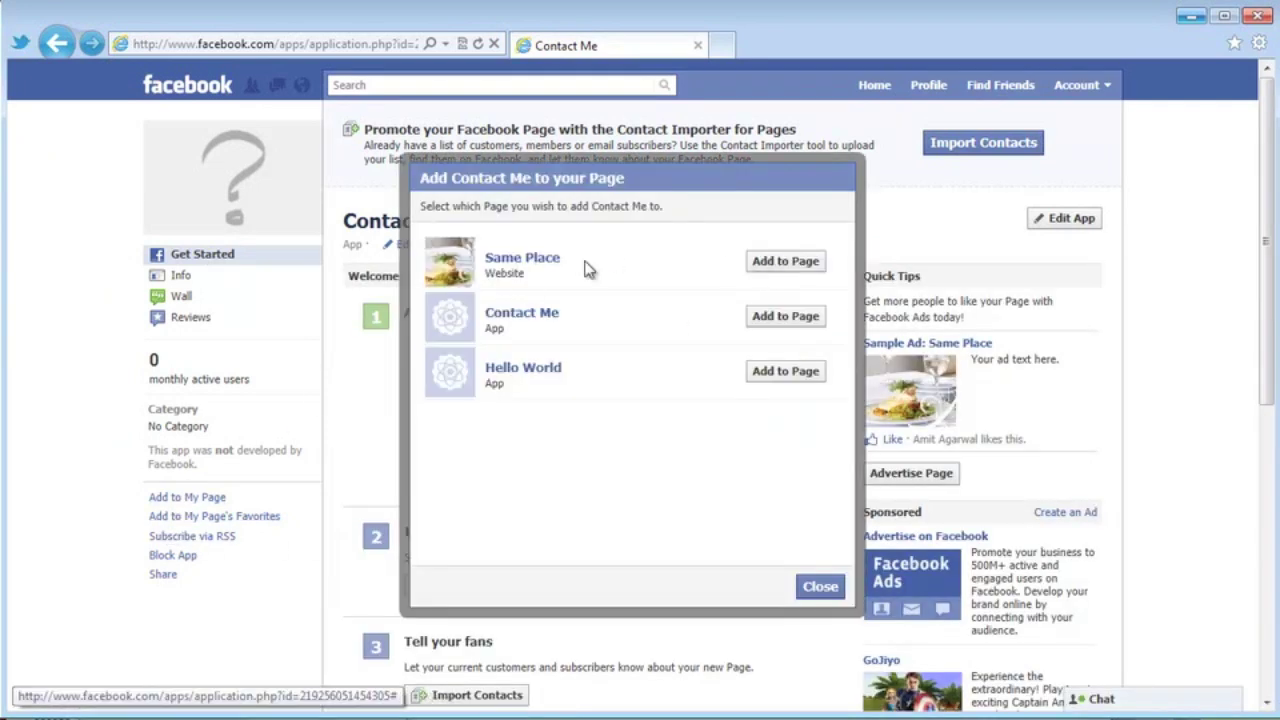
click(755, 262)
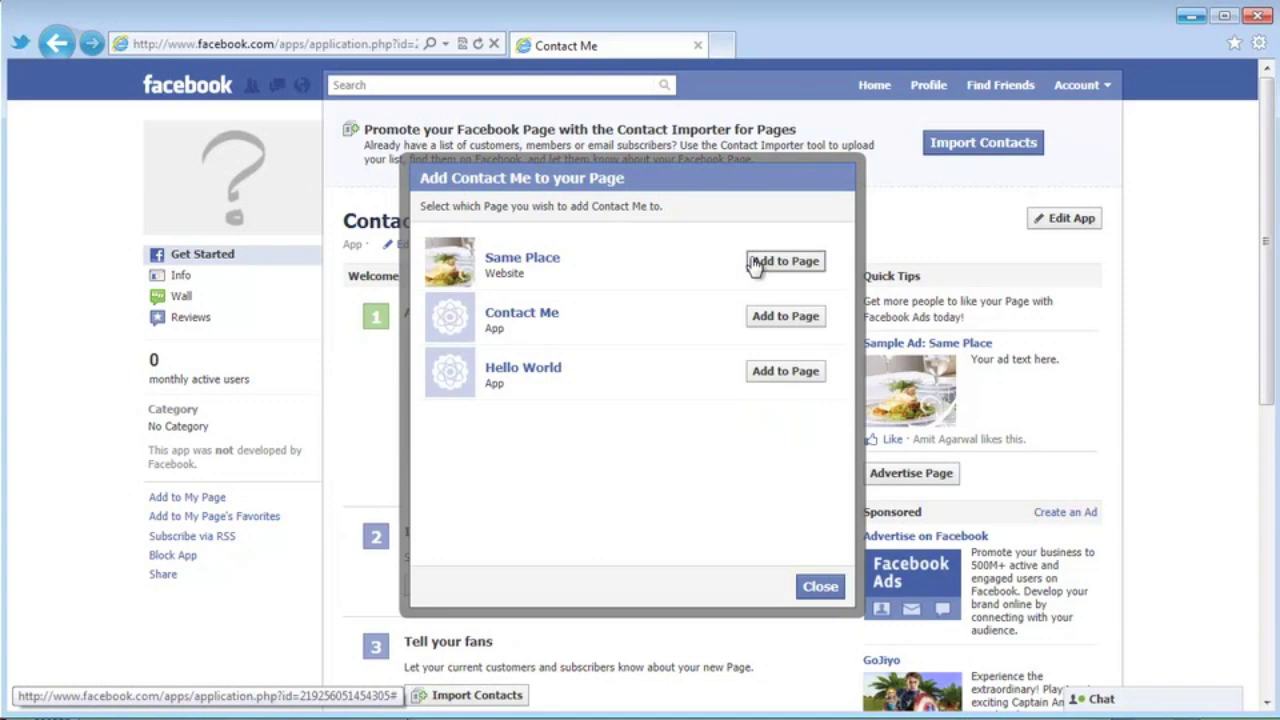
click(822, 587)
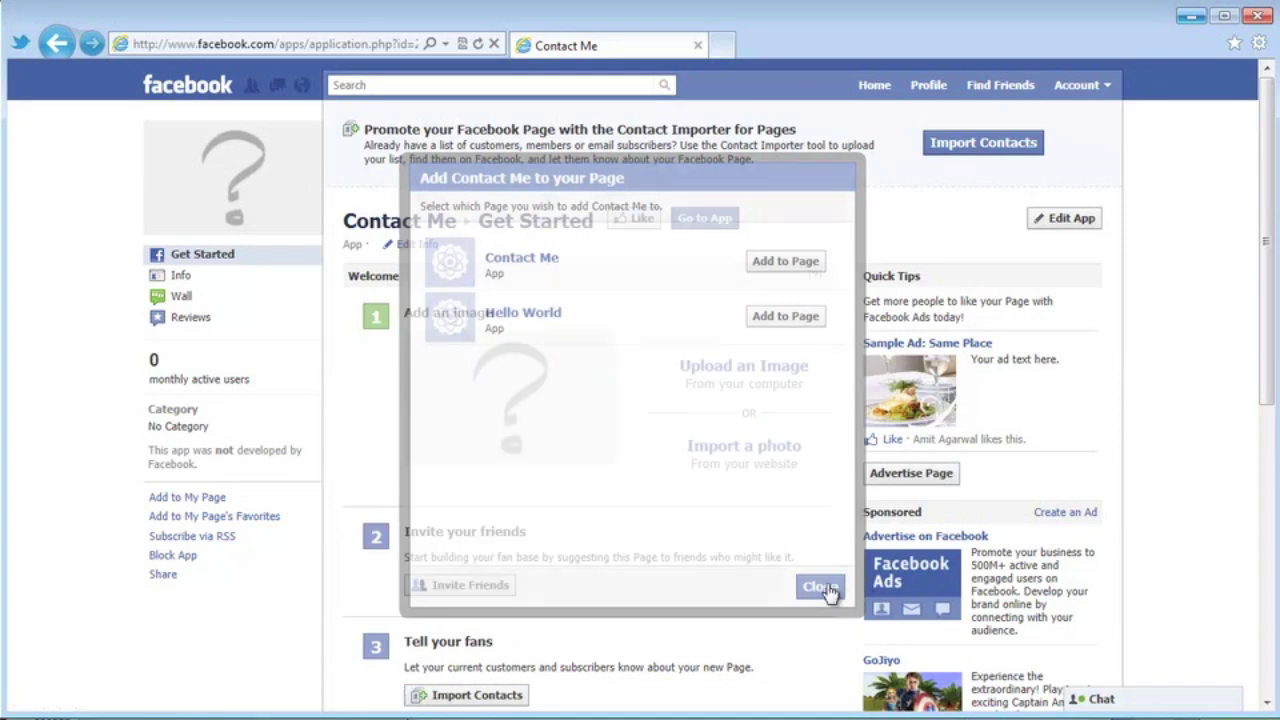
Step: Find the Same Place page through search and examine the embedded map on its Contact tab
click(540, 86)
text(sa)
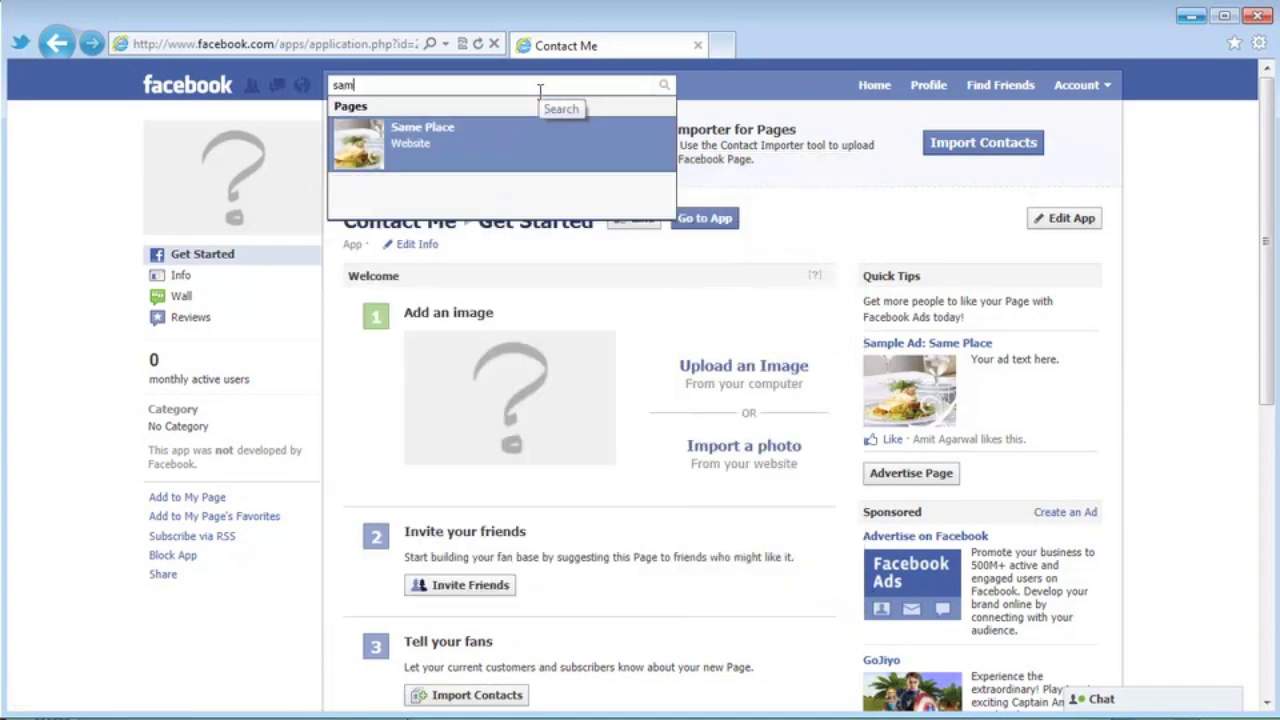
text(m)
click(550, 132)
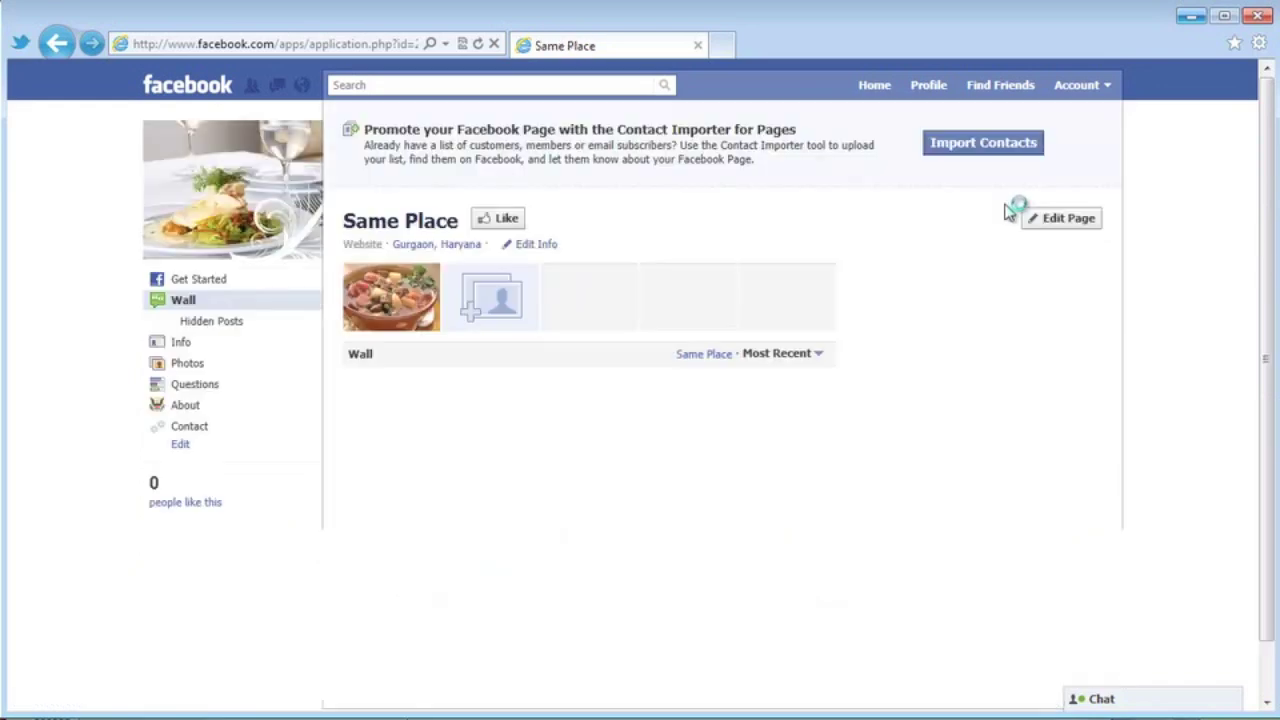
click(204, 433)
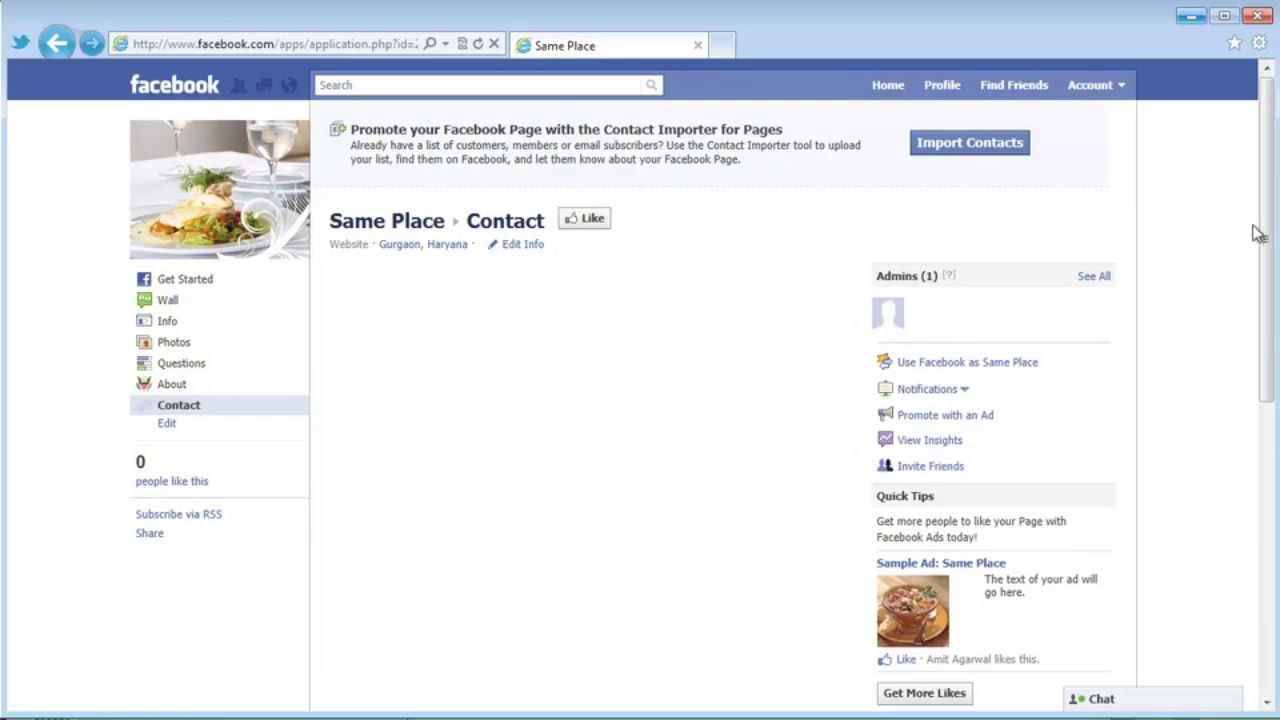
scroll(1207, 224, down, 1)
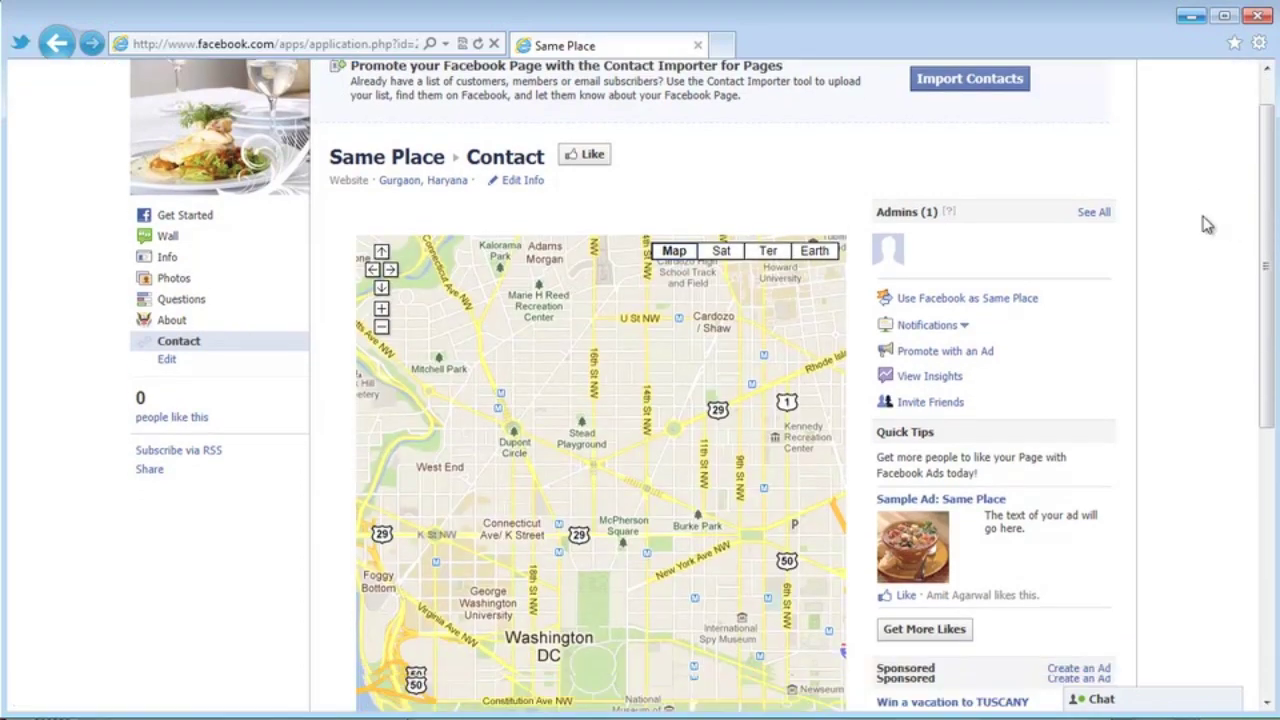
scroll(1207, 224, down, 5)
scroll(1203, 277, up, 6)
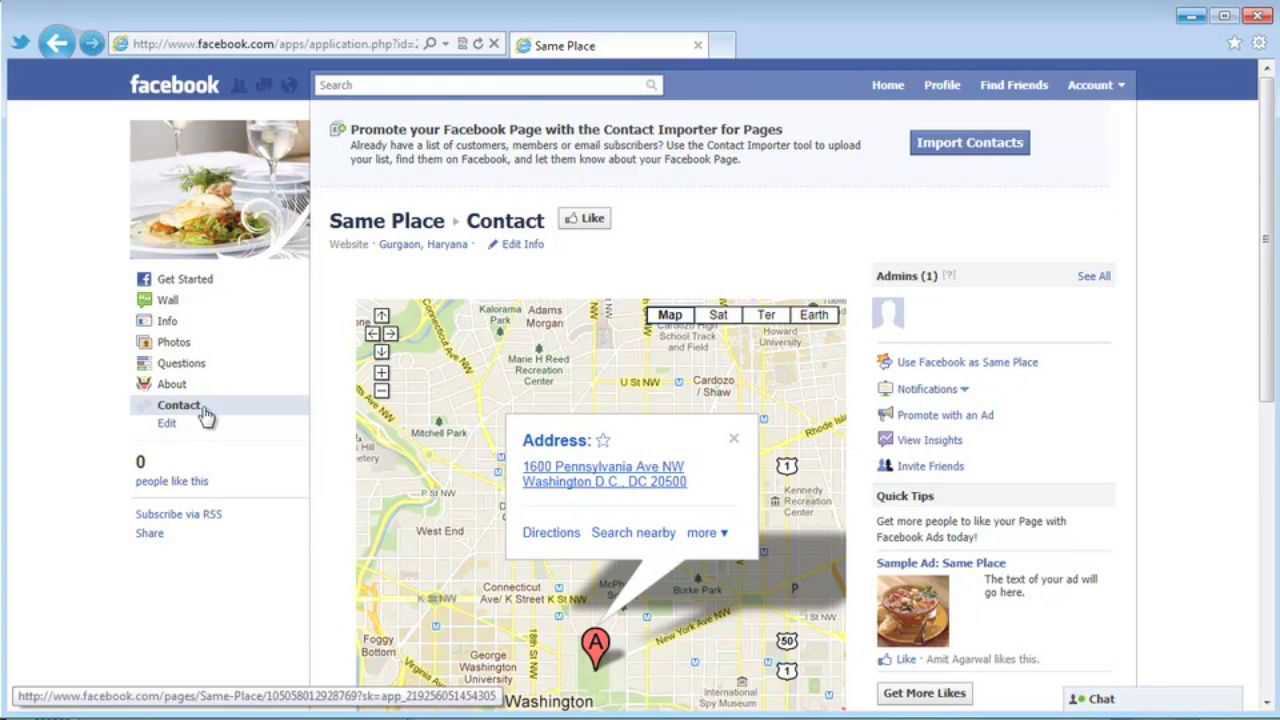
Step: In the Same Place page's permissions, set the default landing tab to About and save the changes
click(522, 245)
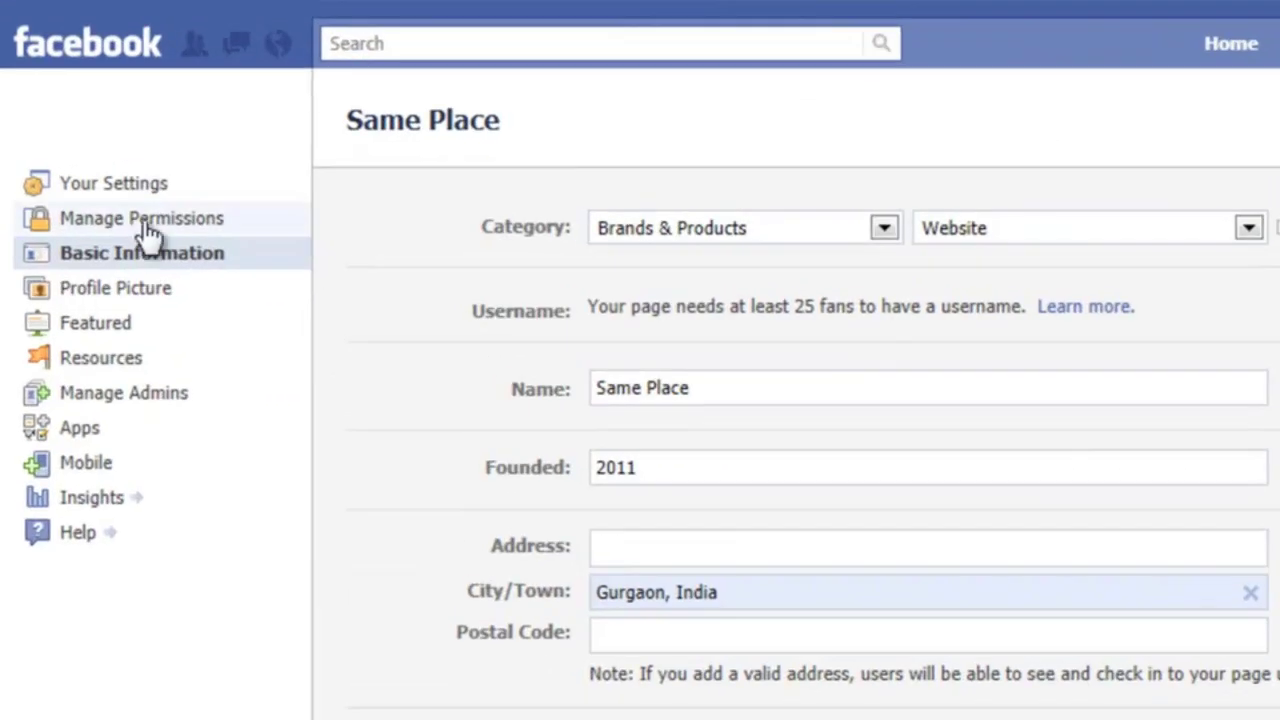
click(145, 222)
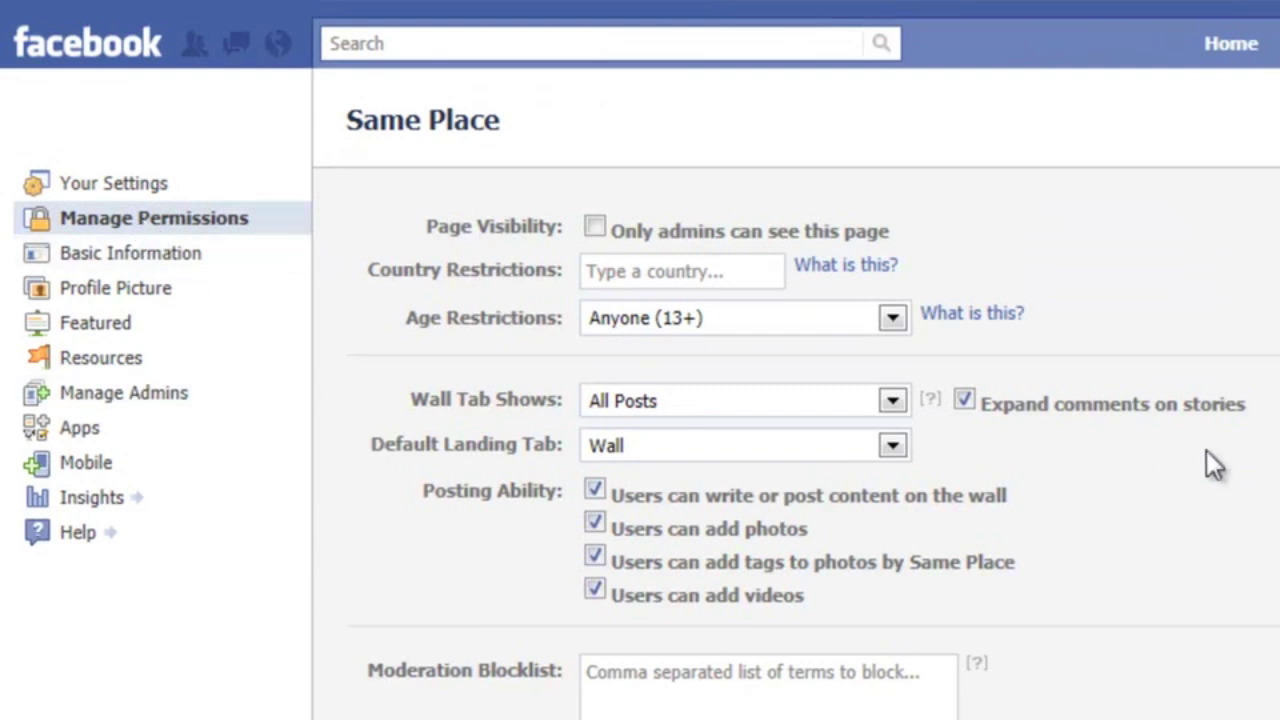
click(800, 437)
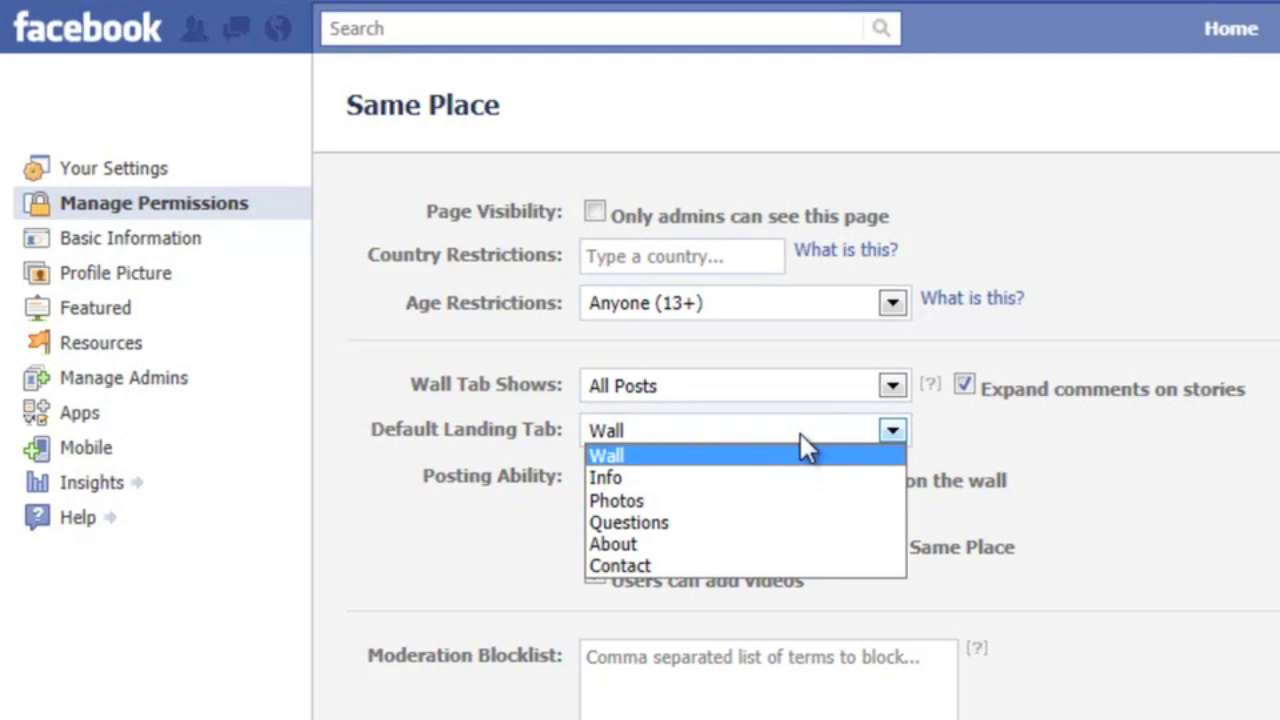
click(793, 543)
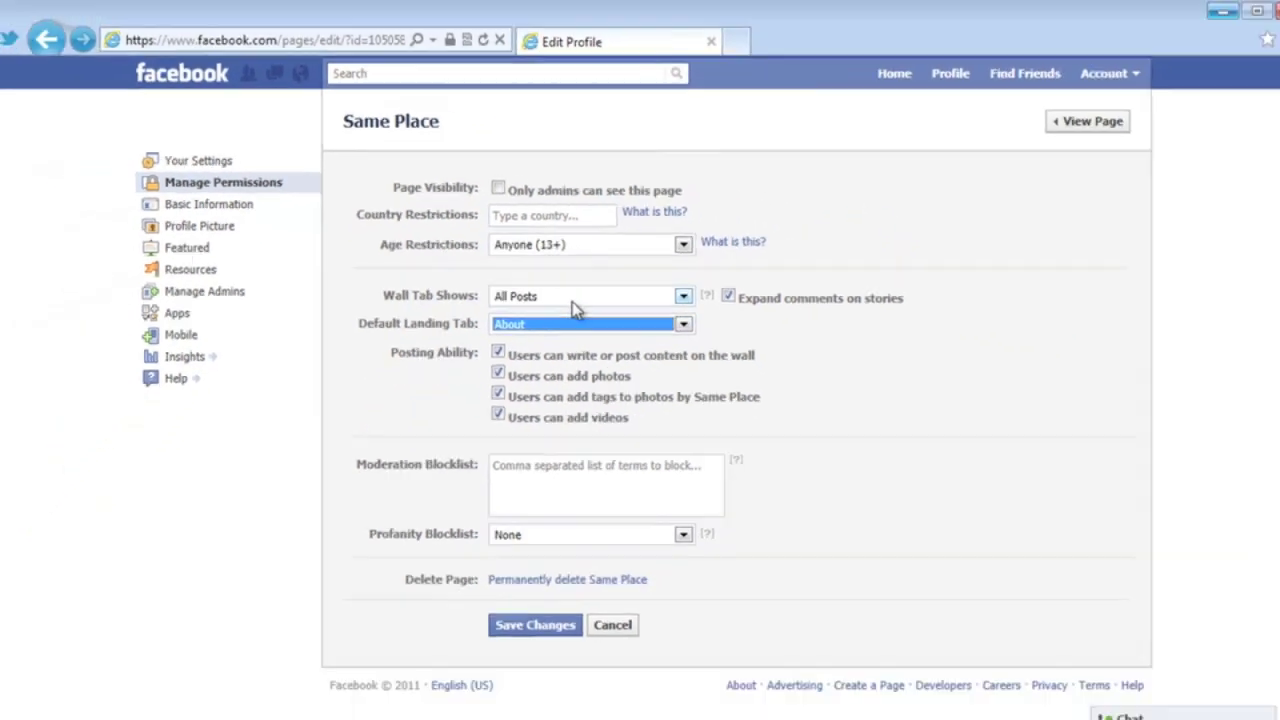
click(536, 607)
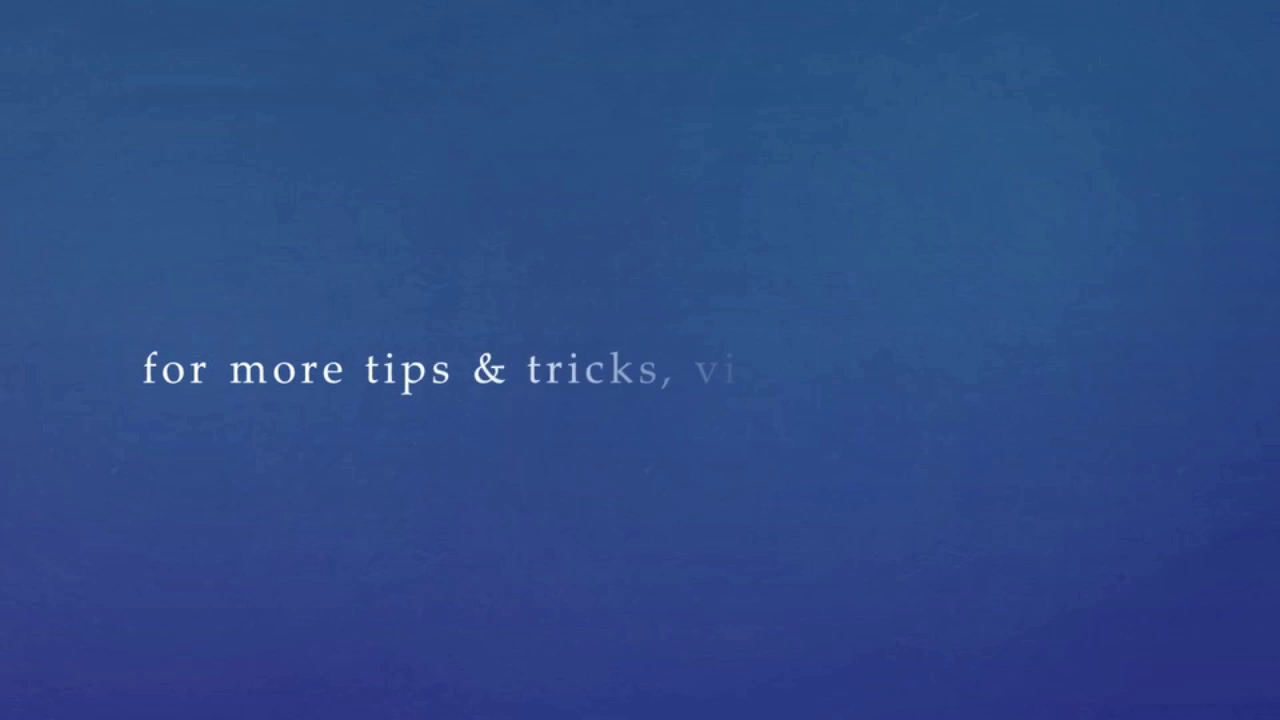